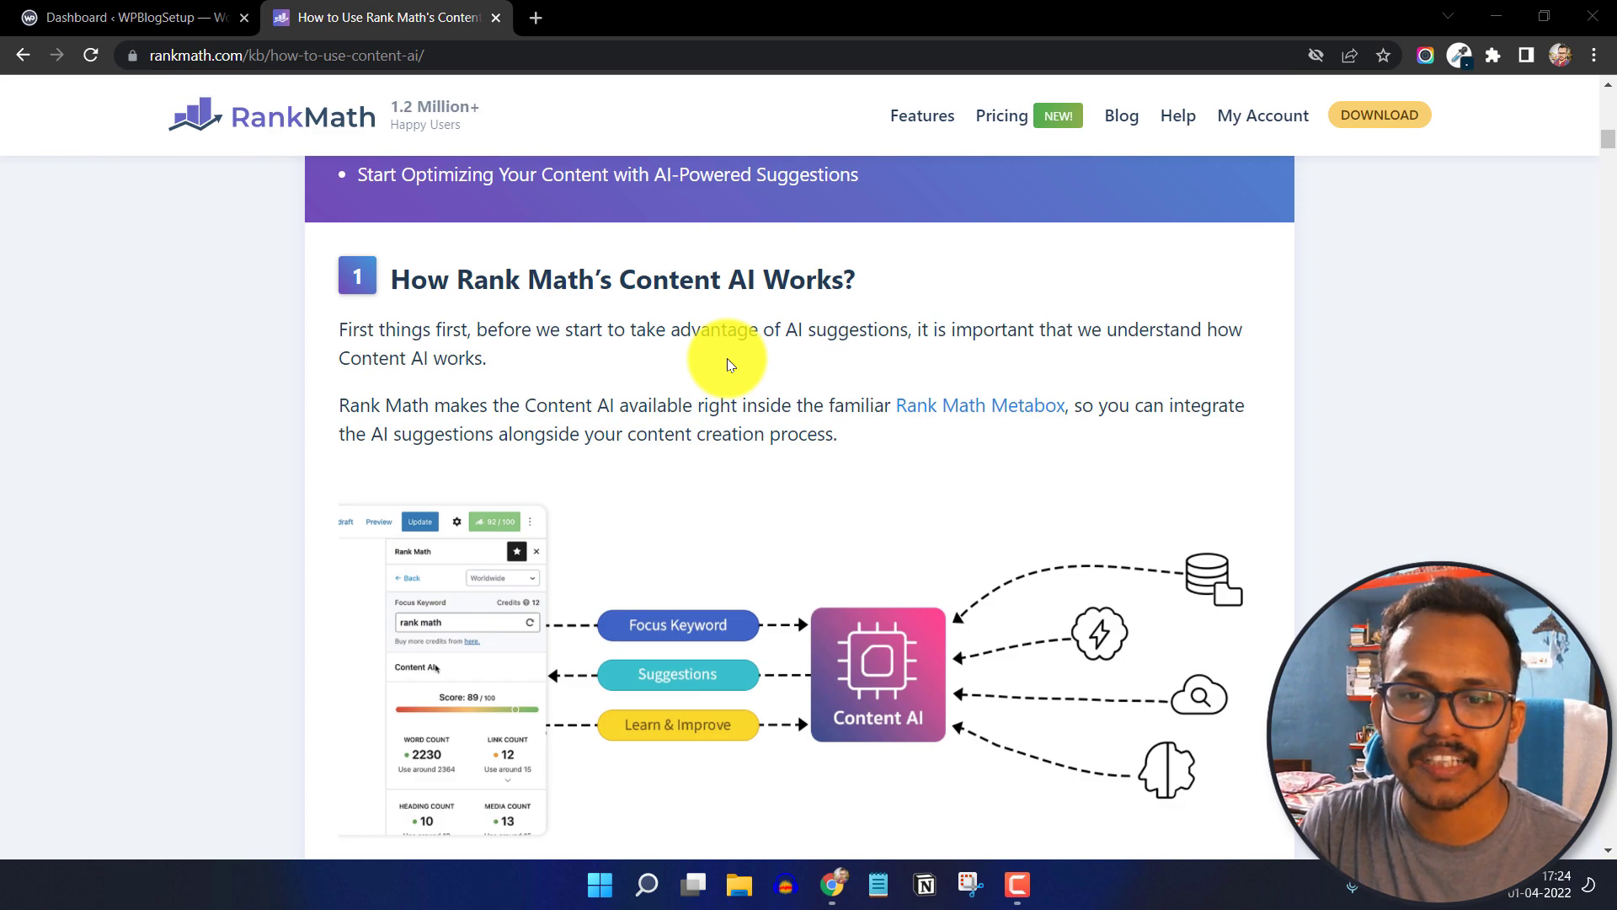
Scroll through the page and close the enlarged diagram view.
{"action": "scroll", "coordinate": [726, 357], "scroll_direction": "down", "scroll_amount": 3}
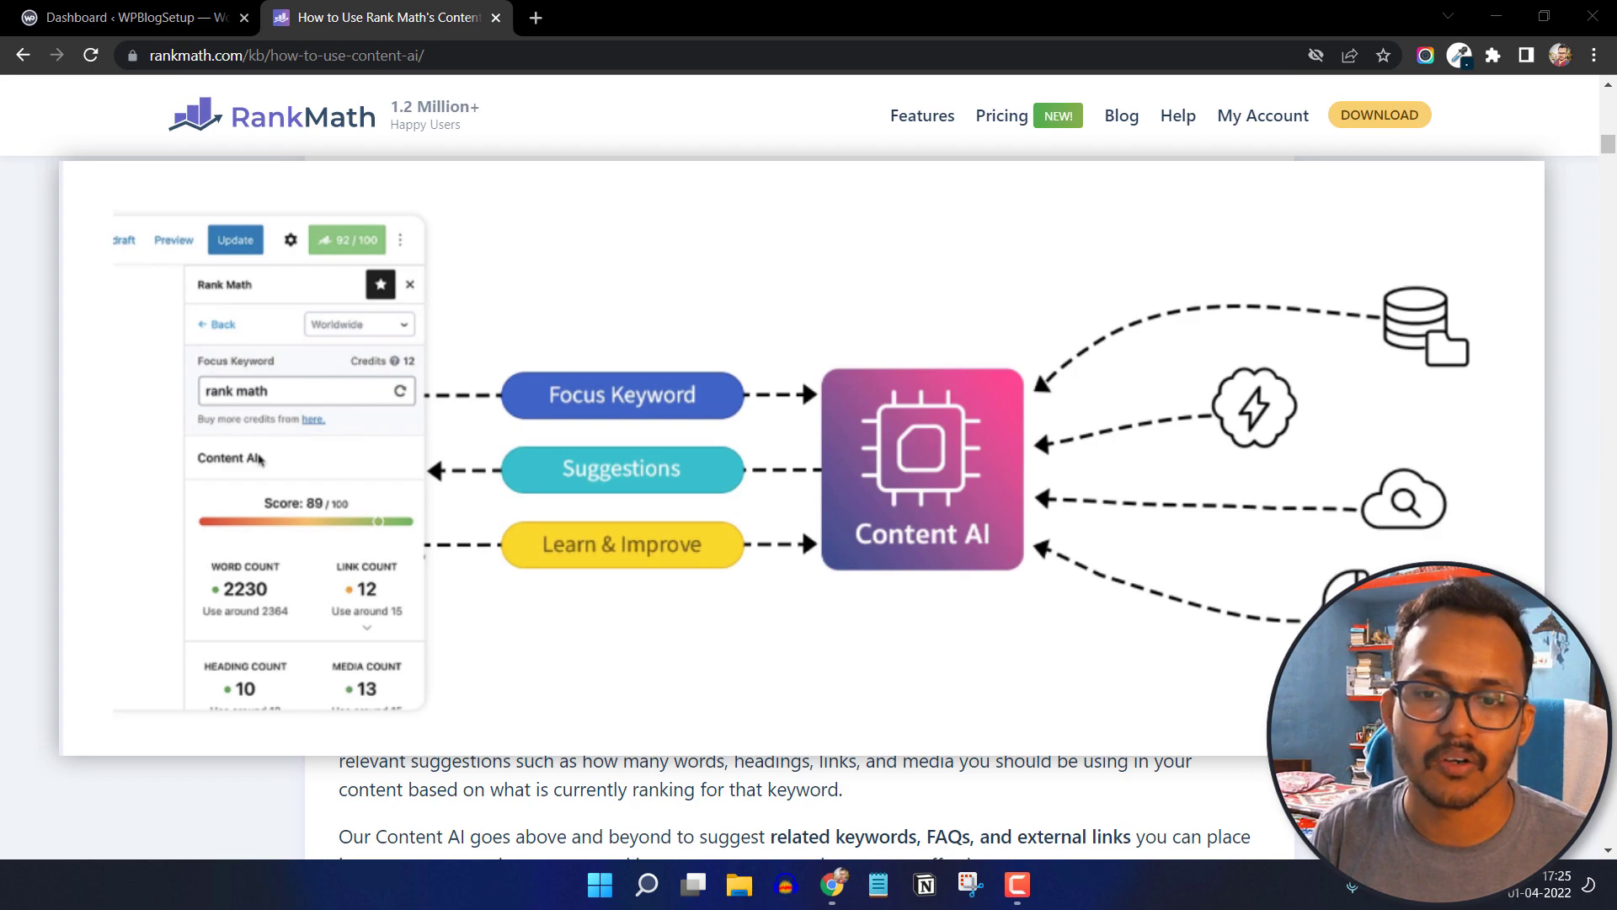
{"action": "left_click", "coordinate": [1370, 502]}
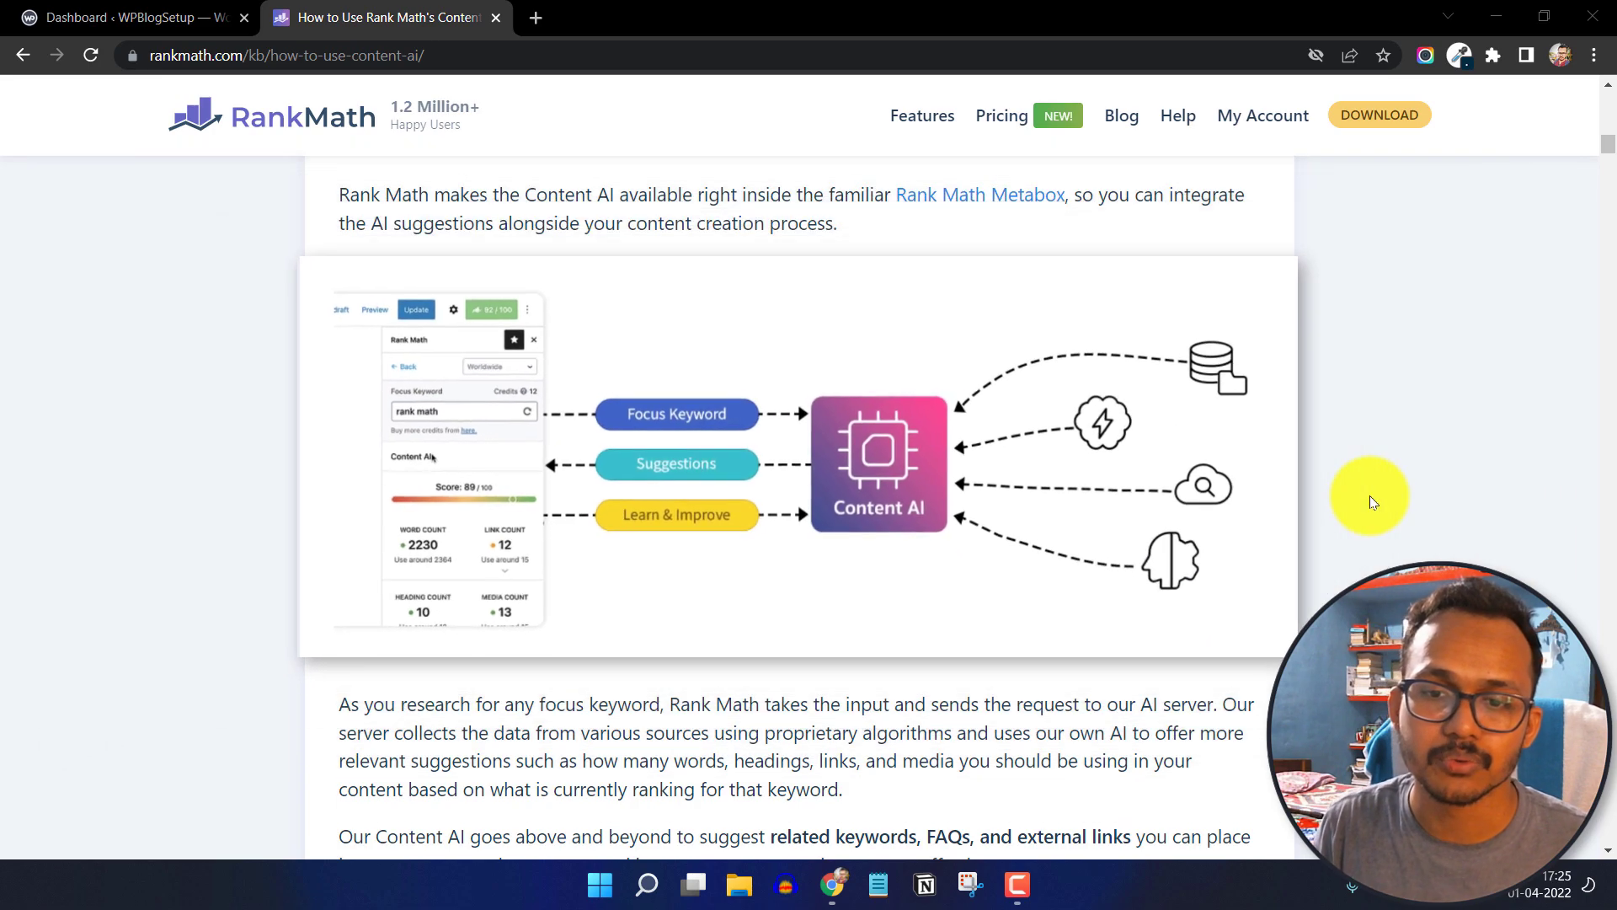
{"action": "scroll", "coordinate": [1149, 632], "scroll_direction": "down", "scroll_amount": 3}
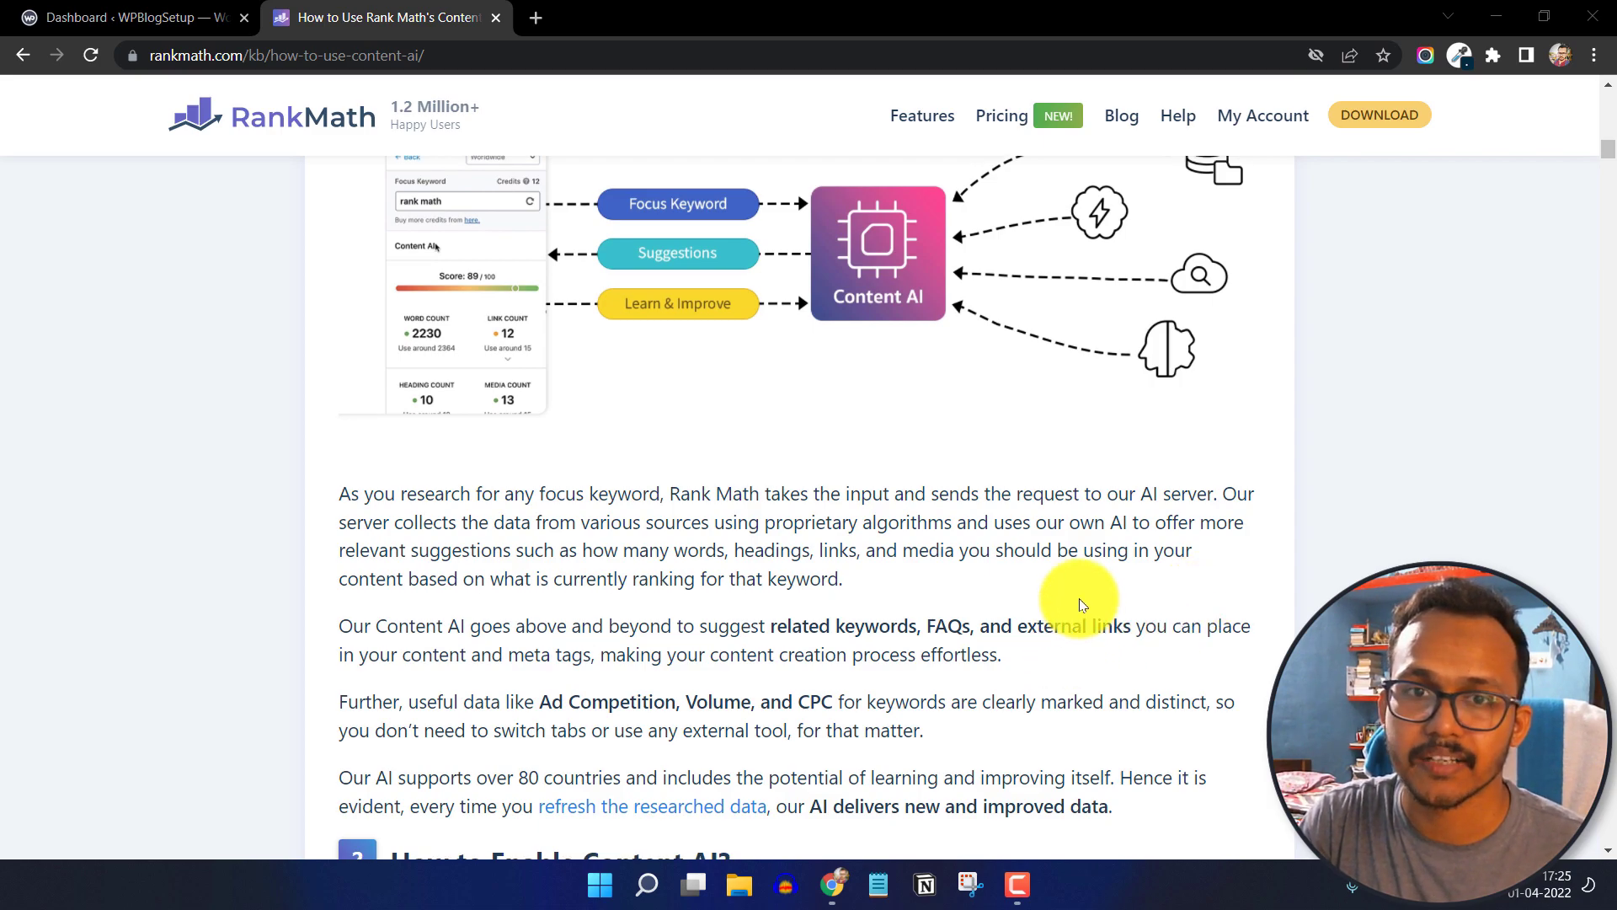
{"action": "scroll", "coordinate": [969, 548], "scroll_direction": "up", "scroll_amount": 3}
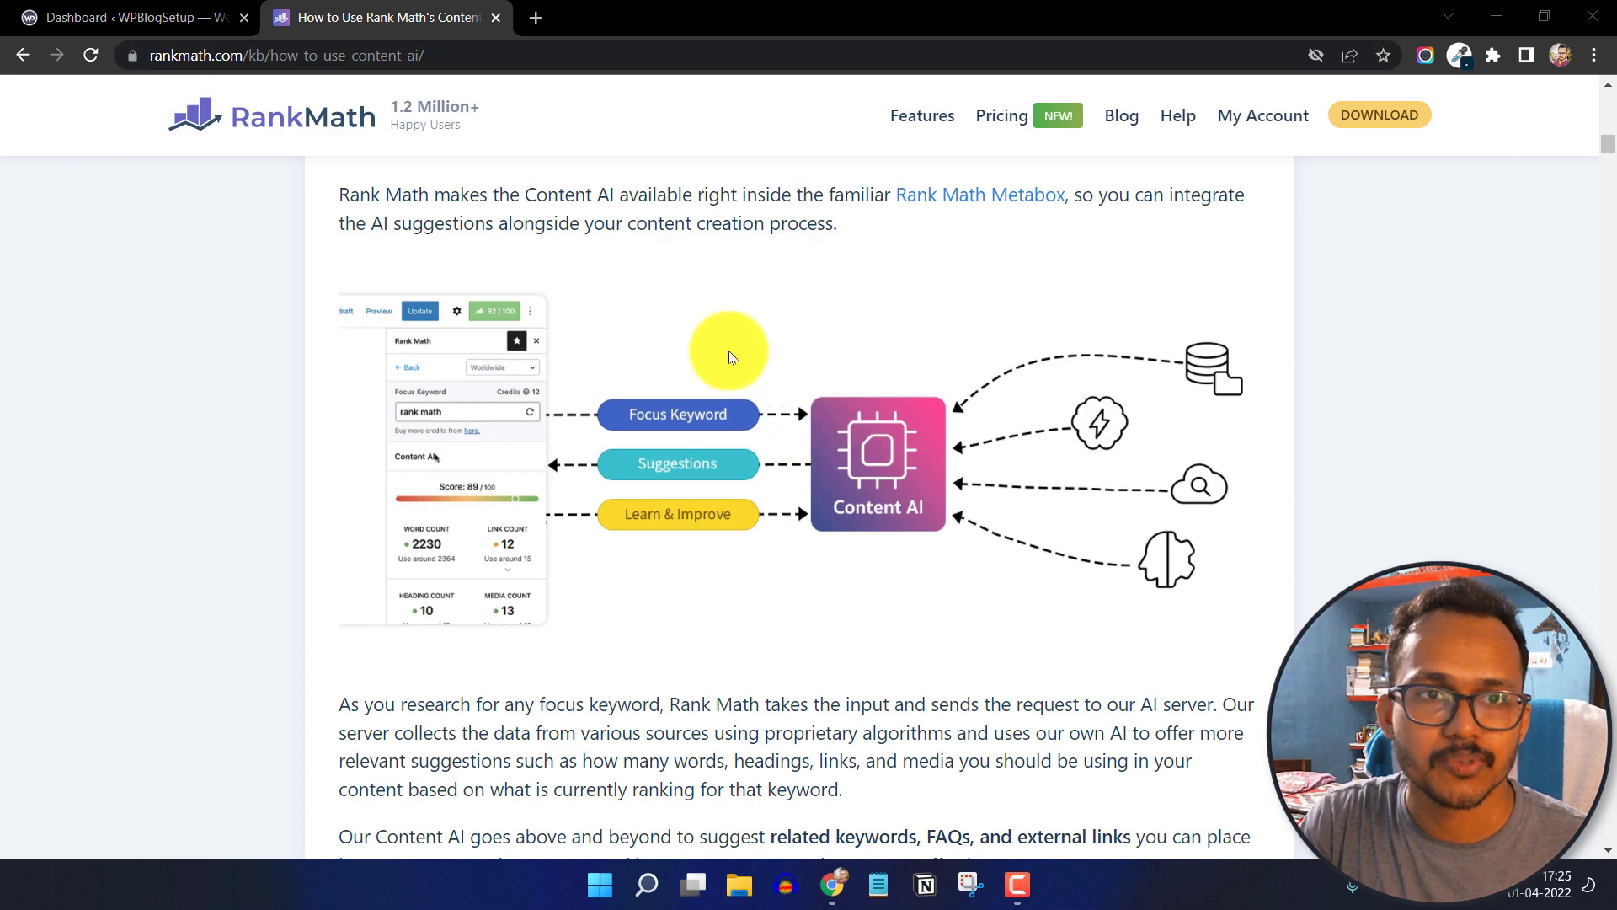
Open the Content AI module settings from the Rank Math dashboard in WordPress.
{"action": "left_click", "coordinate": [126, 18]}
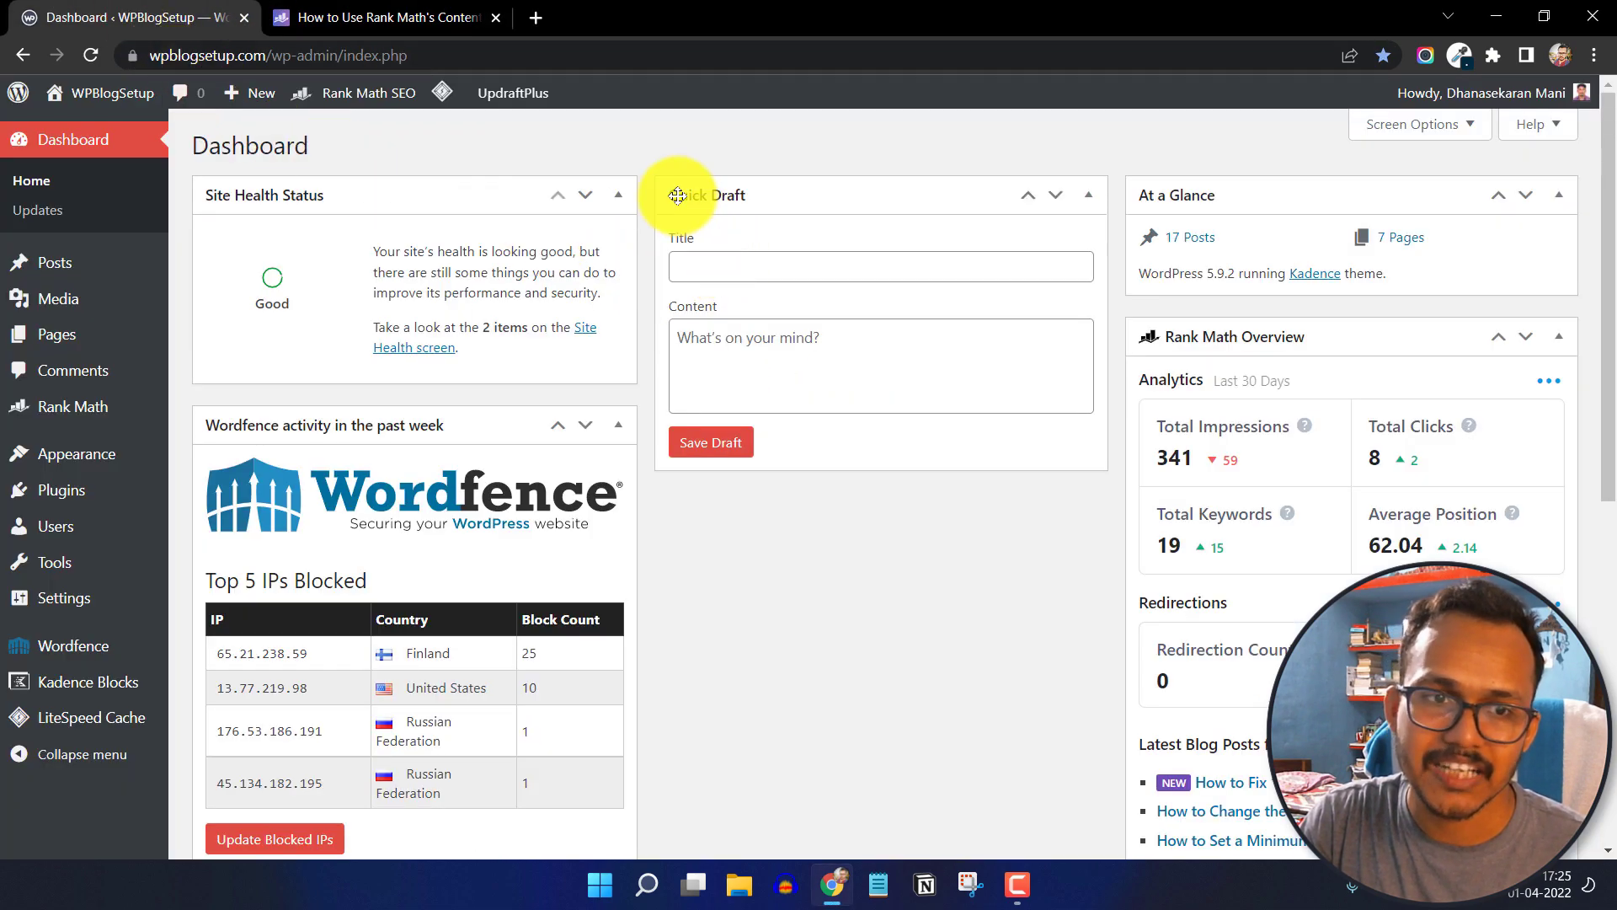
{"action": "mouse_move", "coordinate": [109, 408]}
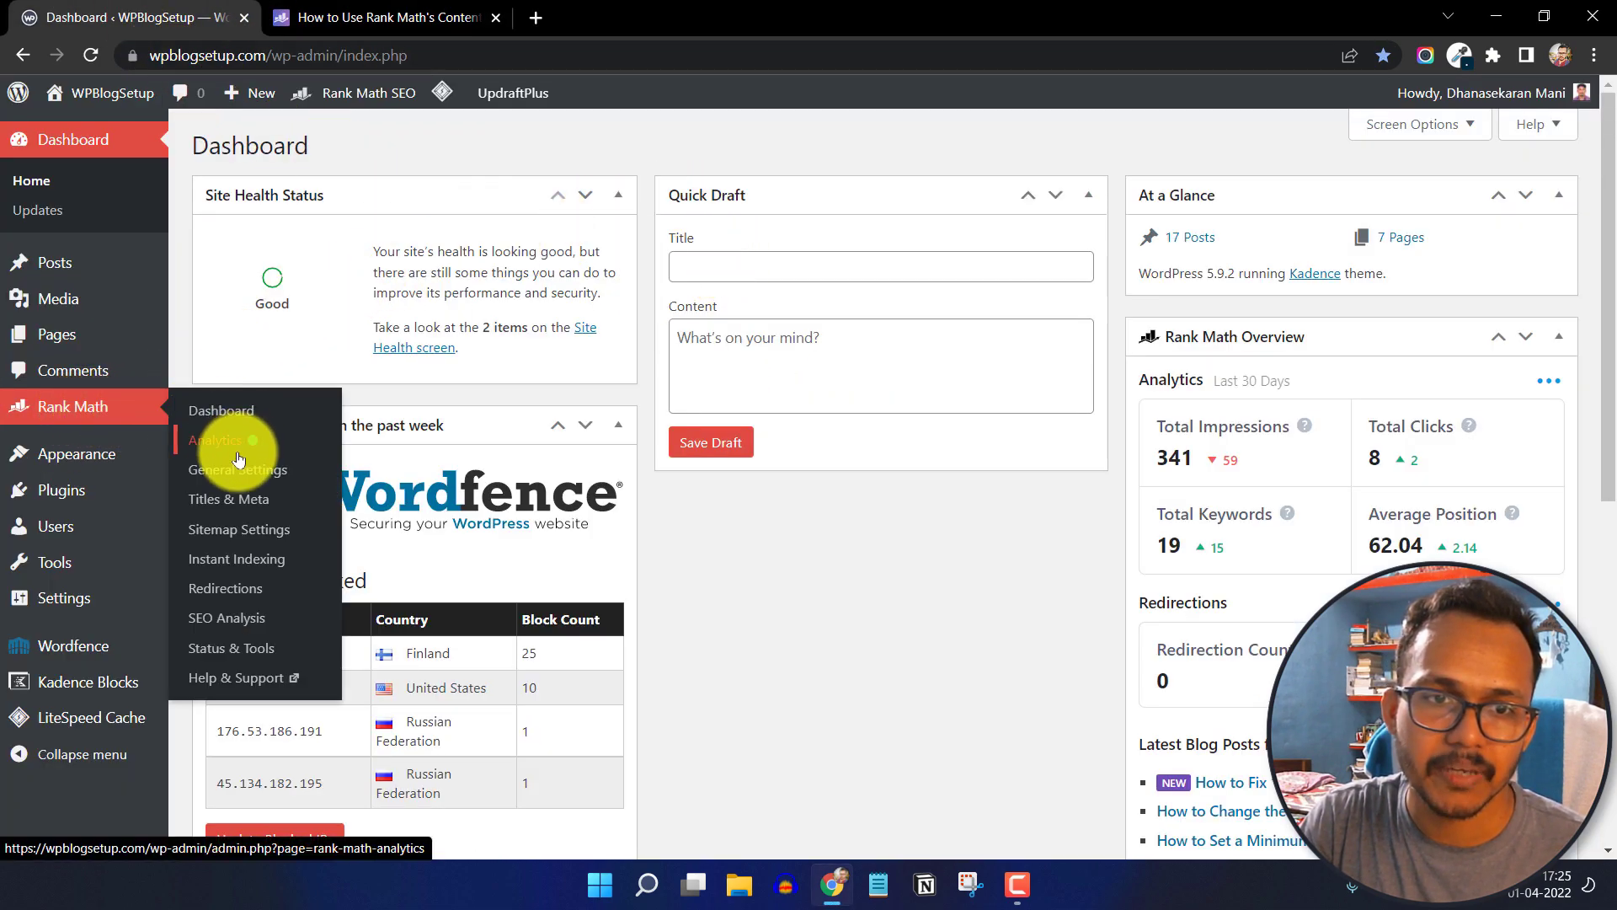
{"action": "left_click", "coordinate": [232, 413]}
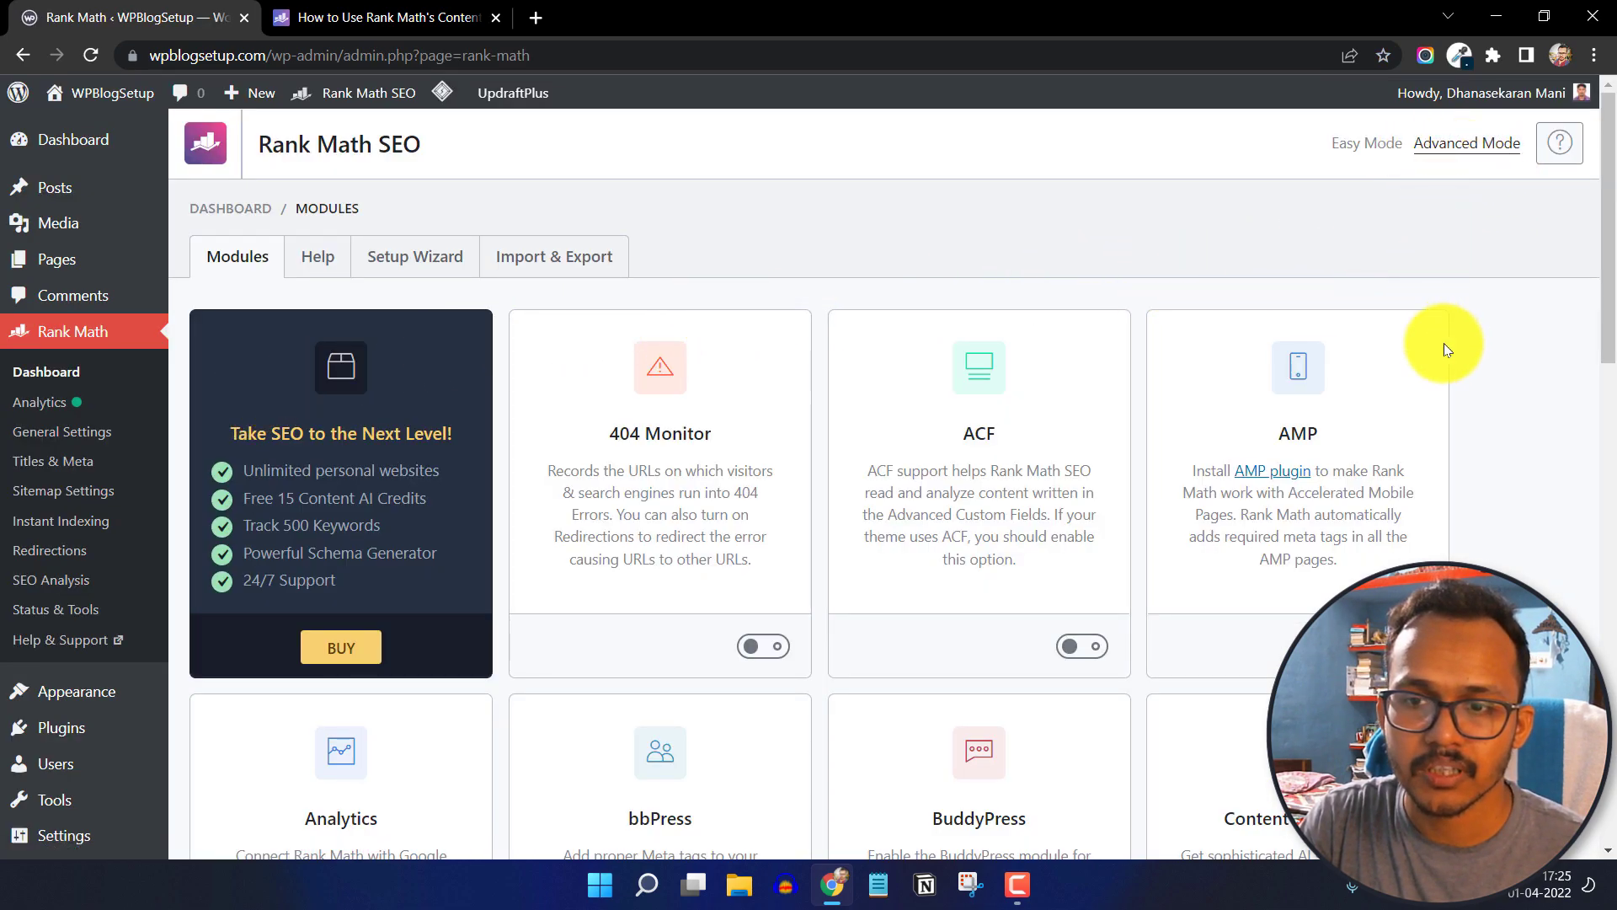
{"action": "scroll", "coordinate": [1444, 349], "scroll_direction": "down", "scroll_amount": 3}
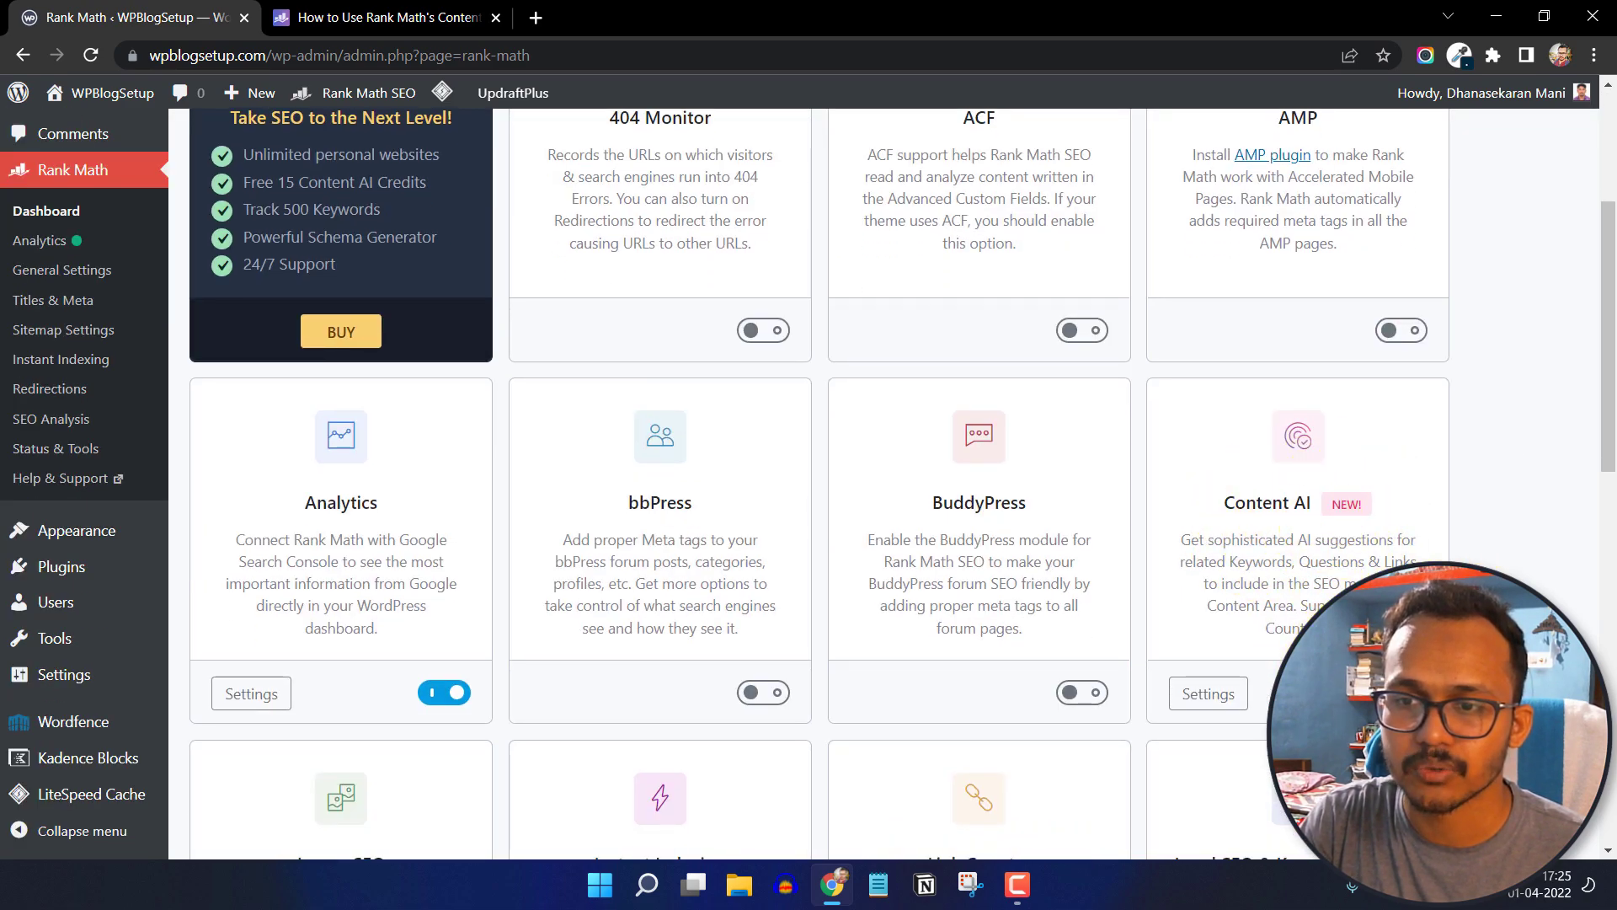
{"action": "left_click", "coordinate": [1213, 703]}
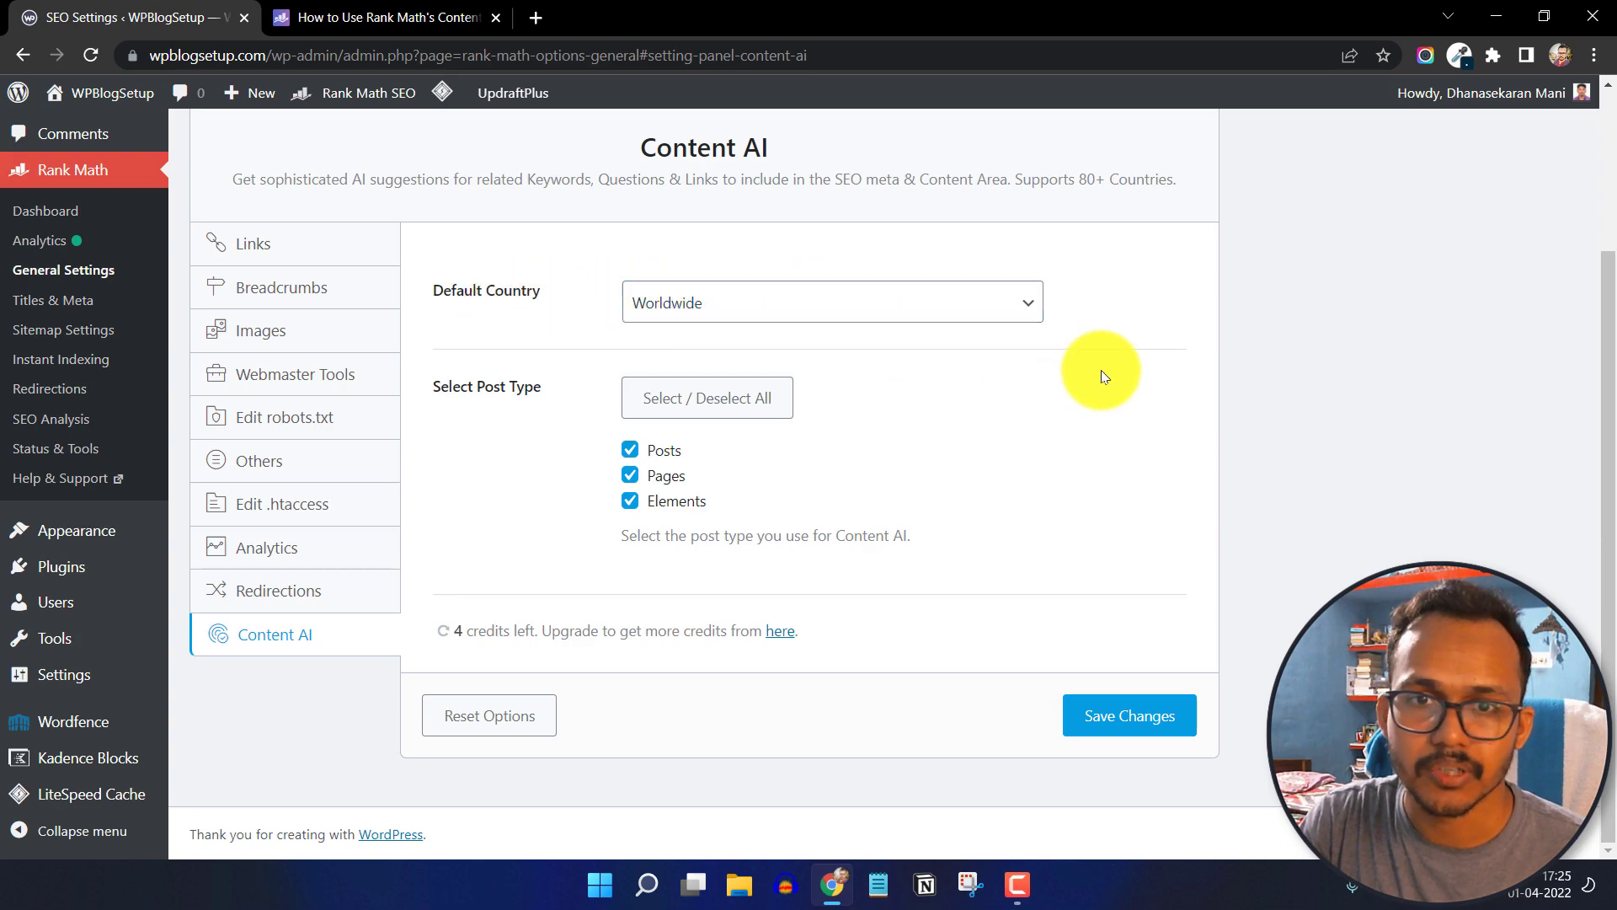
{"action": "left_click", "coordinate": [940, 316]}
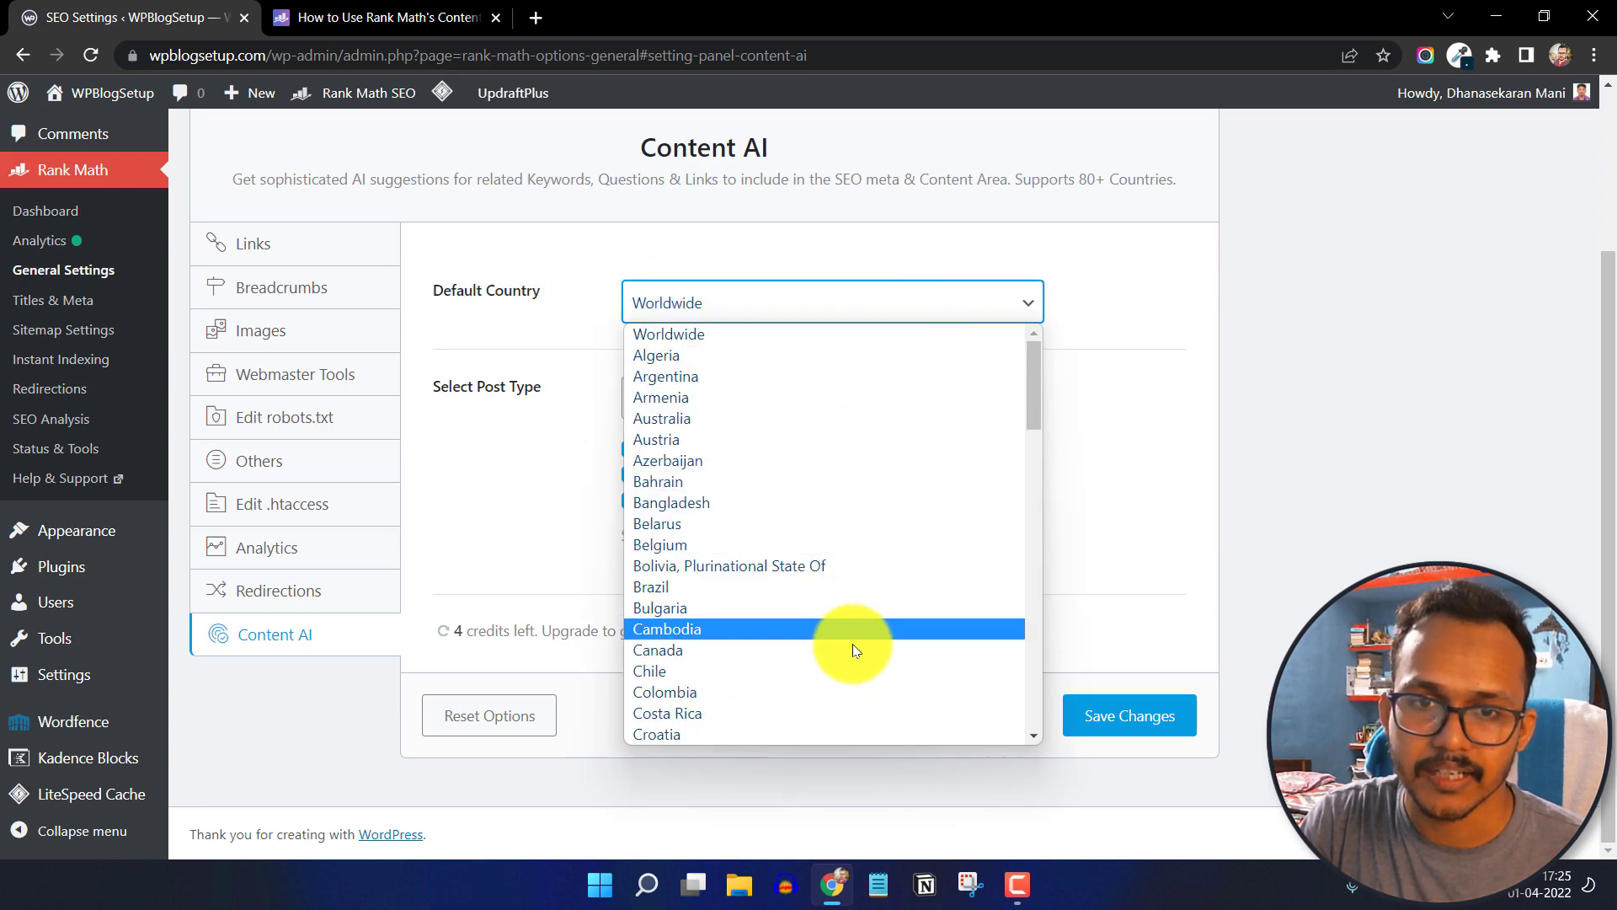
{"action": "left_click", "coordinate": [1121, 289]}
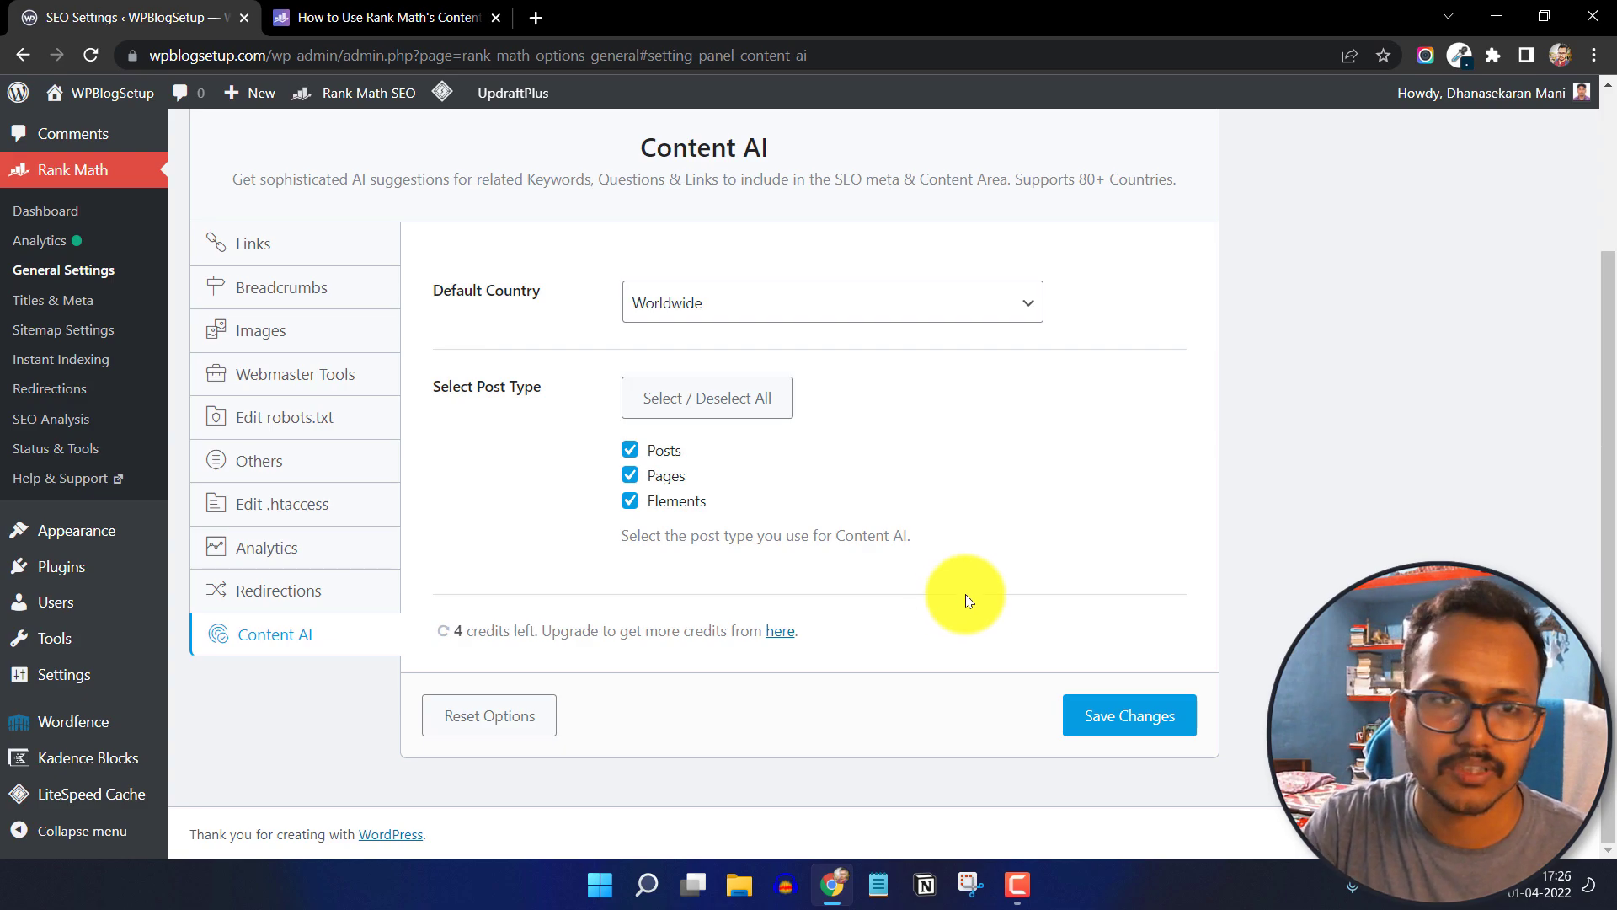
{"action": "scroll", "coordinate": [43, 421], "scroll_direction": "up", "scroll_amount": 3}
{"action": "mouse_move", "coordinate": [97, 188]}
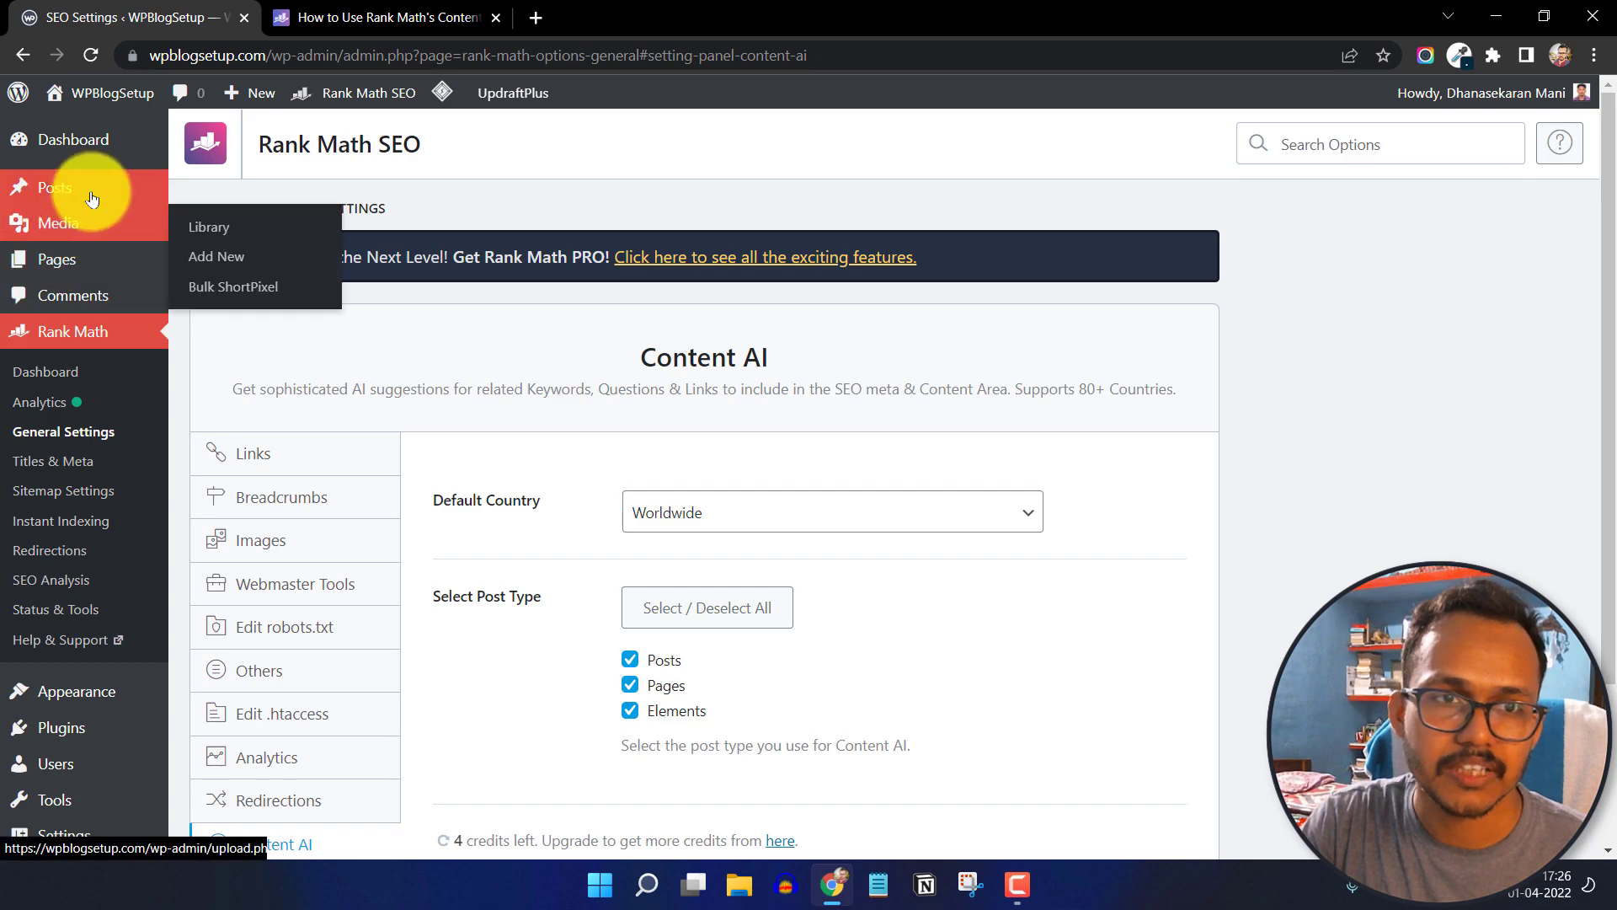
Open the post 'What Is Email Marketing and How Does It Work?' for editing from All Posts.
{"action": "left_click", "coordinate": [223, 189]}
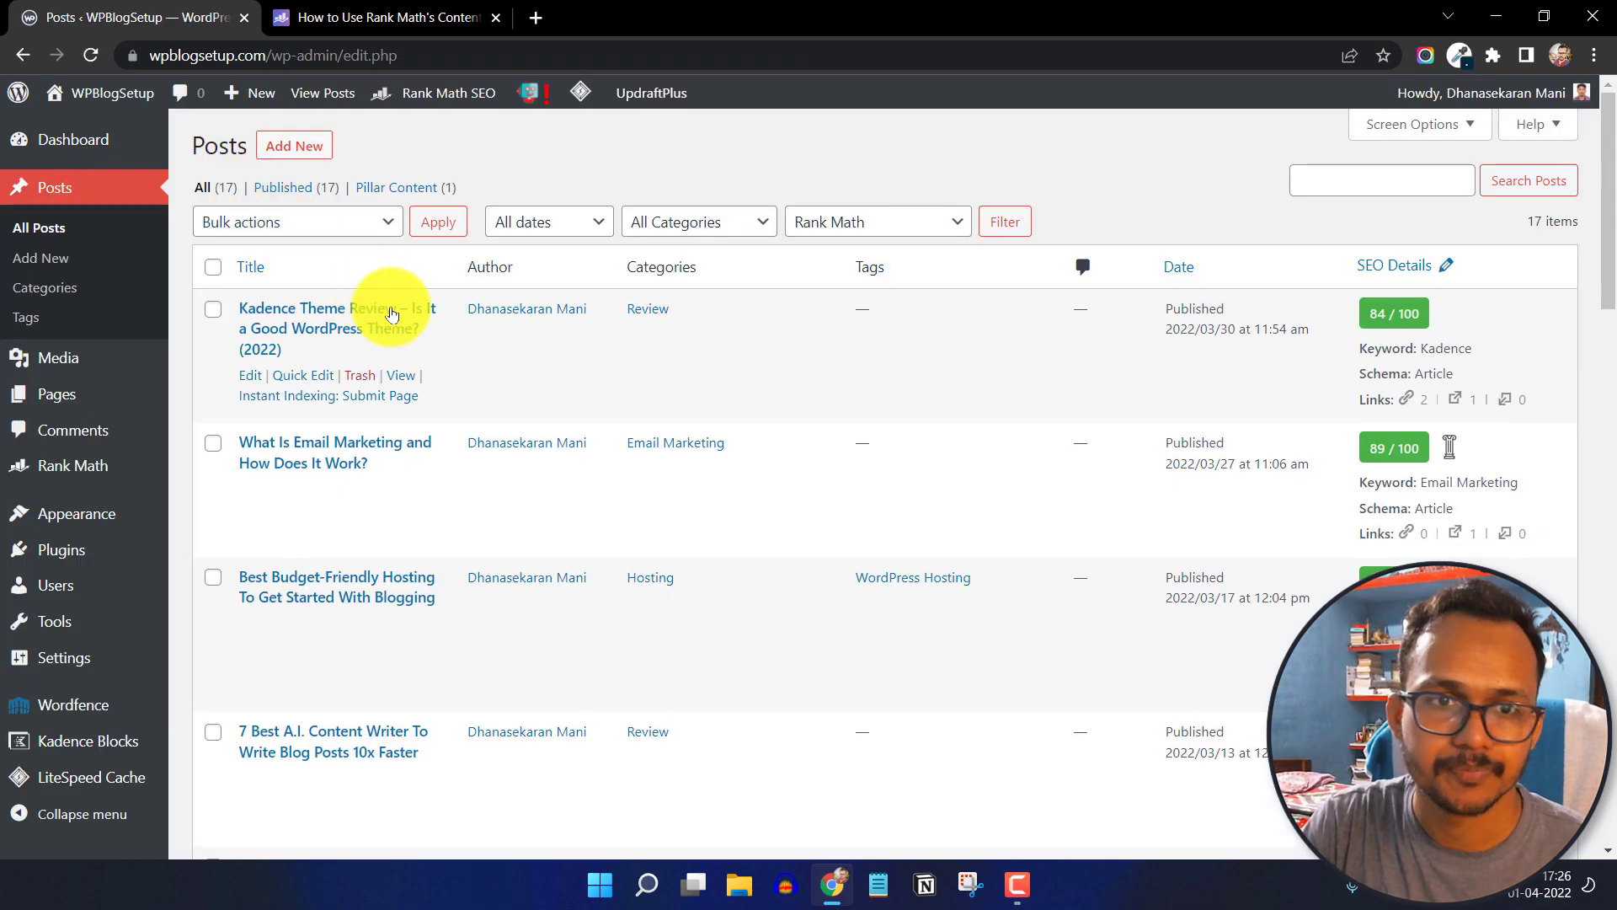
{"action": "mouse_move", "coordinate": [303, 492]}
{"action": "left_click", "coordinate": [251, 490]}
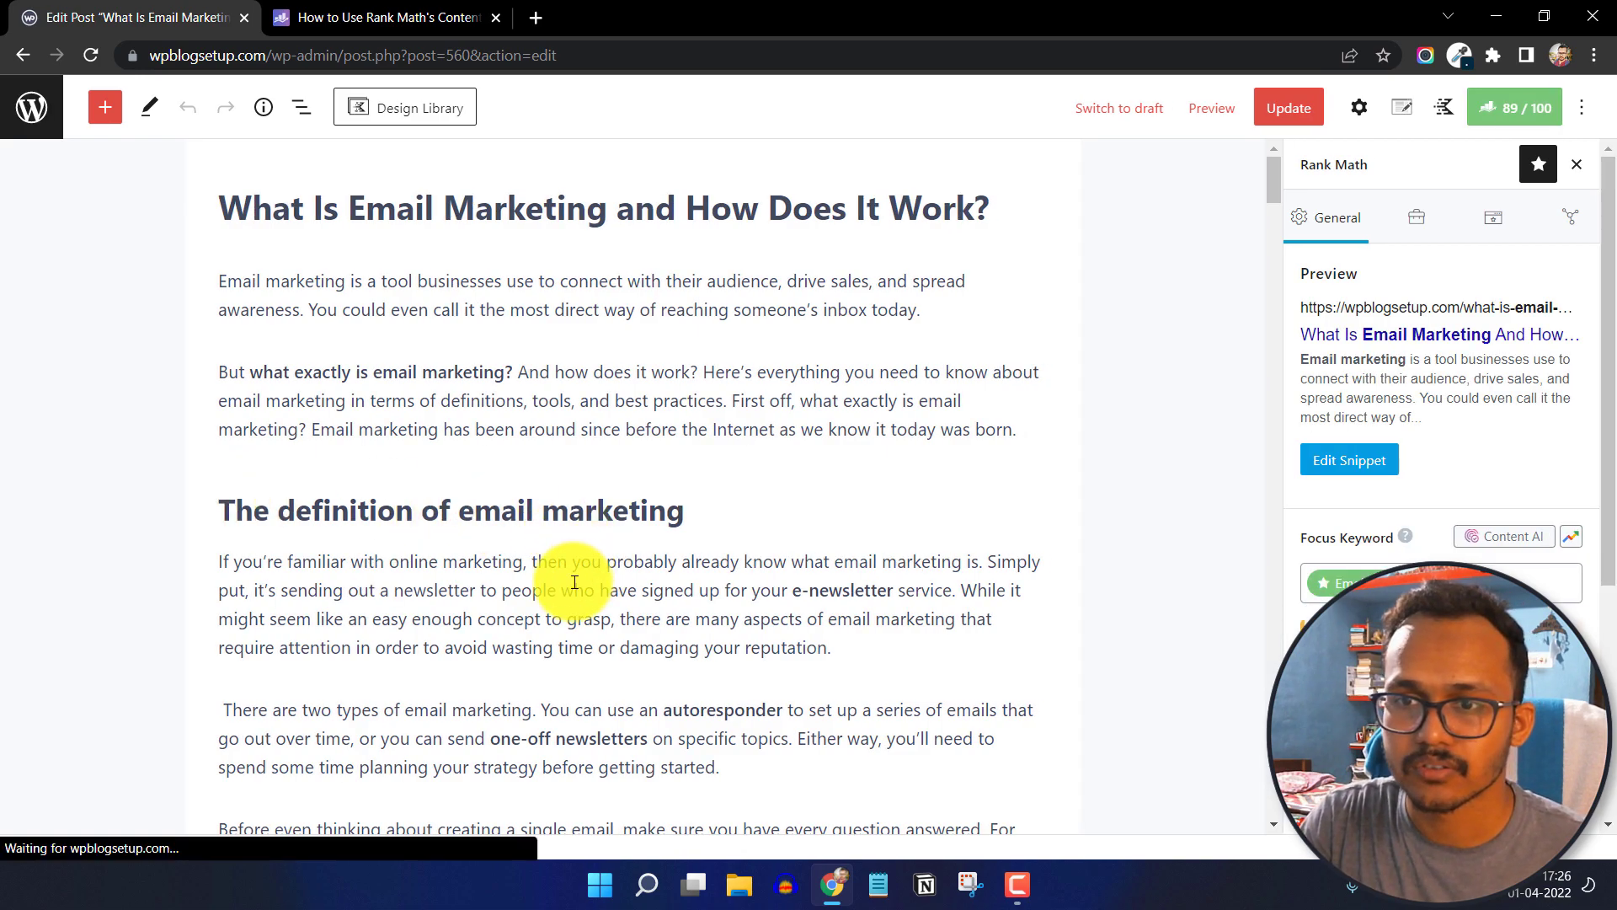
{"action": "left_click", "coordinate": [1508, 108]}
Run Content AI research on the focus keyword Email Marketing, scoring the post 57/100.
{"action": "left_click", "coordinate": [1523, 113]}
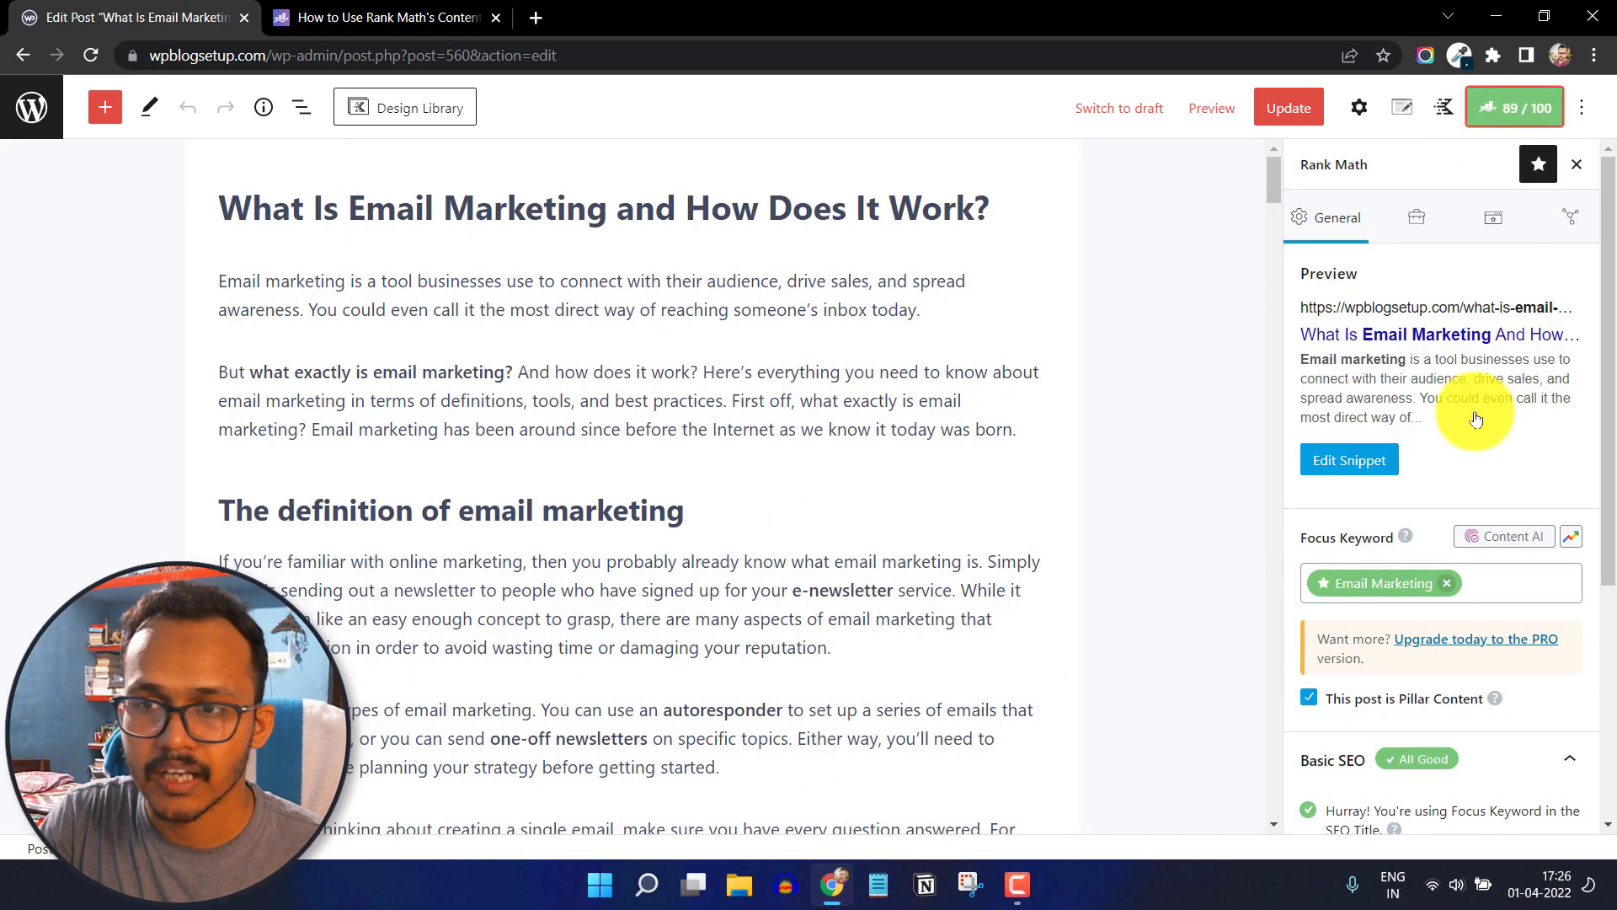
{"action": "left_click", "coordinate": [1514, 539]}
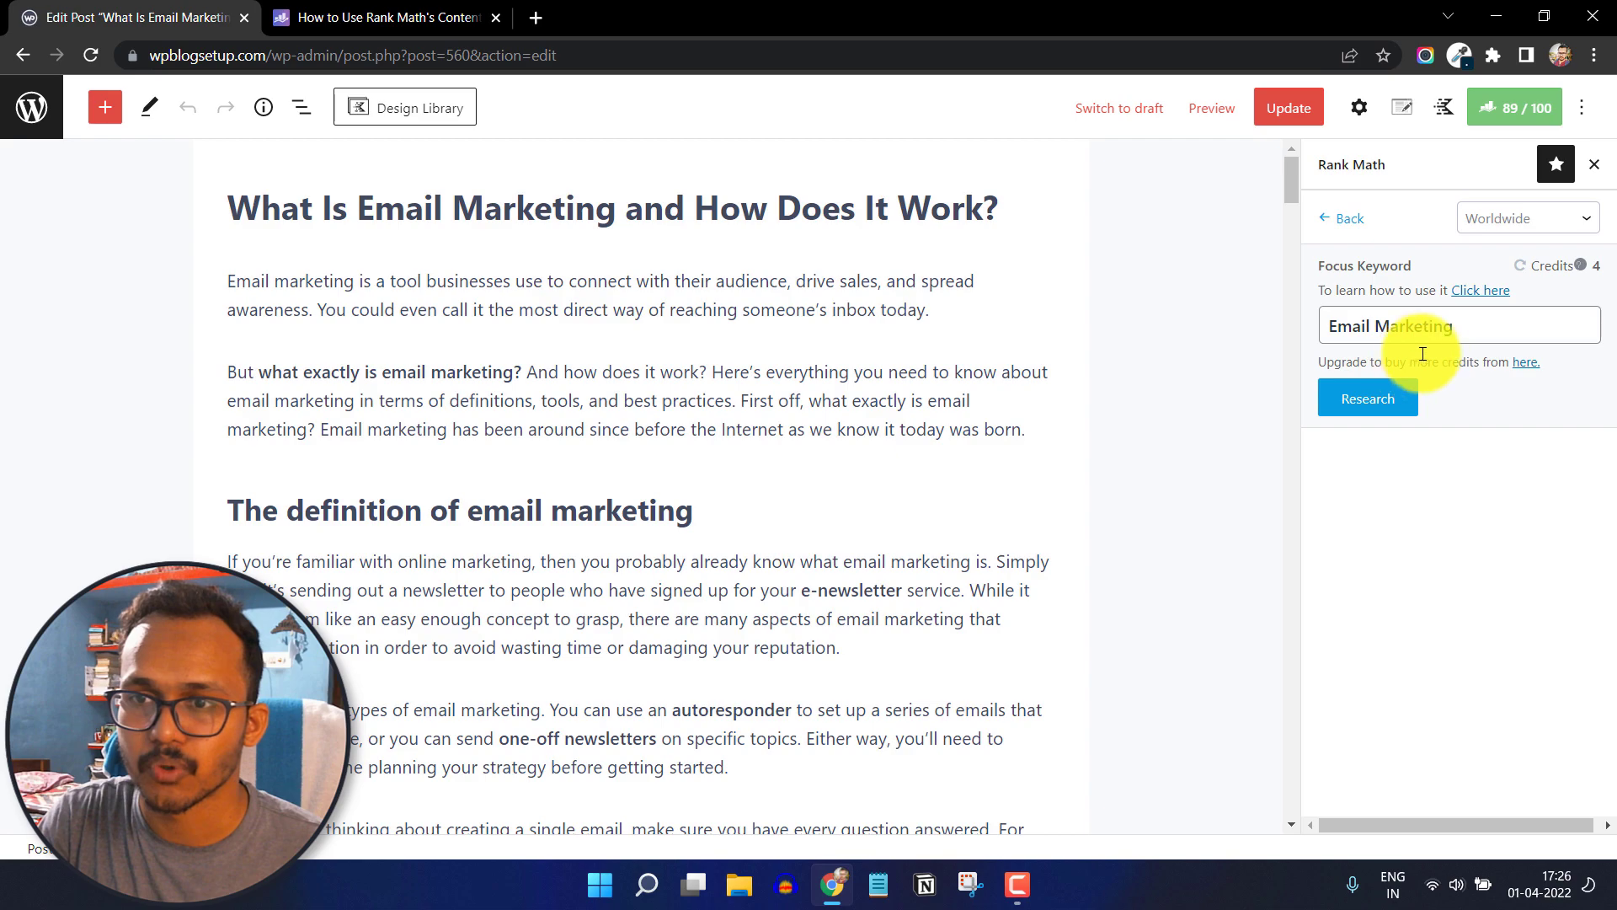
{"action": "left_click", "coordinate": [1386, 400]}
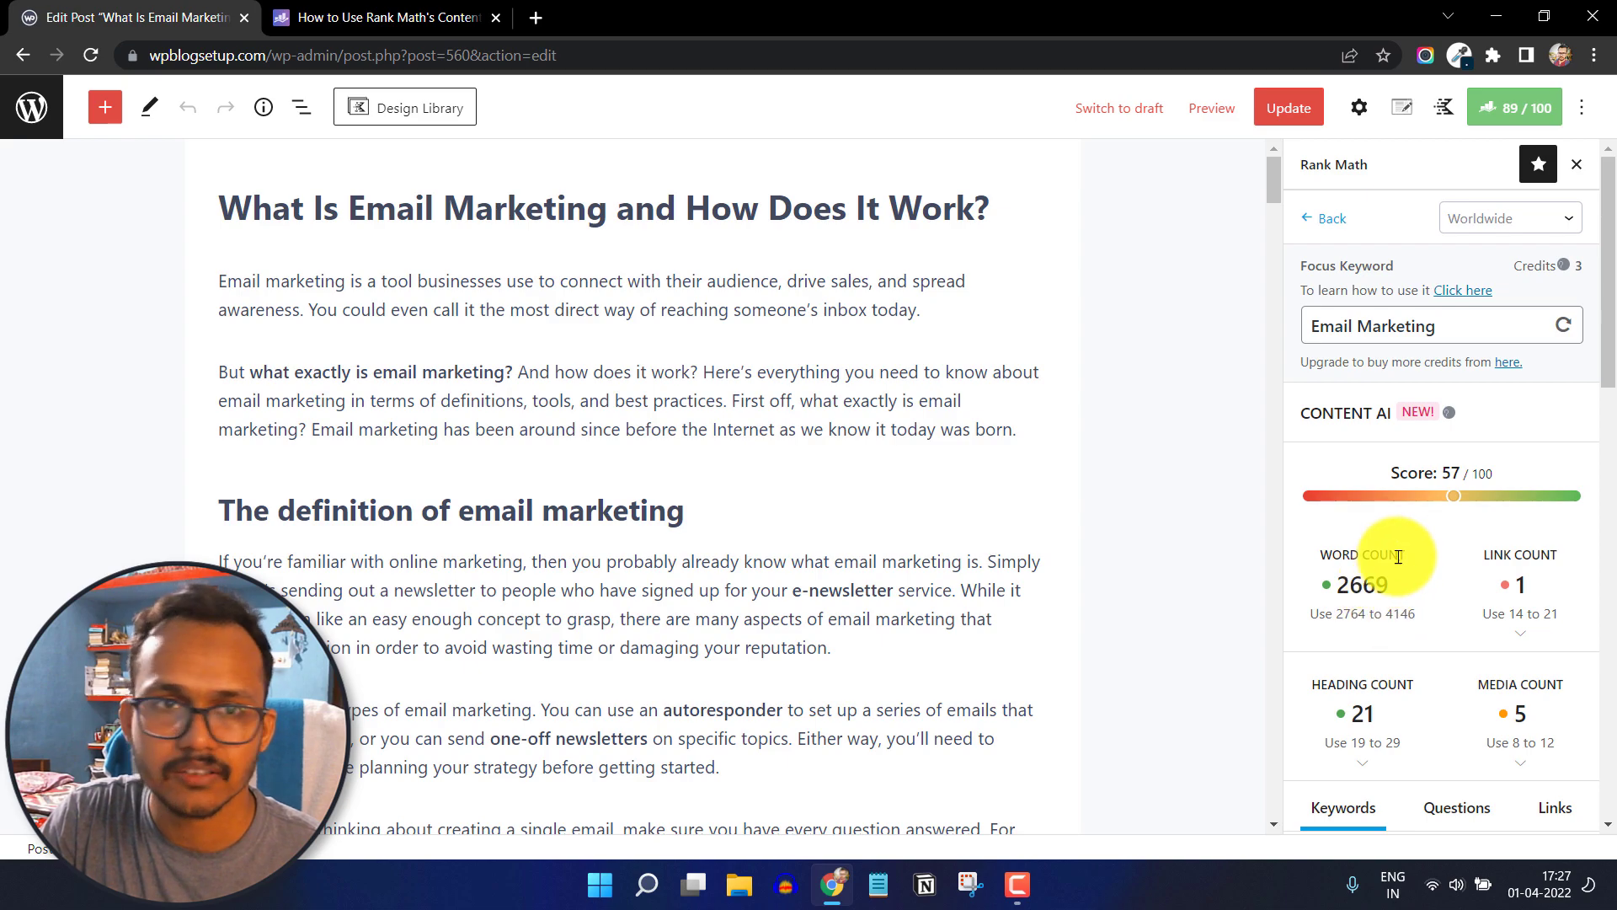
{"action": "left_click", "coordinate": [263, 109]}
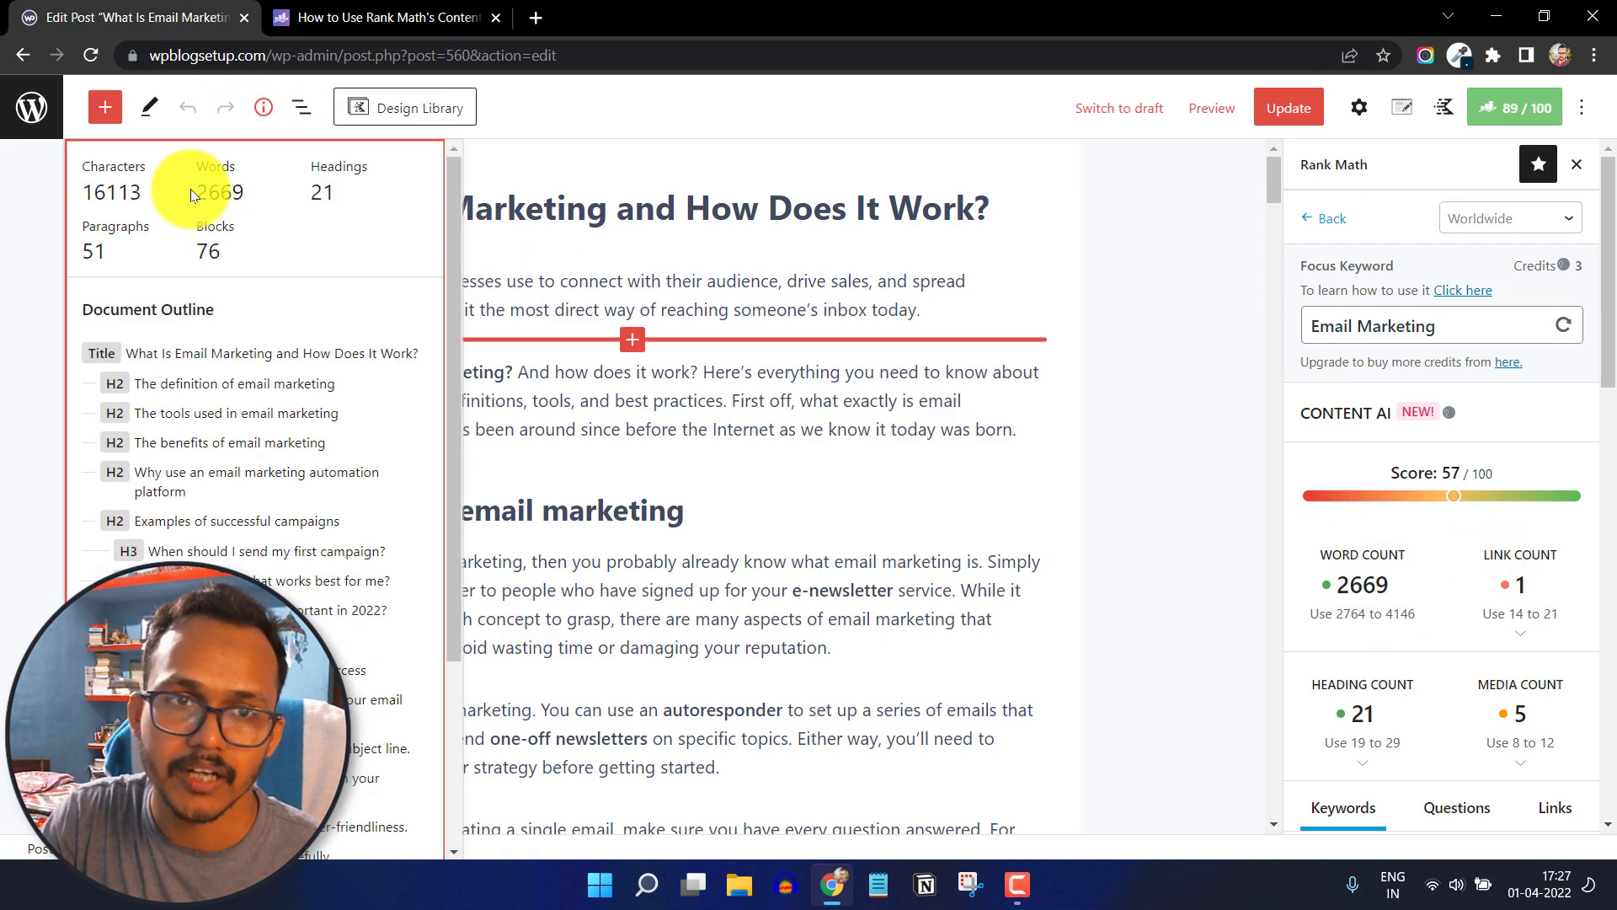
{"action": "left_click", "coordinate": [248, 189]}
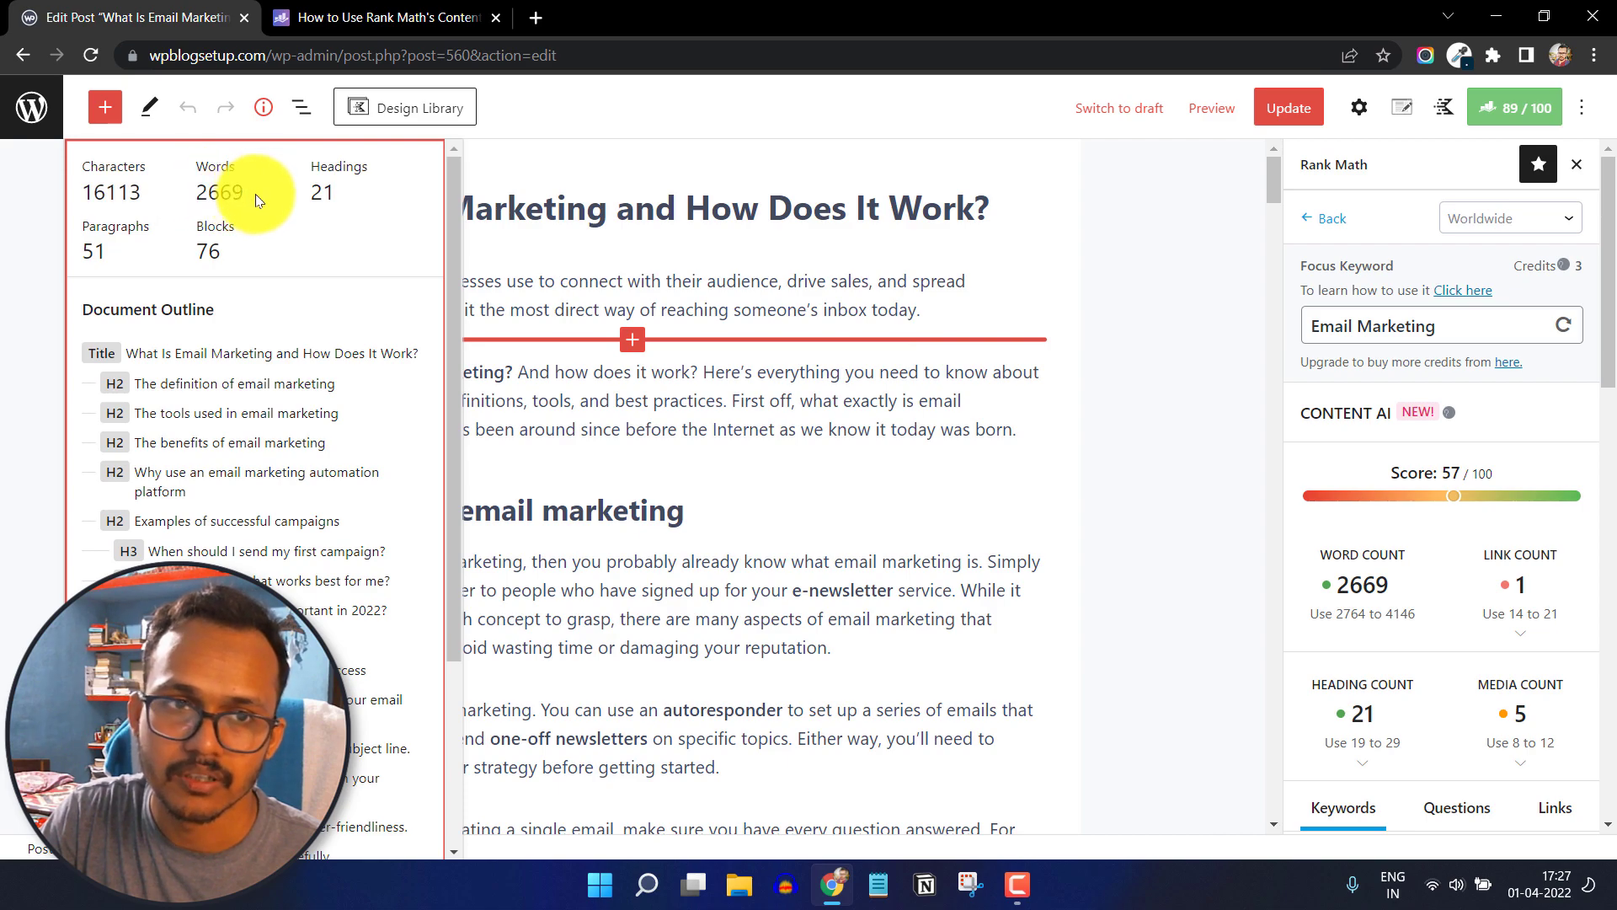
{"action": "scroll", "coordinate": [250, 556], "scroll_direction": "down", "scroll_amount": 3}
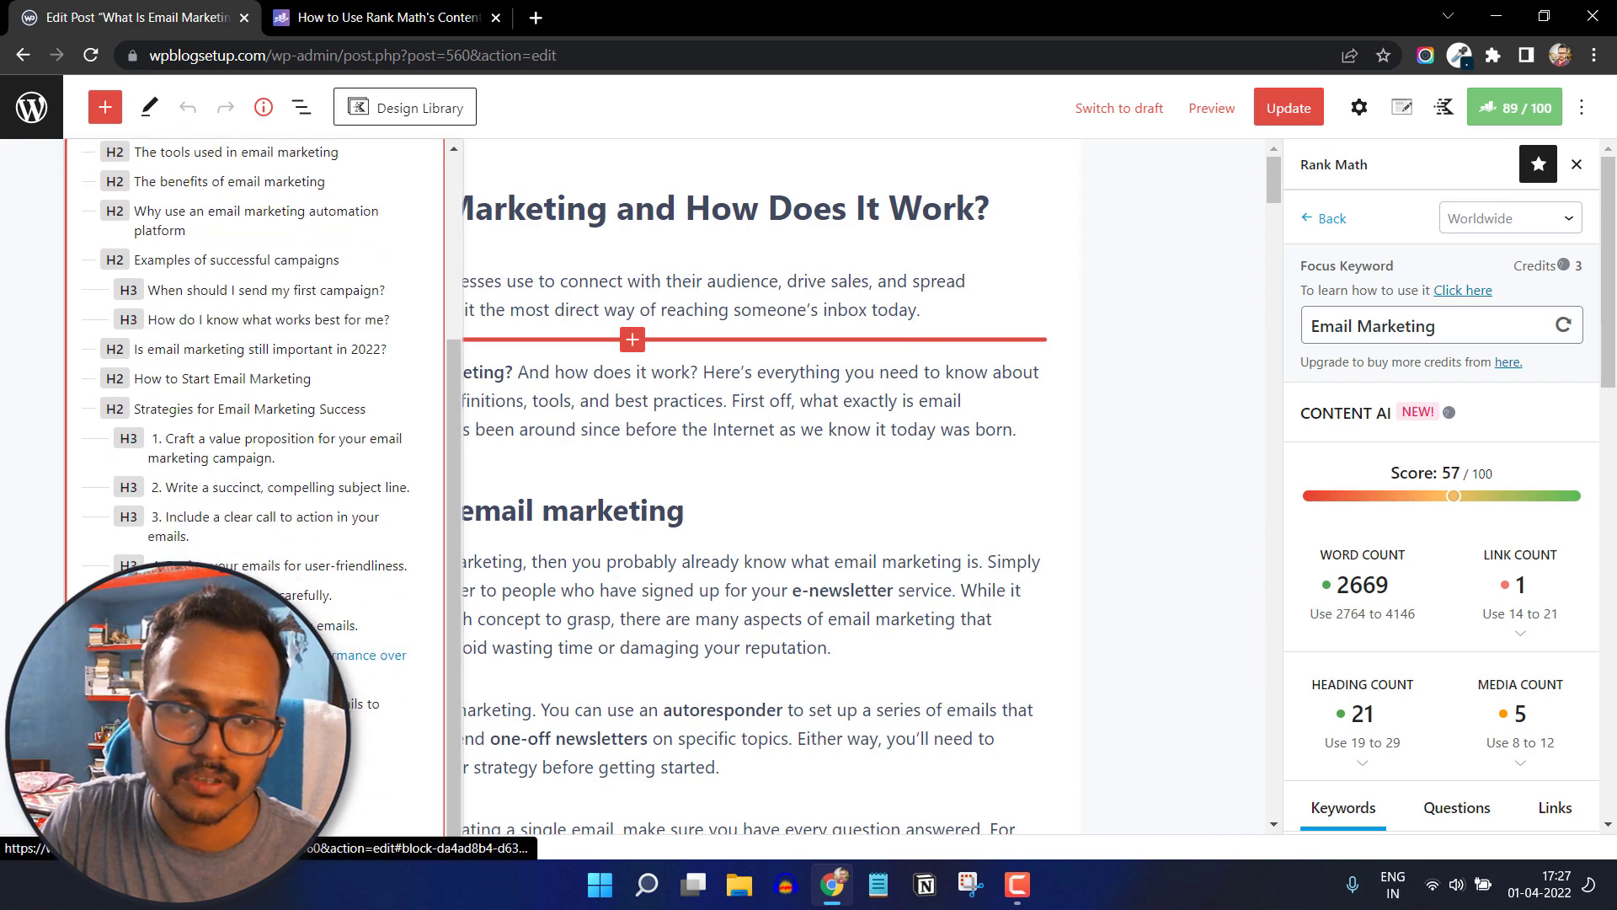
{"action": "scroll", "coordinate": [250, 569], "scroll_direction": "up", "scroll_amount": 3}
{"action": "scroll", "coordinate": [245, 462], "scroll_direction": "down", "scroll_amount": 4}
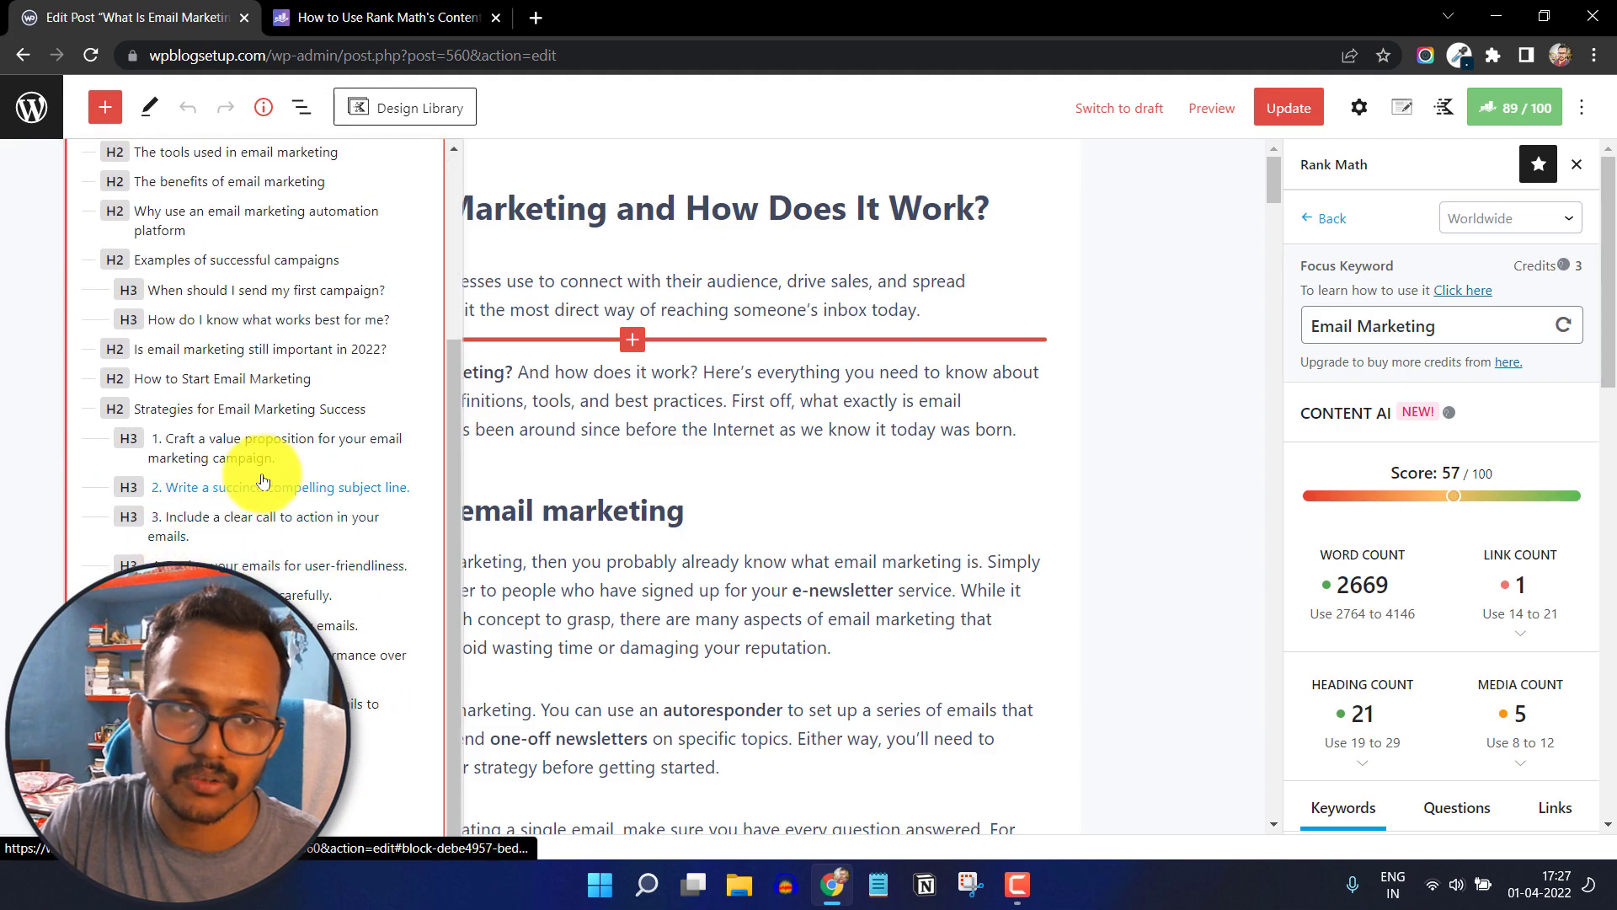
{"action": "scroll", "coordinate": [194, 385], "scroll_direction": "up", "scroll_amount": 4}
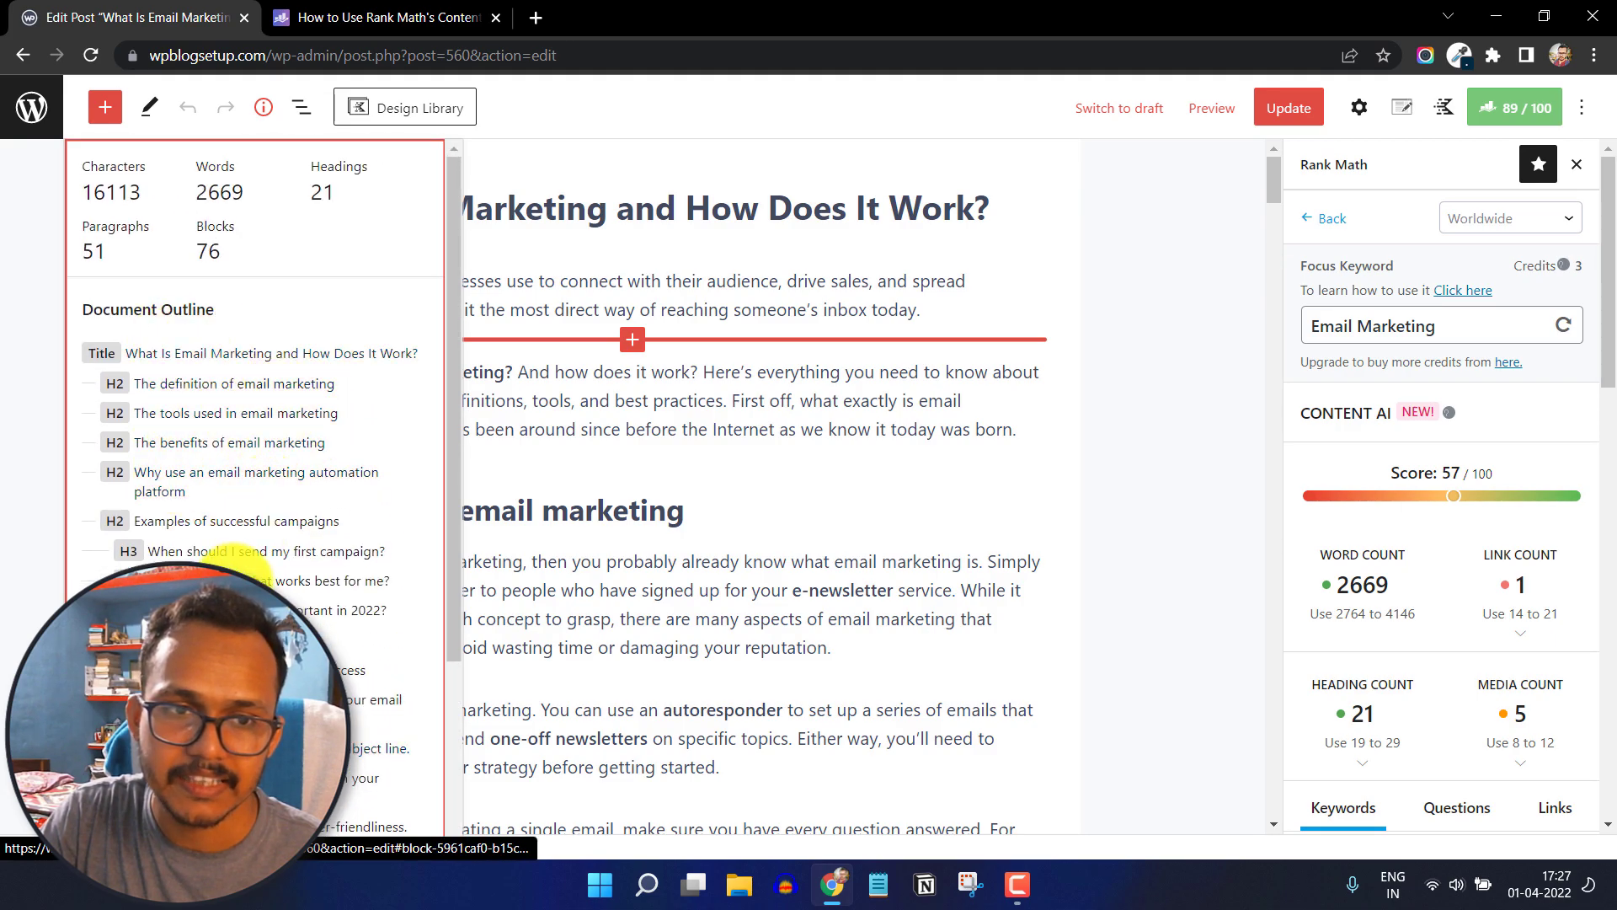
{"action": "scroll", "coordinate": [270, 505], "scroll_direction": "down", "scroll_amount": 3}
{"action": "scroll", "coordinate": [270, 506], "scroll_direction": "up", "scroll_amount": 3}
{"action": "left_click", "coordinate": [1215, 528]}
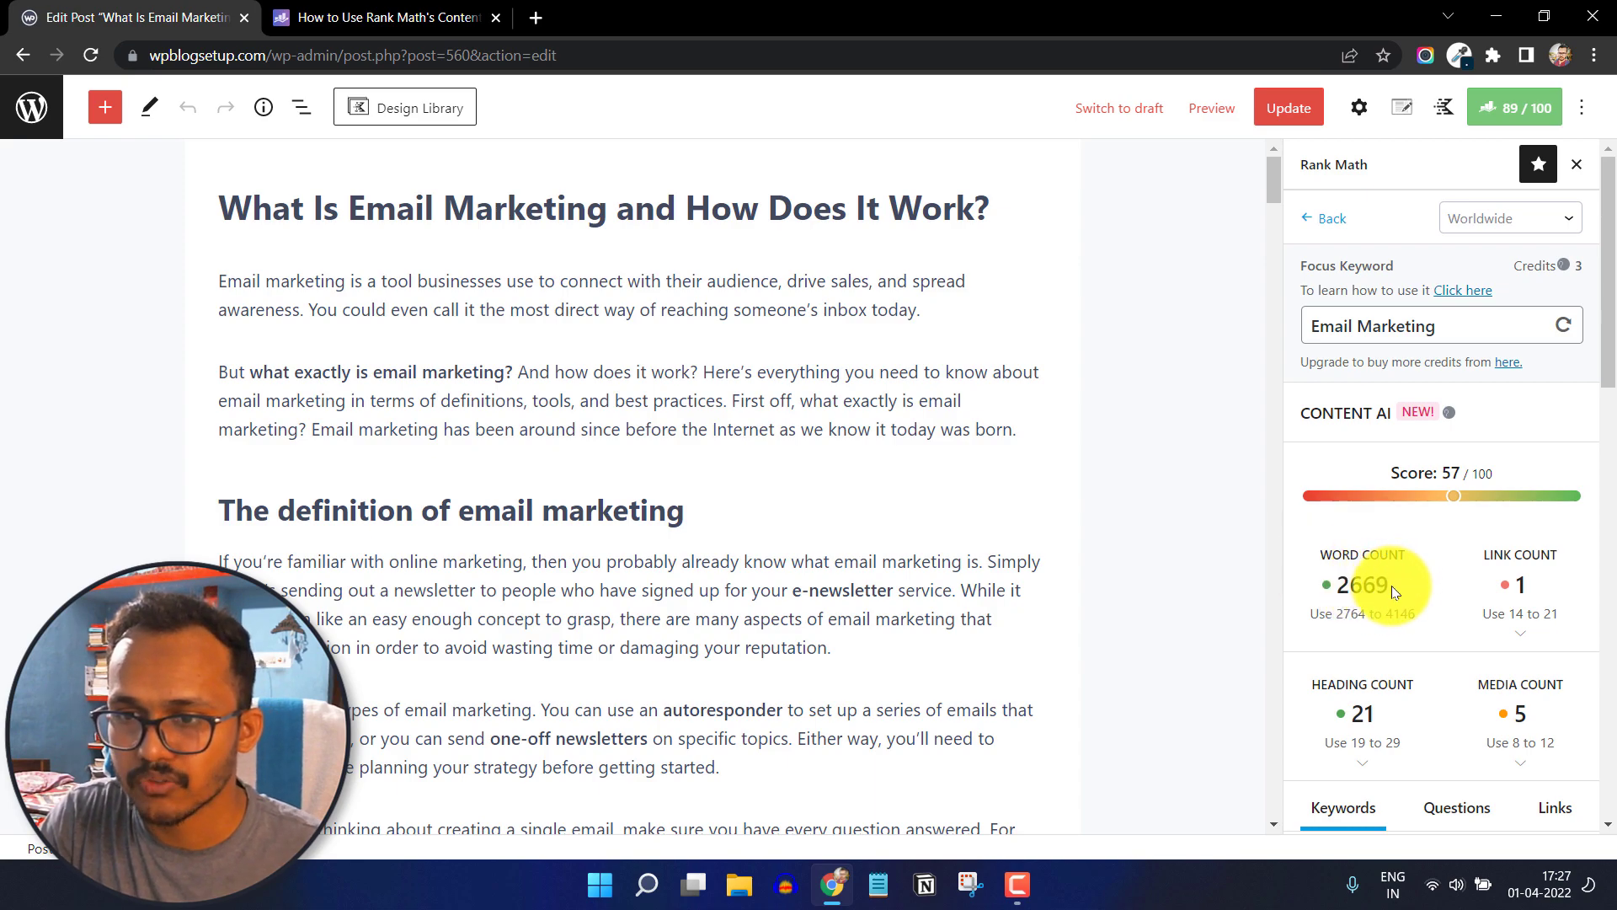
Expand the link, heading and media count breakdowns (5 of 8 images, no videos), then open a new tab.
{"action": "scroll", "coordinate": [1424, 583], "scroll_direction": "down", "scroll_amount": 1}
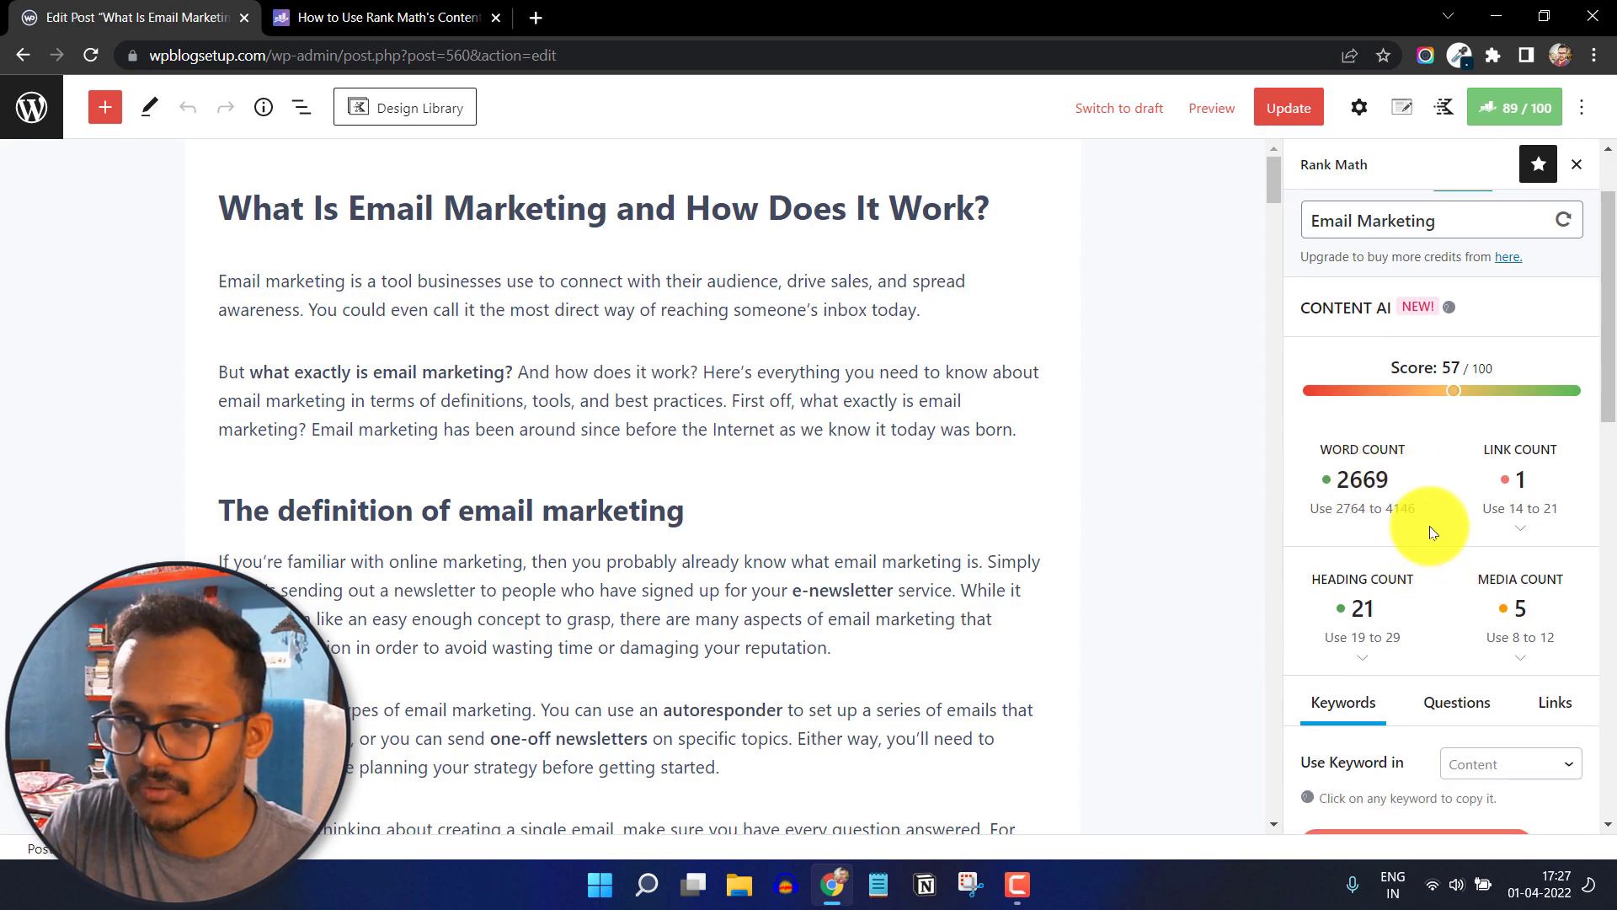
{"action": "left_click", "coordinate": [1517, 522]}
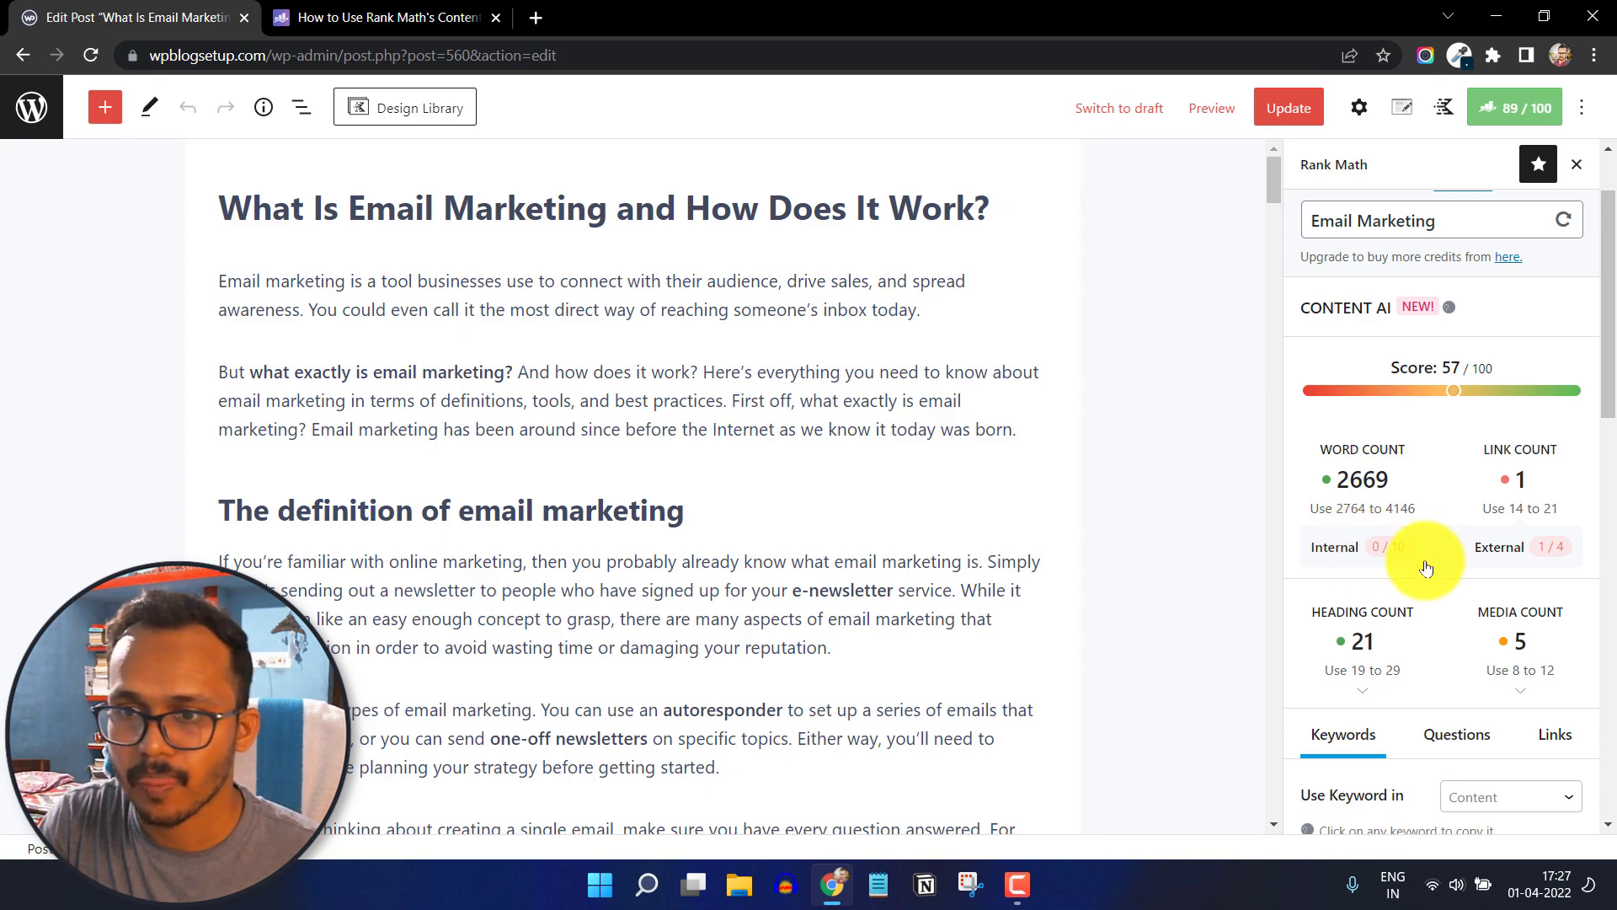
{"action": "scroll", "coordinate": [1426, 589], "scroll_direction": "down", "scroll_amount": 3}
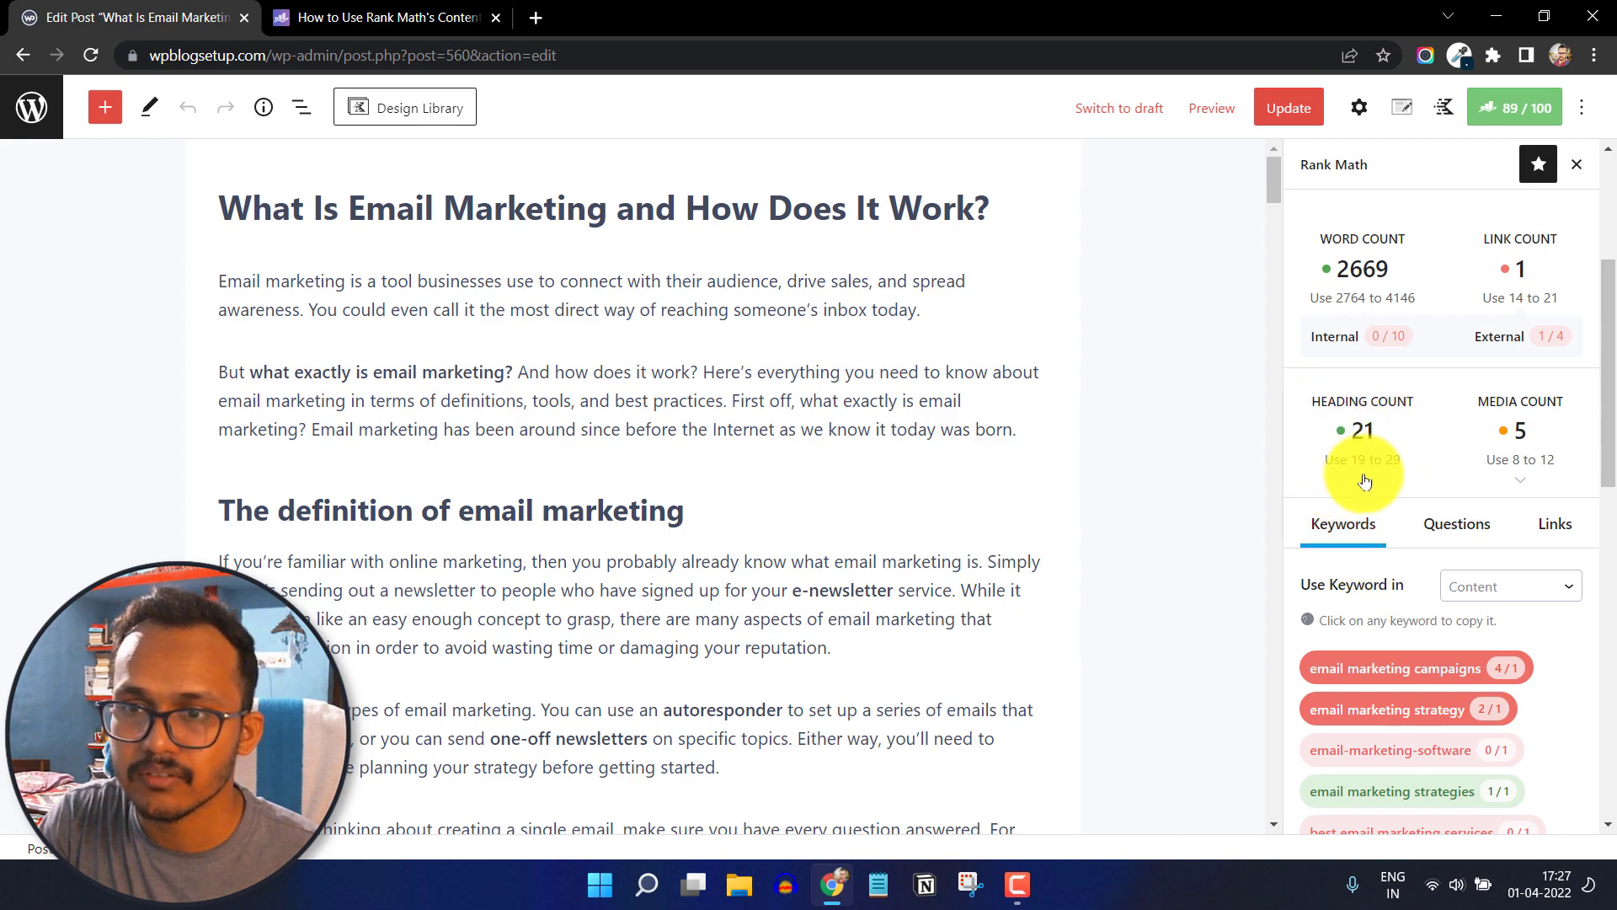
{"action": "left_click", "coordinate": [1365, 482]}
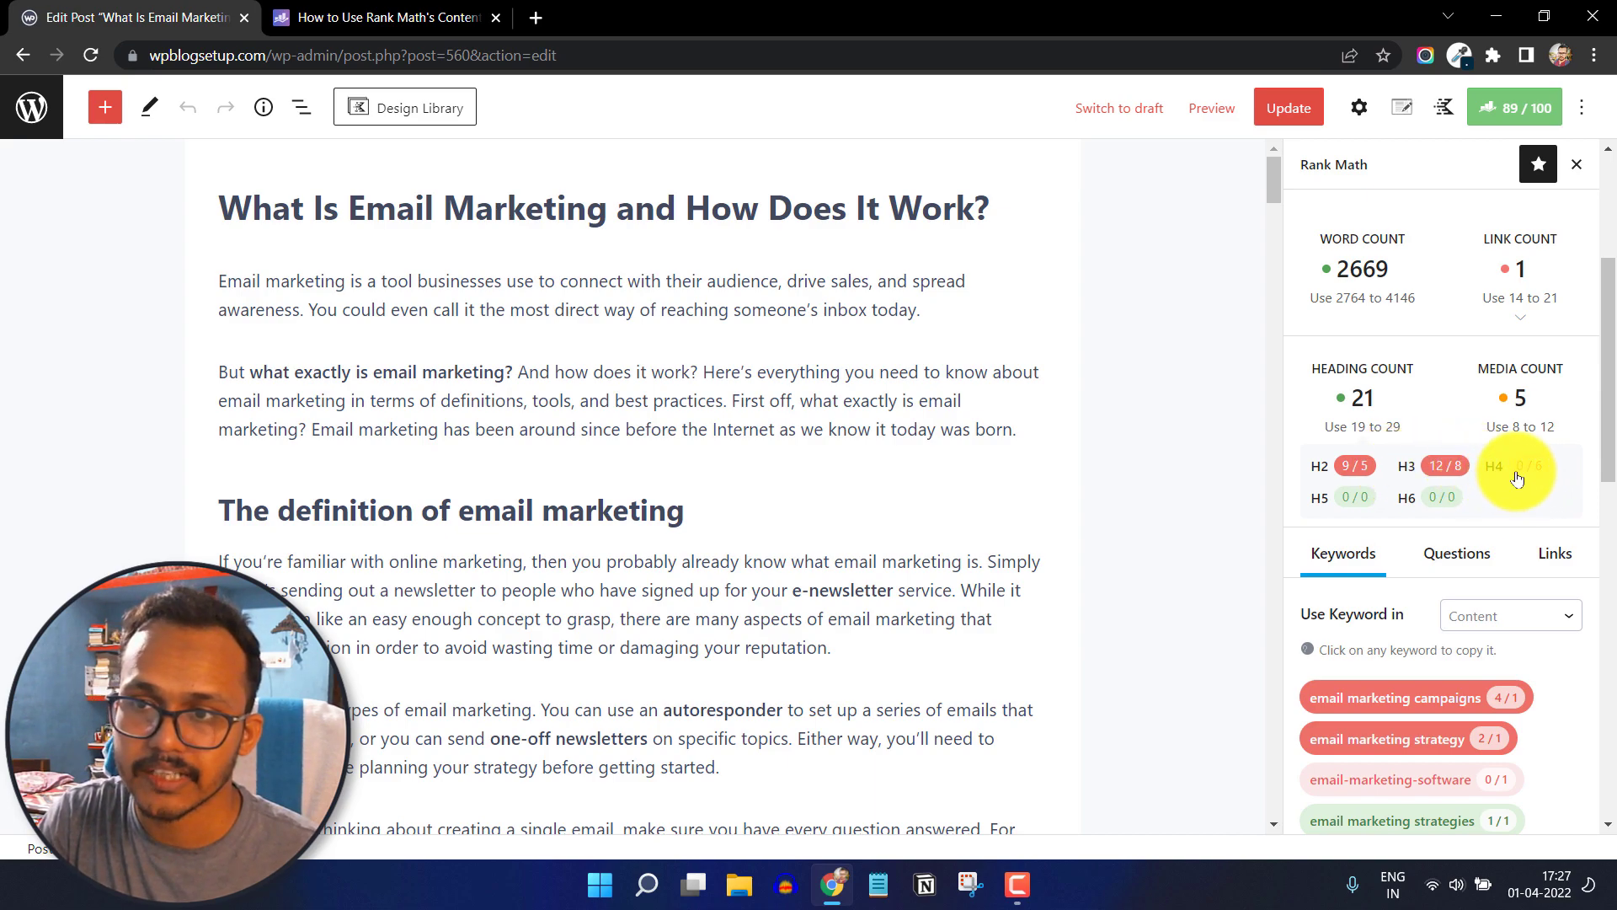
{"action": "left_click", "coordinate": [1510, 402]}
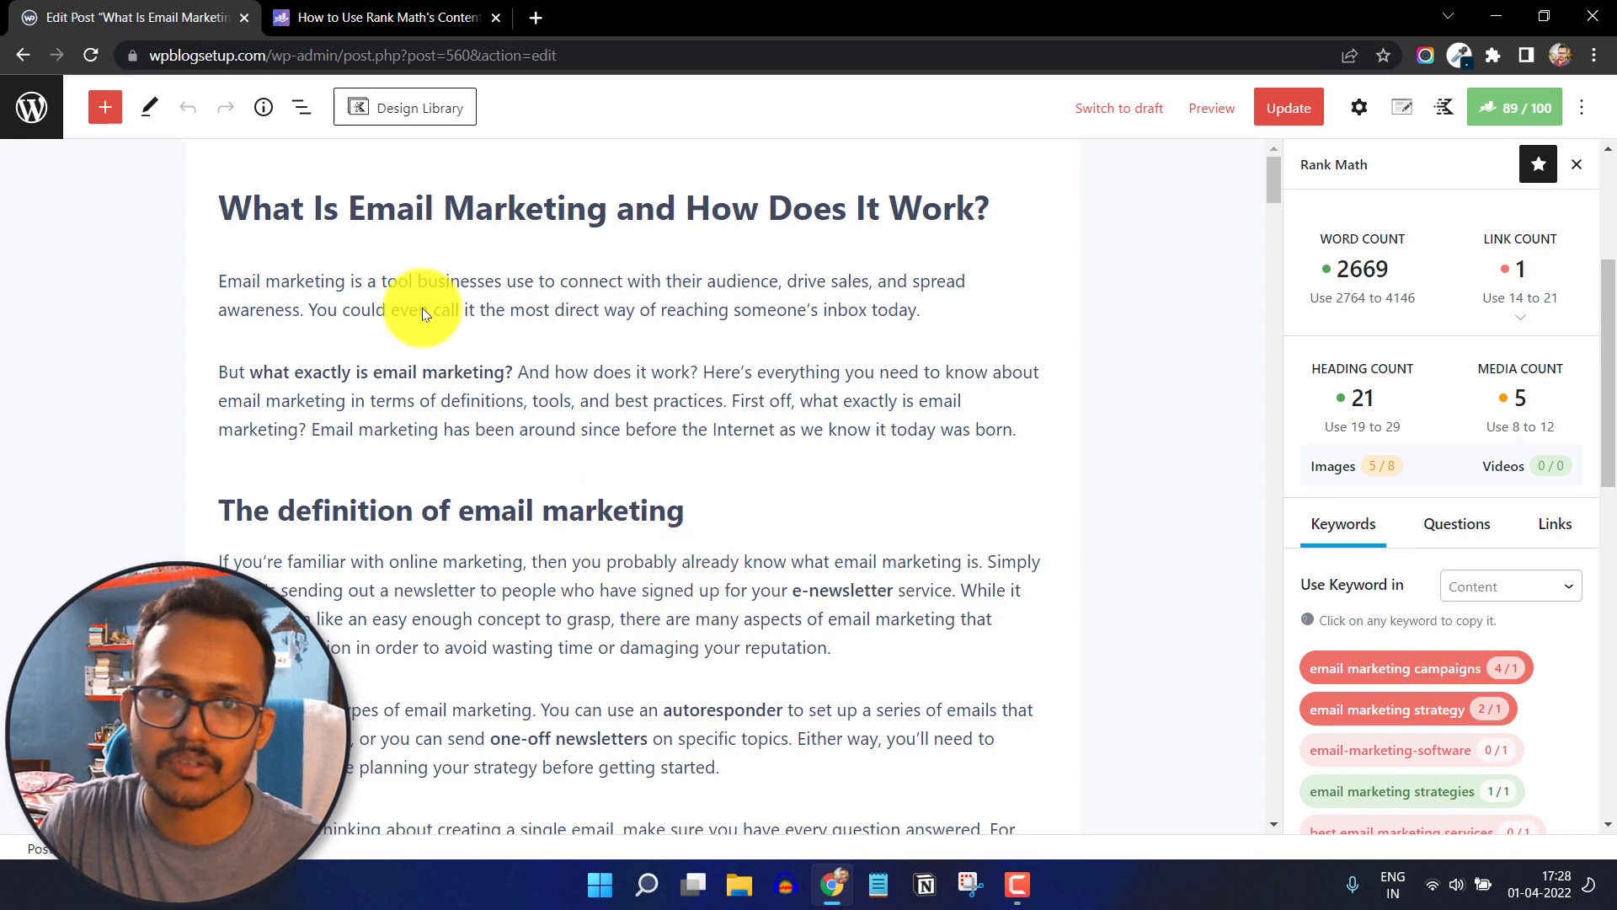
{"action": "left_click", "coordinate": [536, 16]}
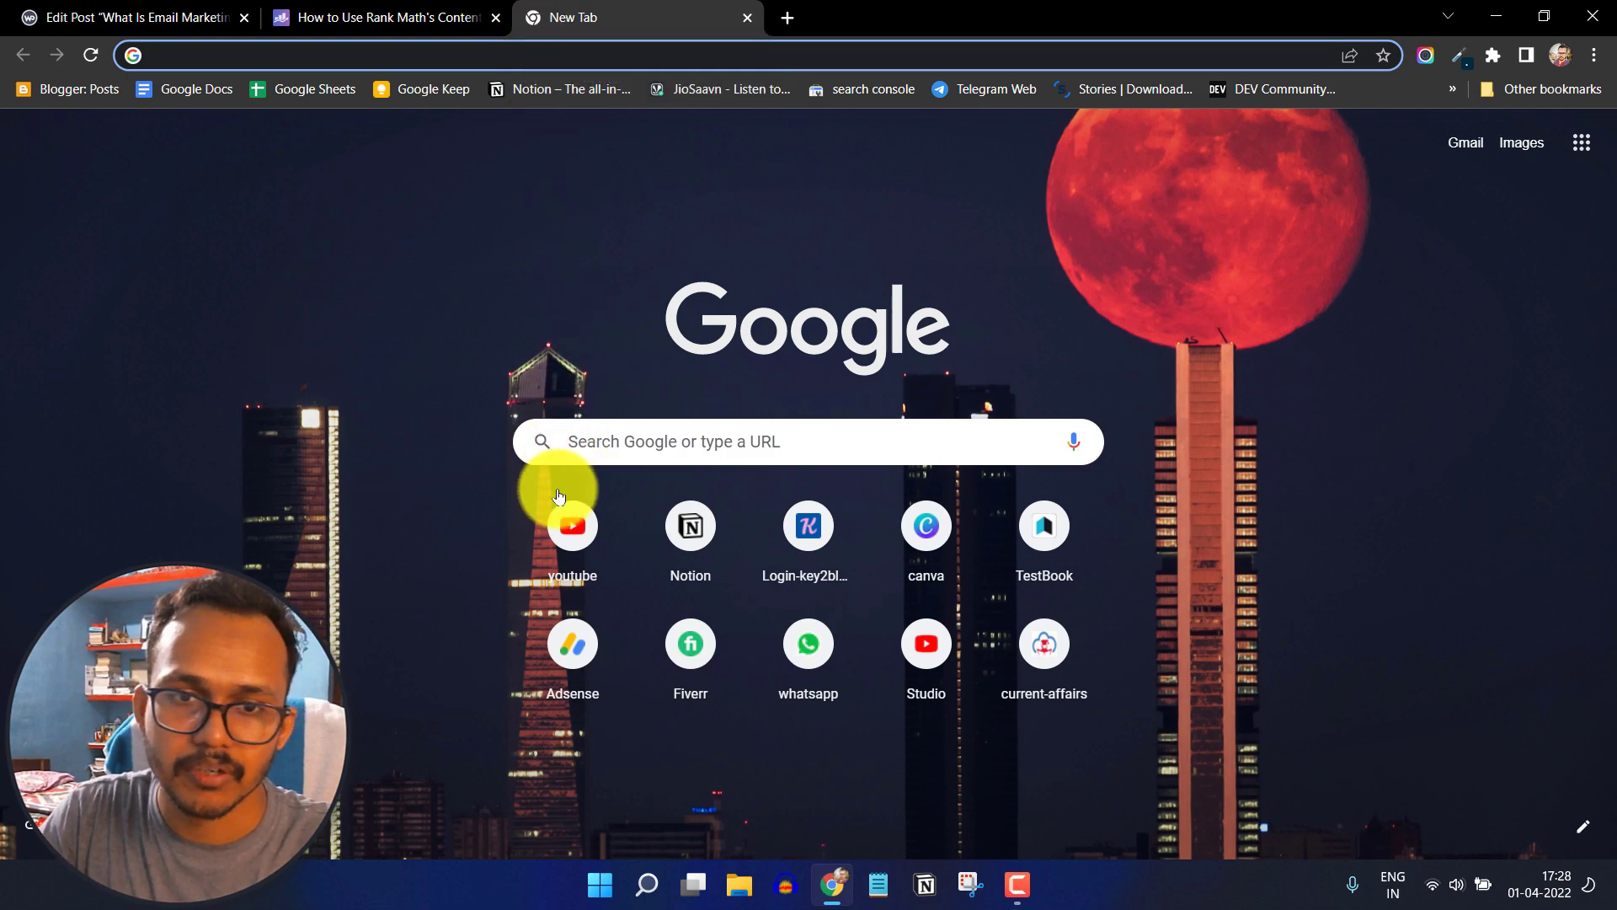
Search YouTube for 'email marketing' and browse the results.
{"action": "left_click", "coordinate": [569, 524]}
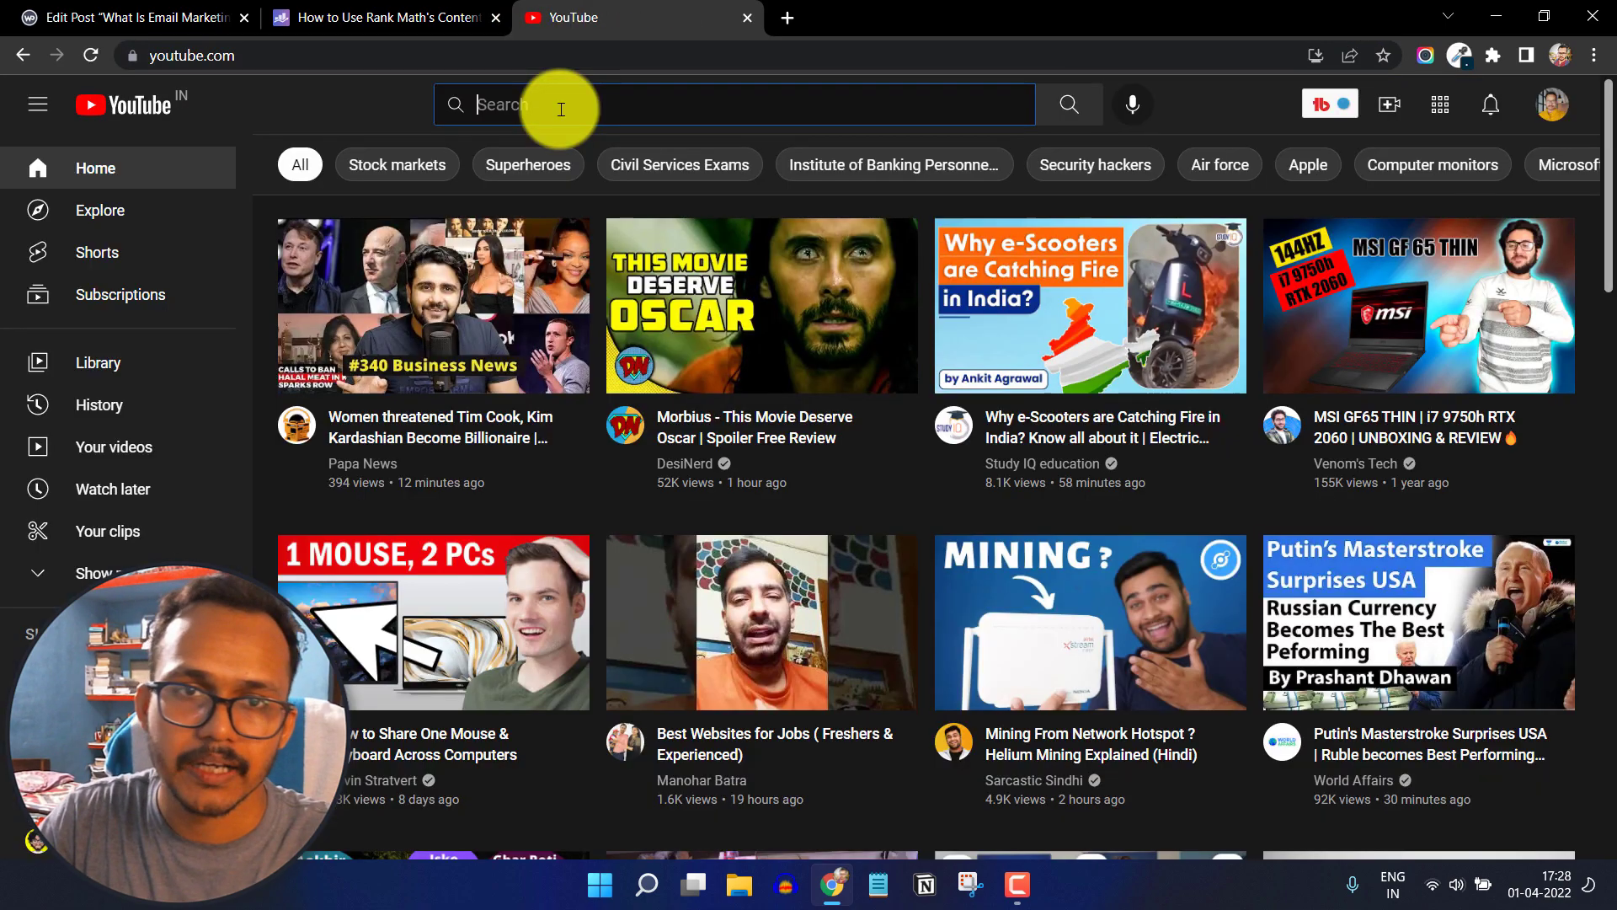
{"action": "type", "text": "email mark"}
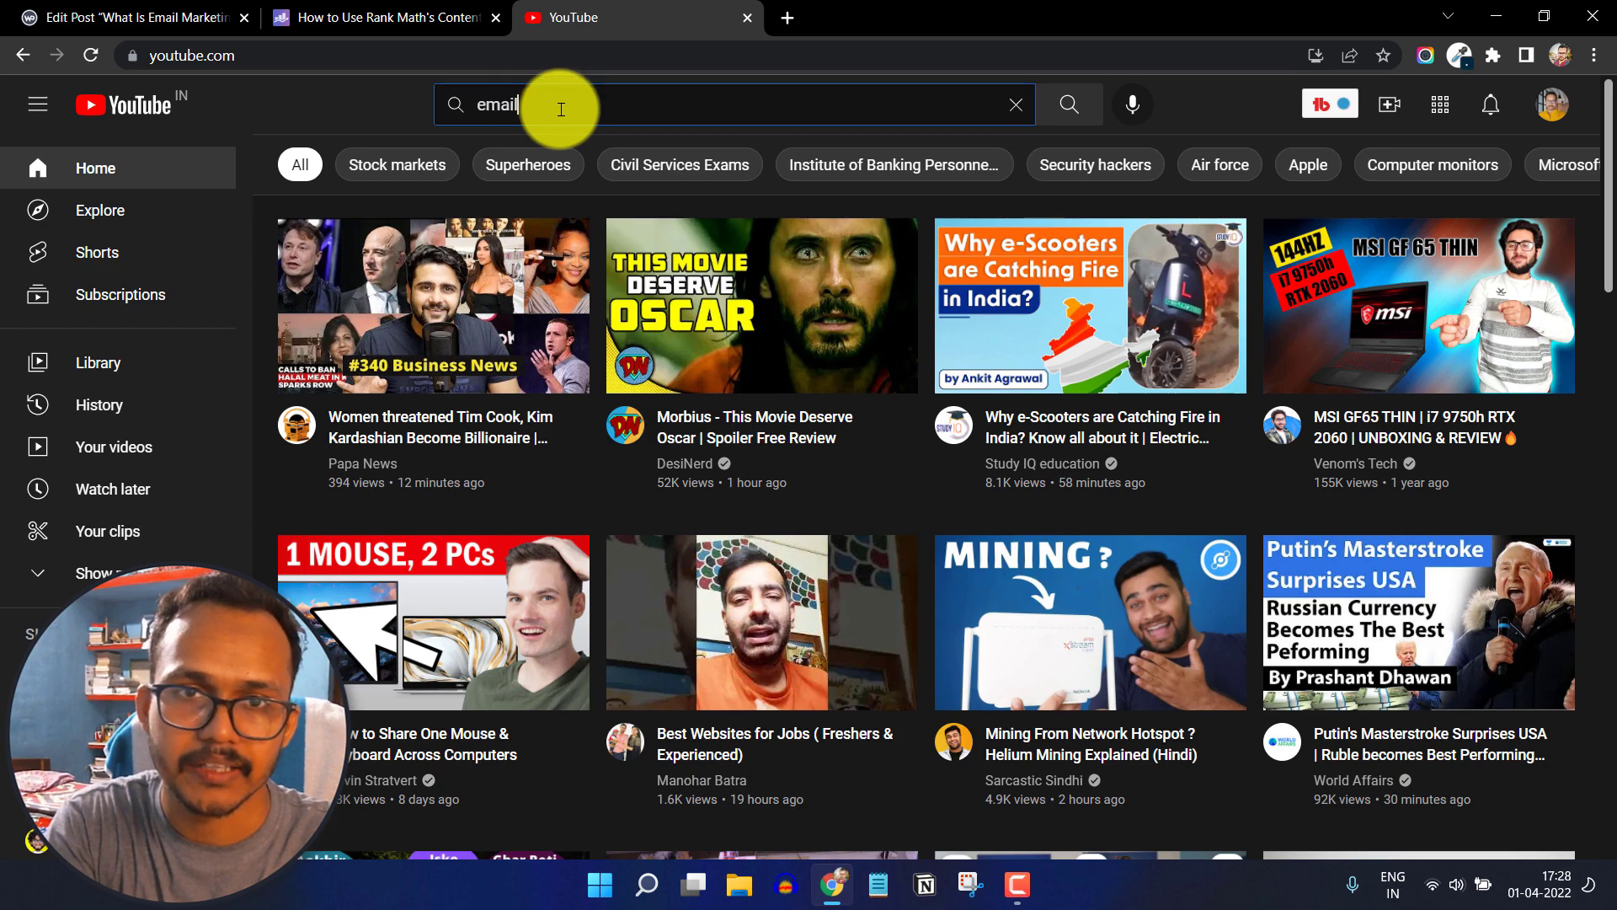
{"action": "type", "text": "eting"}
{"action": "key", "text": "Return"}
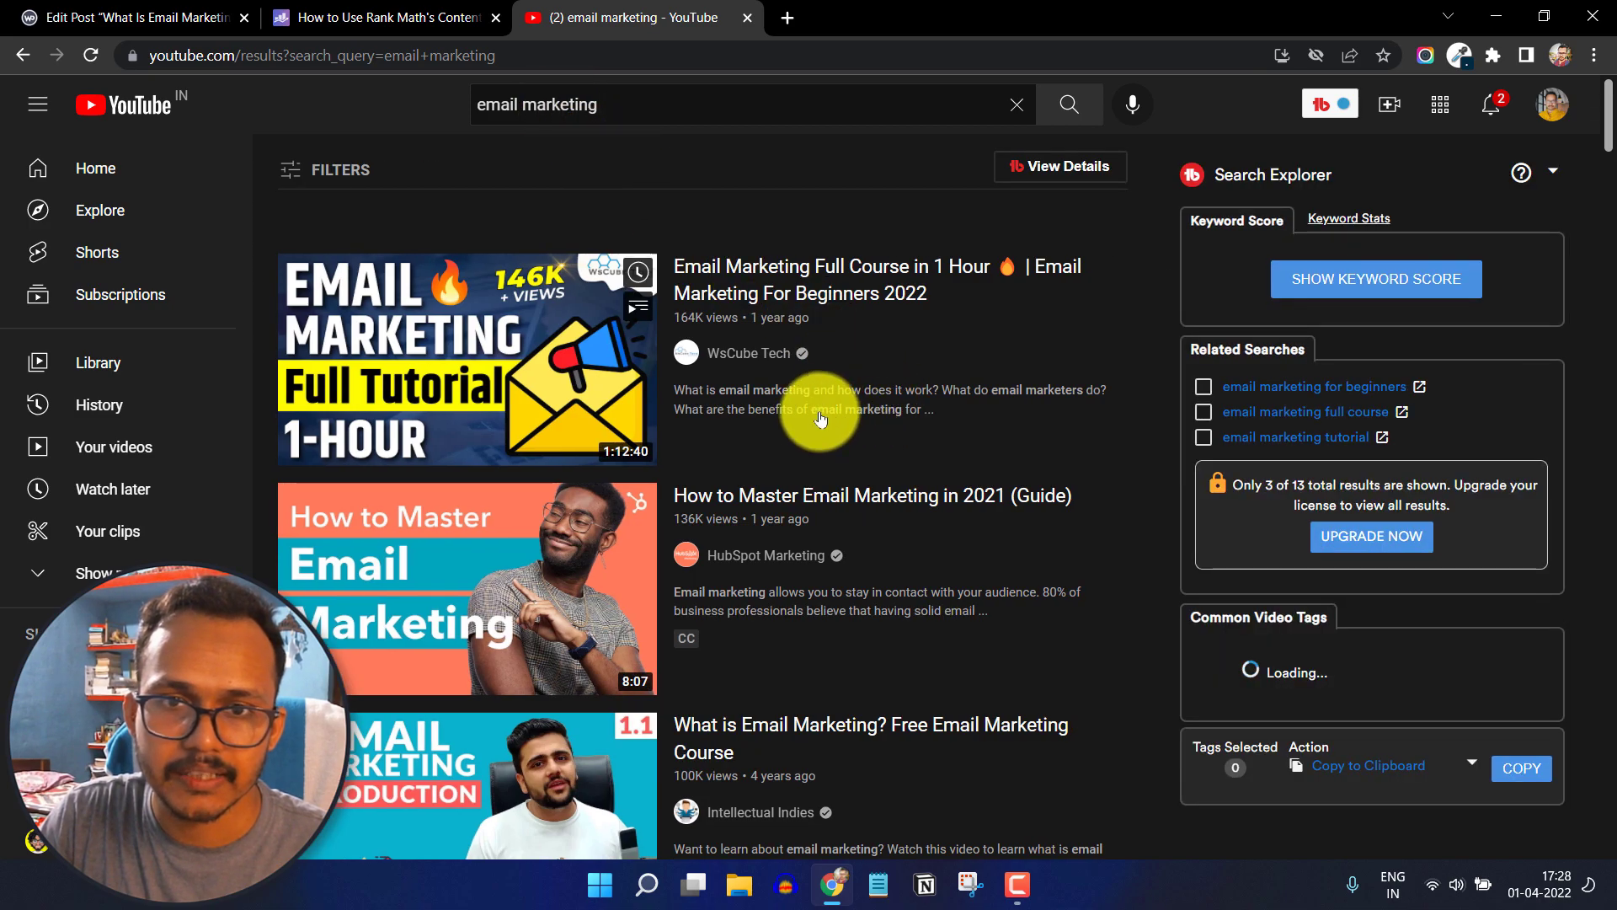
{"action": "scroll", "coordinate": [699, 497], "scroll_direction": "down", "scroll_amount": 4}
{"action": "scroll", "coordinate": [868, 495], "scroll_direction": "down", "scroll_amount": 8}
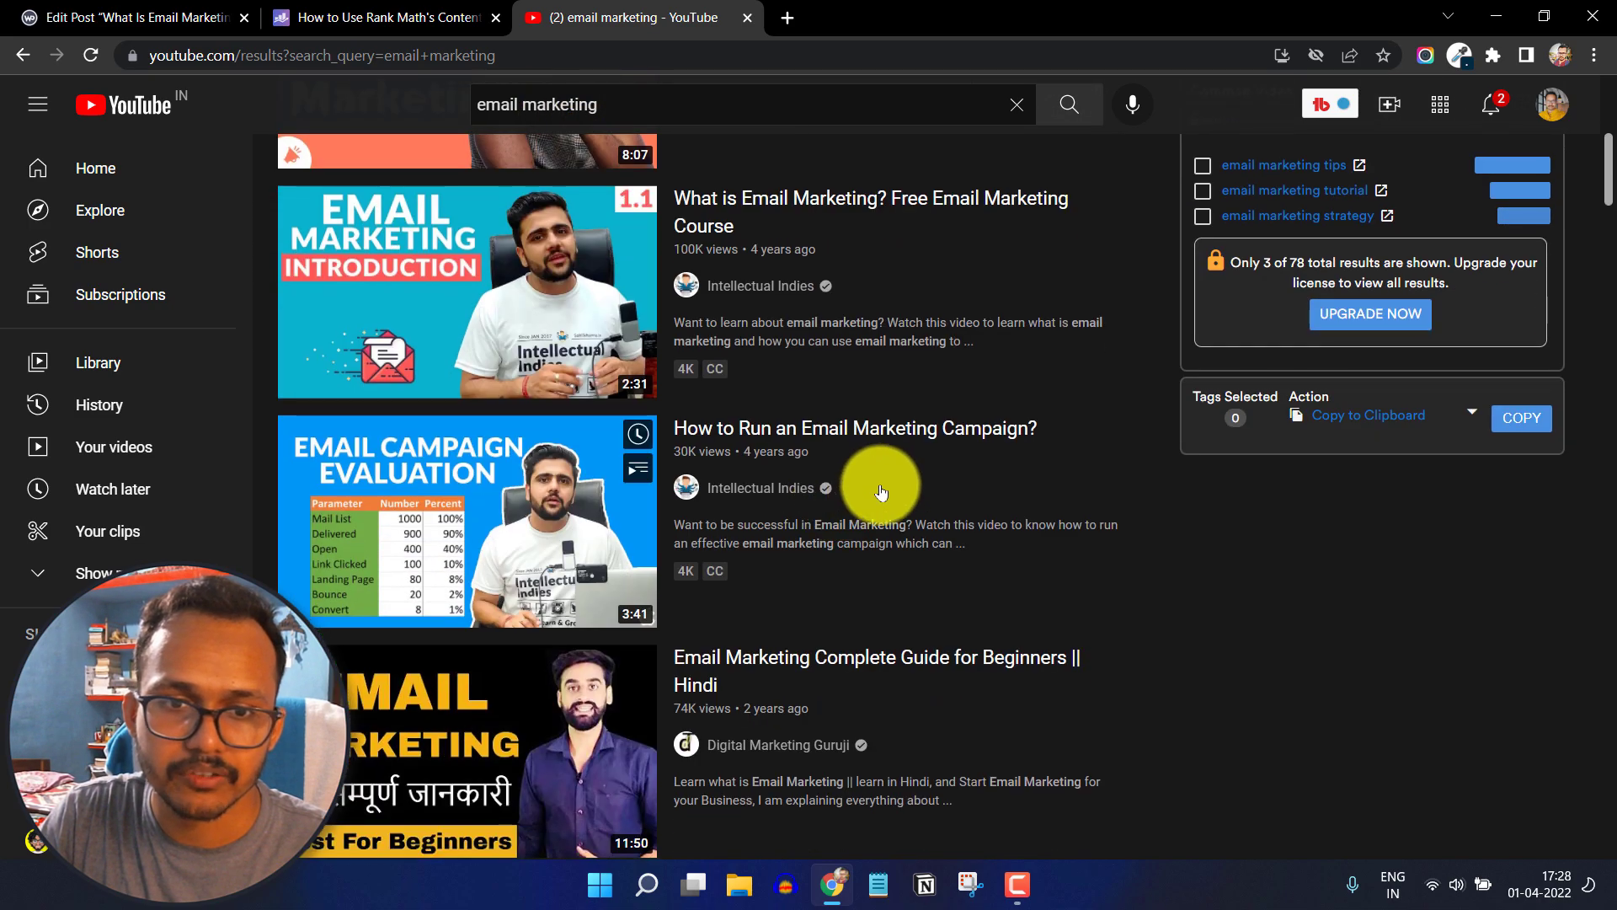
{"action": "scroll", "coordinate": [921, 472], "scroll_direction": "down", "scroll_amount": 5}
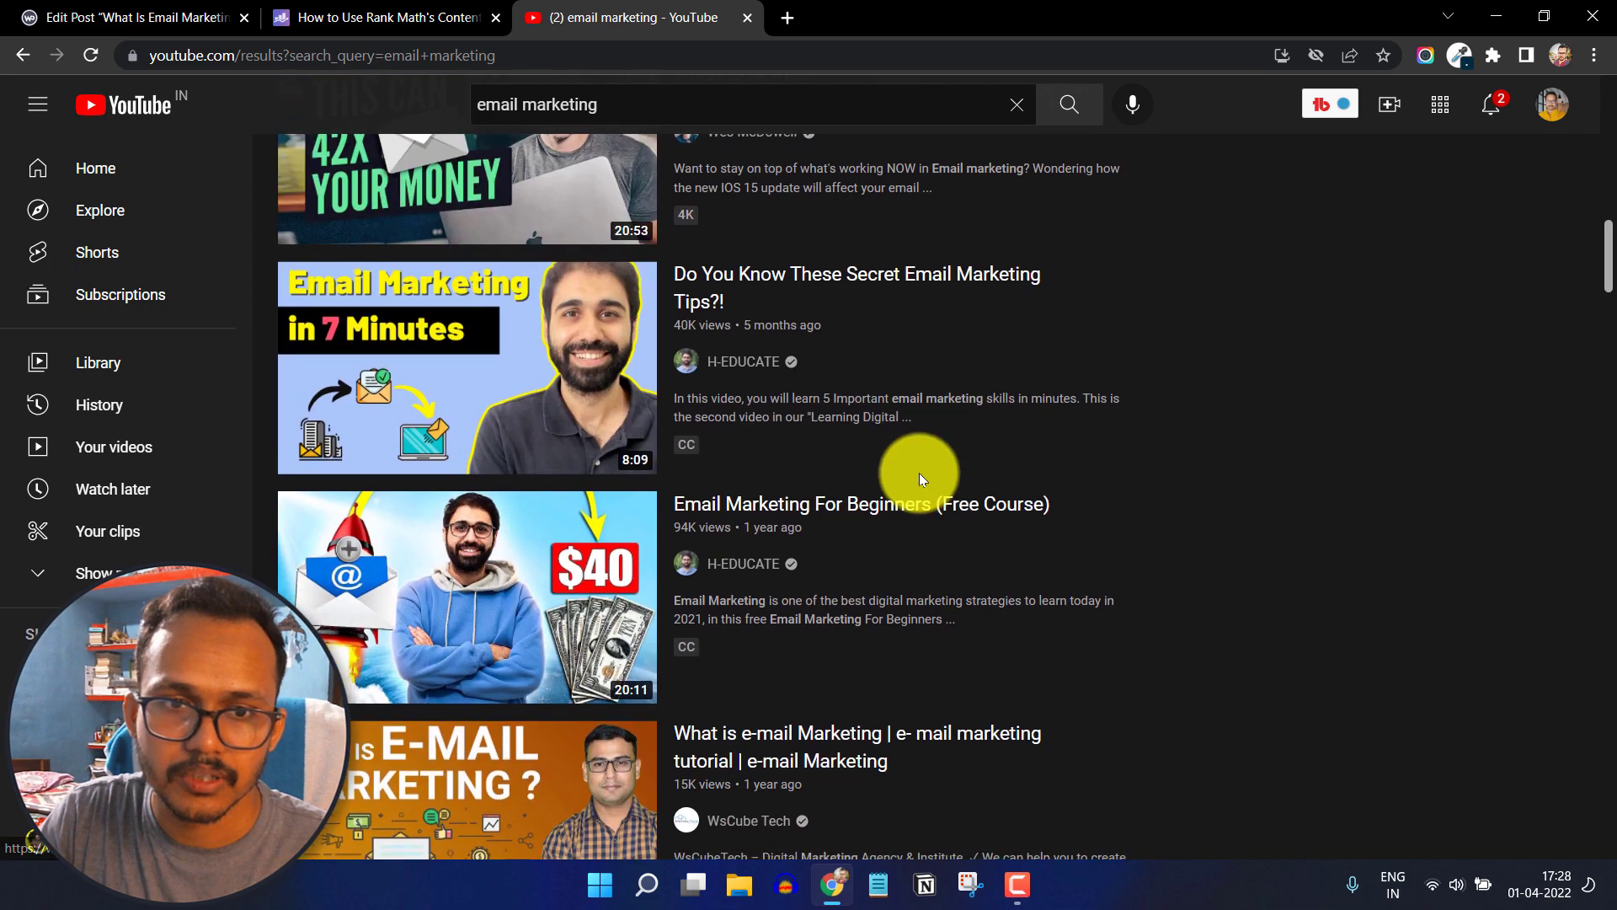
{"action": "scroll", "coordinate": [959, 449], "scroll_direction": "up", "scroll_amount": 2}
{"action": "scroll", "coordinate": [955, 449], "scroll_direction": "up", "scroll_amount": 4}
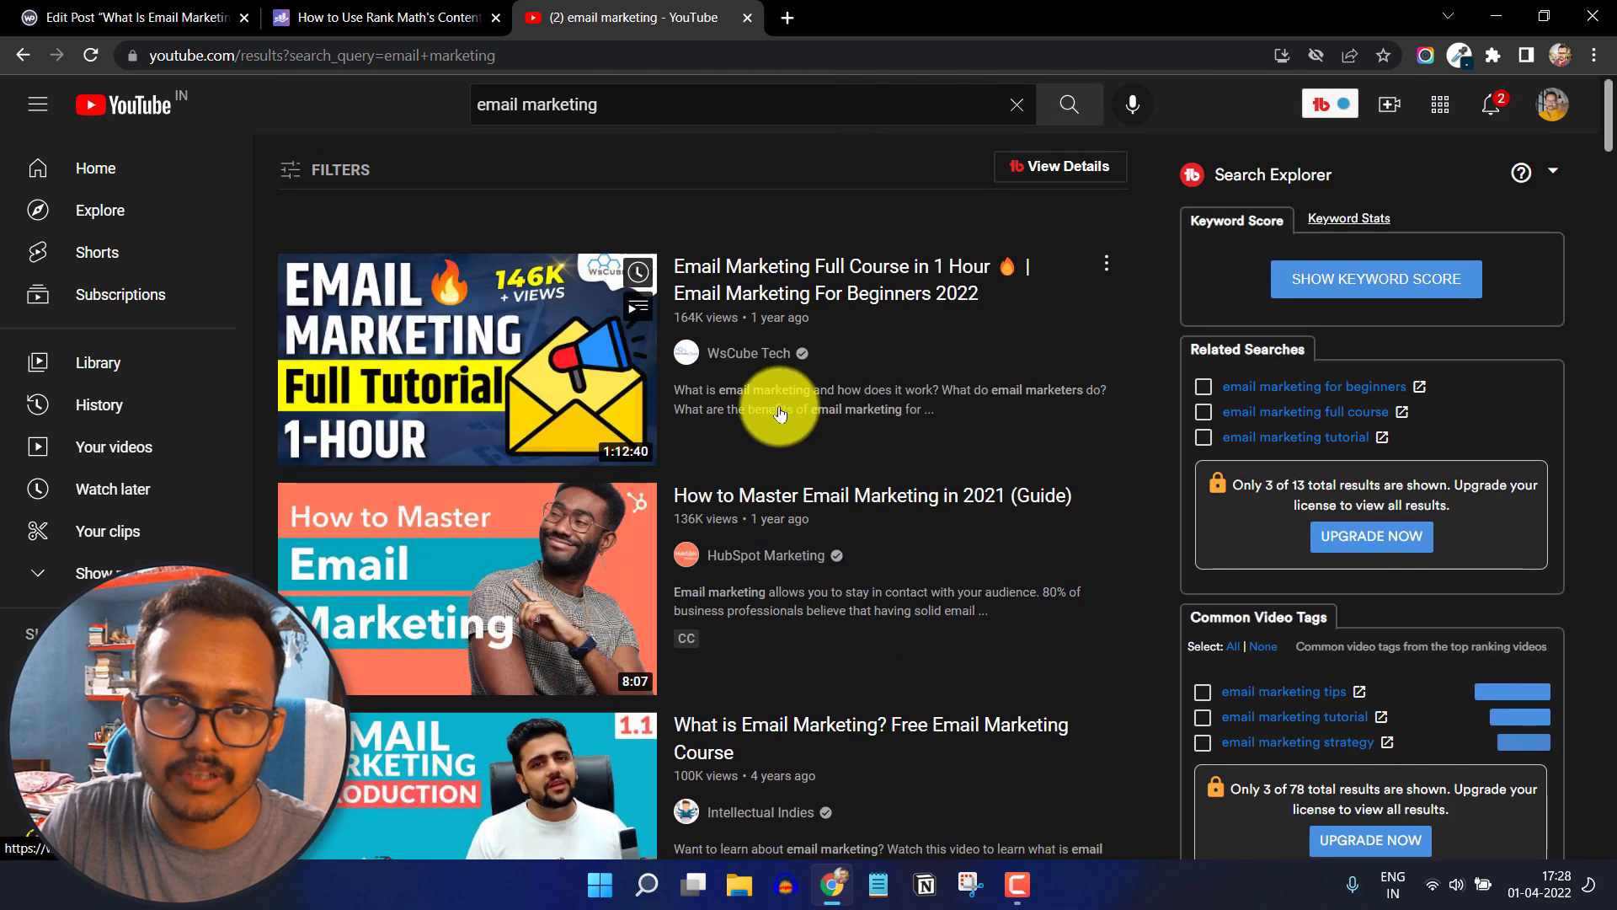
Copy the link of the 'How to Master Email Marketing in 2021 (Guide)' video and return to WordPress.
{"action": "right_click", "coordinate": [796, 504]}
{"action": "left_click", "coordinate": [883, 629]}
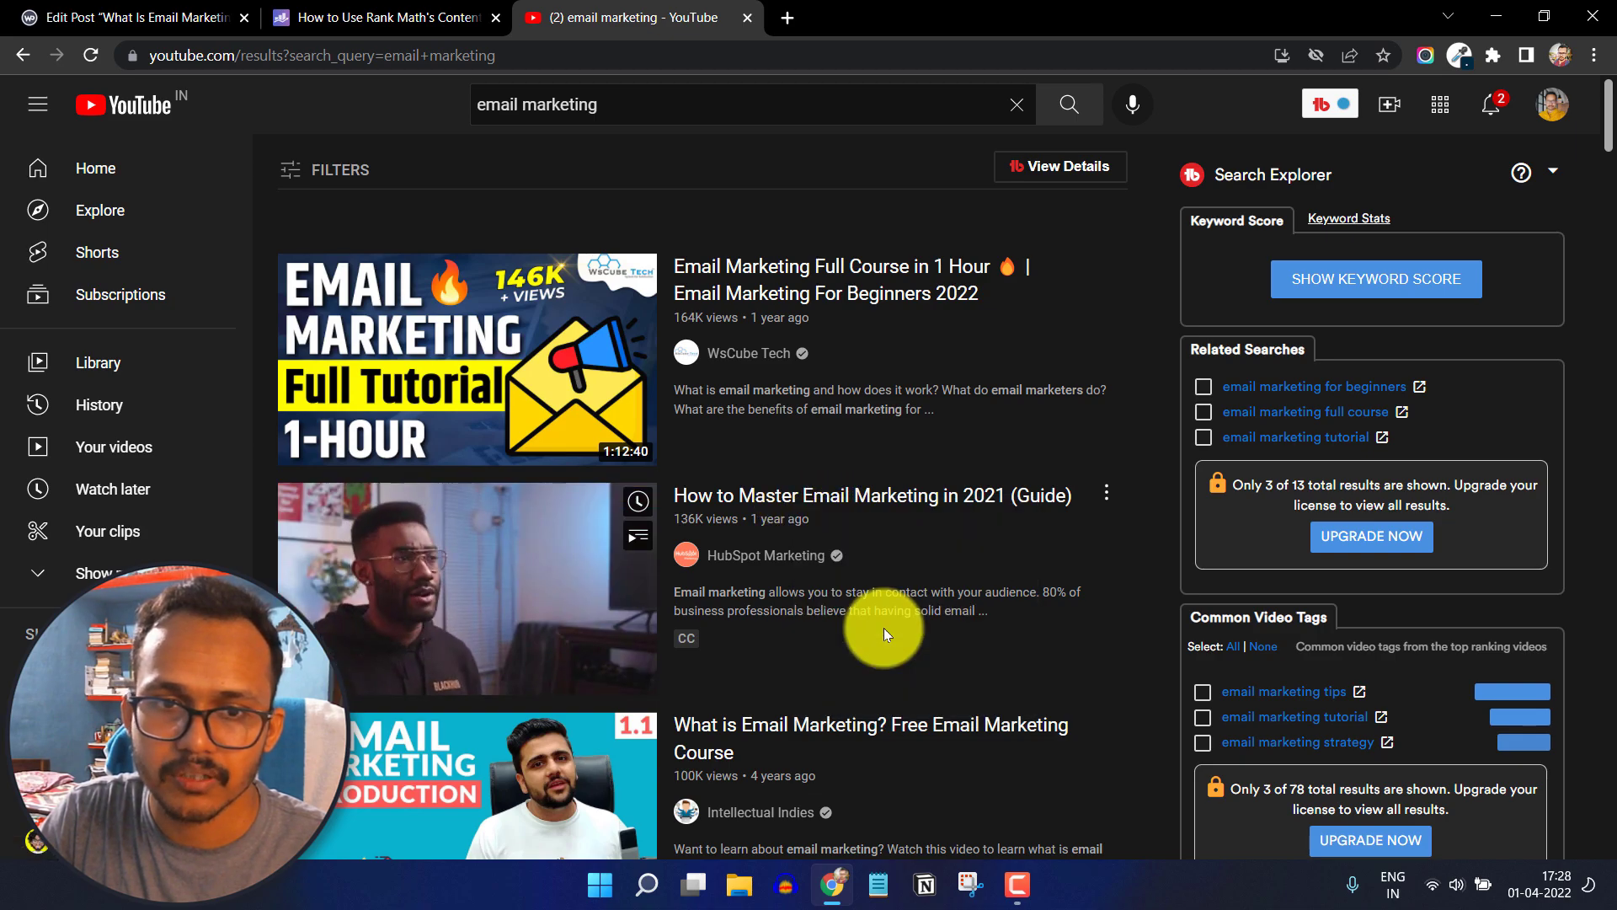
{"action": "left_click", "coordinate": [137, 6]}
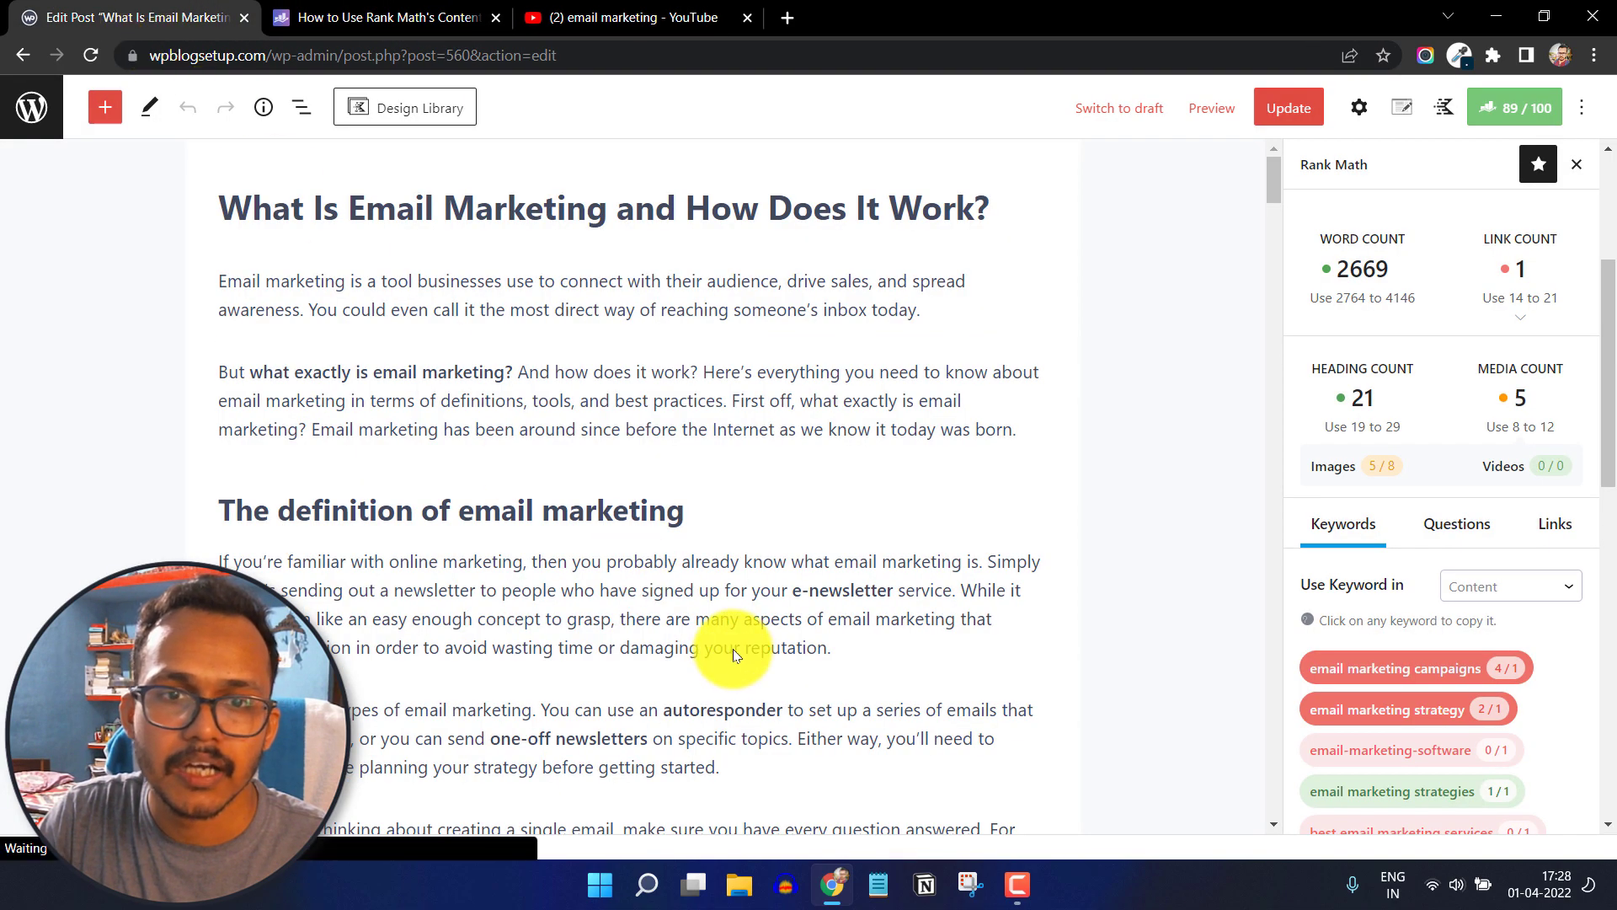
Embed the copied YouTube video in a YouTube block above the tools heading.
{"action": "scroll", "coordinate": [628, 579], "scroll_direction": "down", "scroll_amount": 5}
{"action": "scroll", "coordinate": [586, 589], "scroll_direction": "down", "scroll_amount": 2}
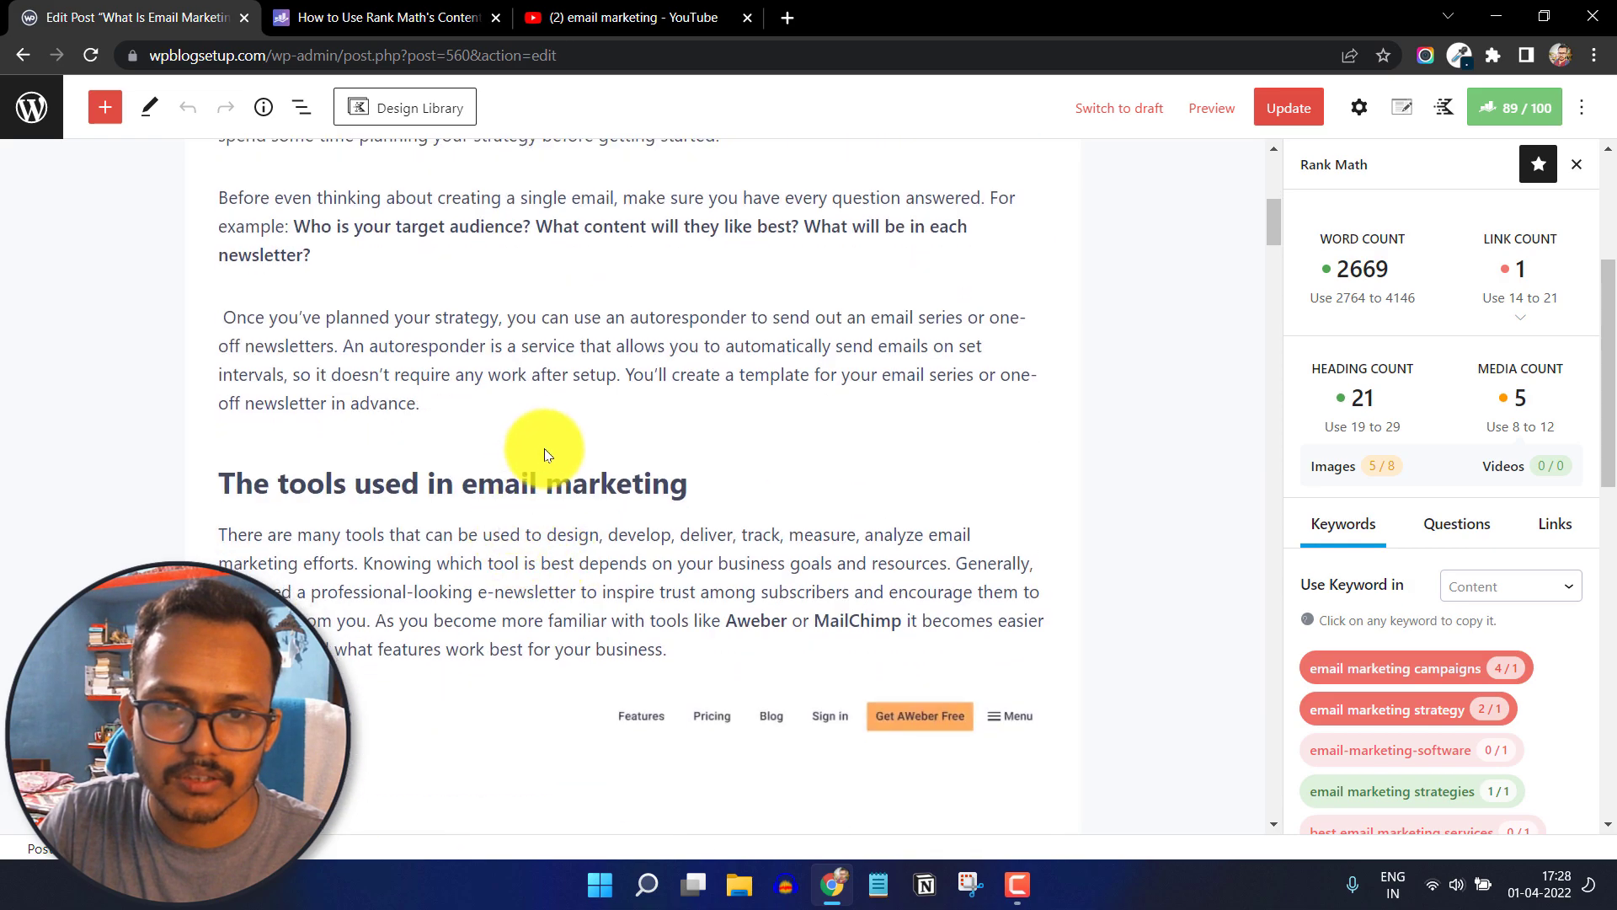
{"action": "left_click", "coordinate": [632, 438]}
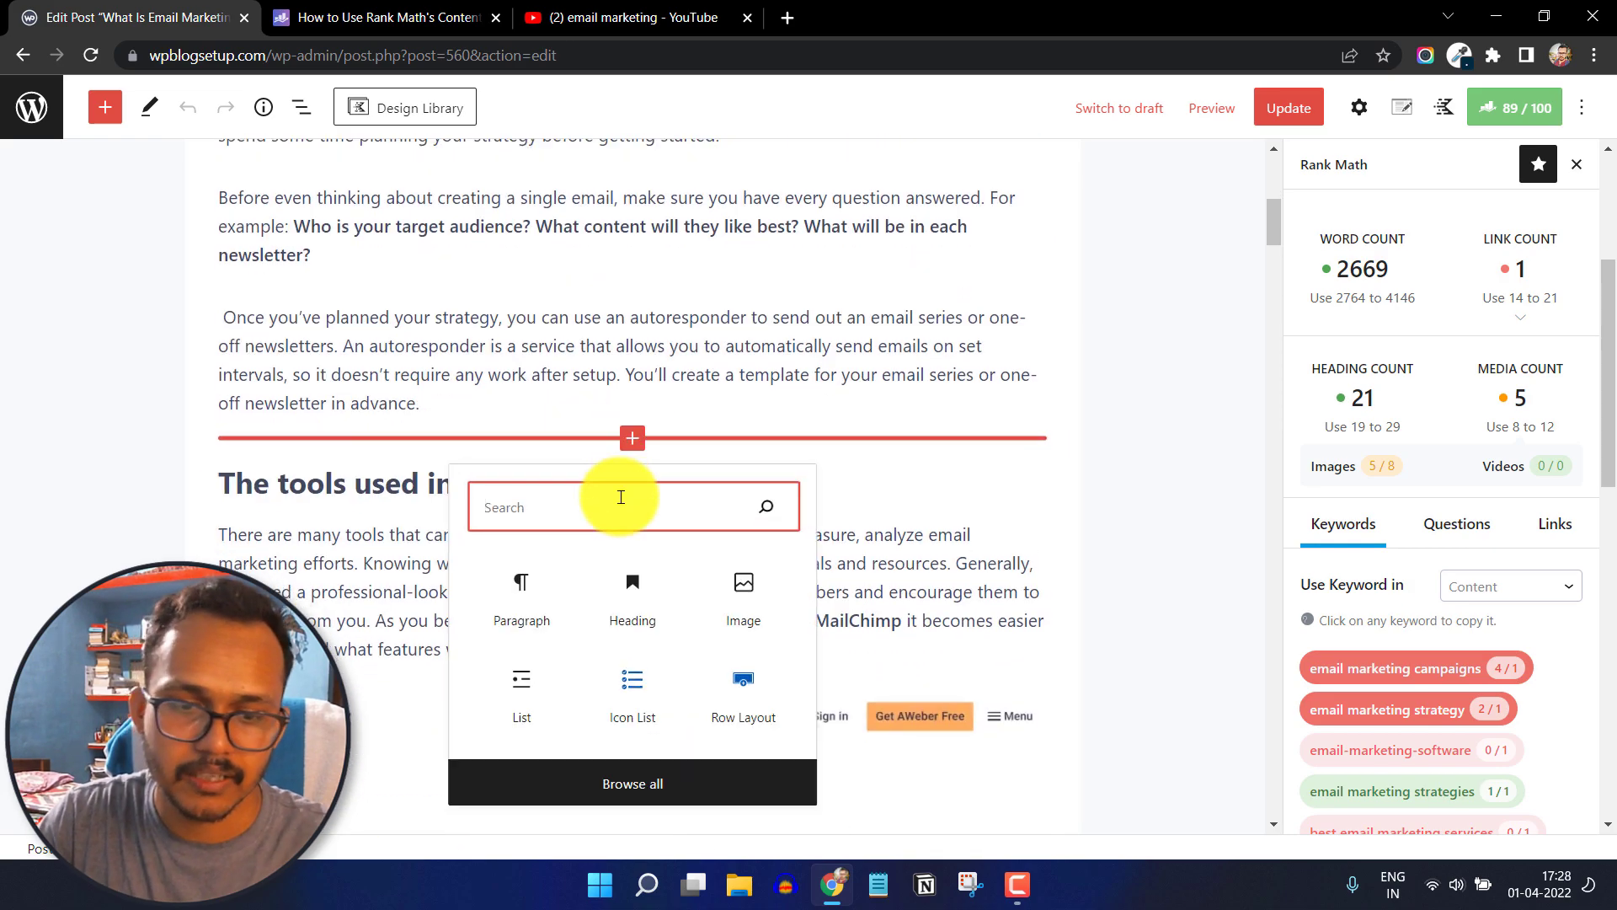
{"action": "type", "text": "youtube"}
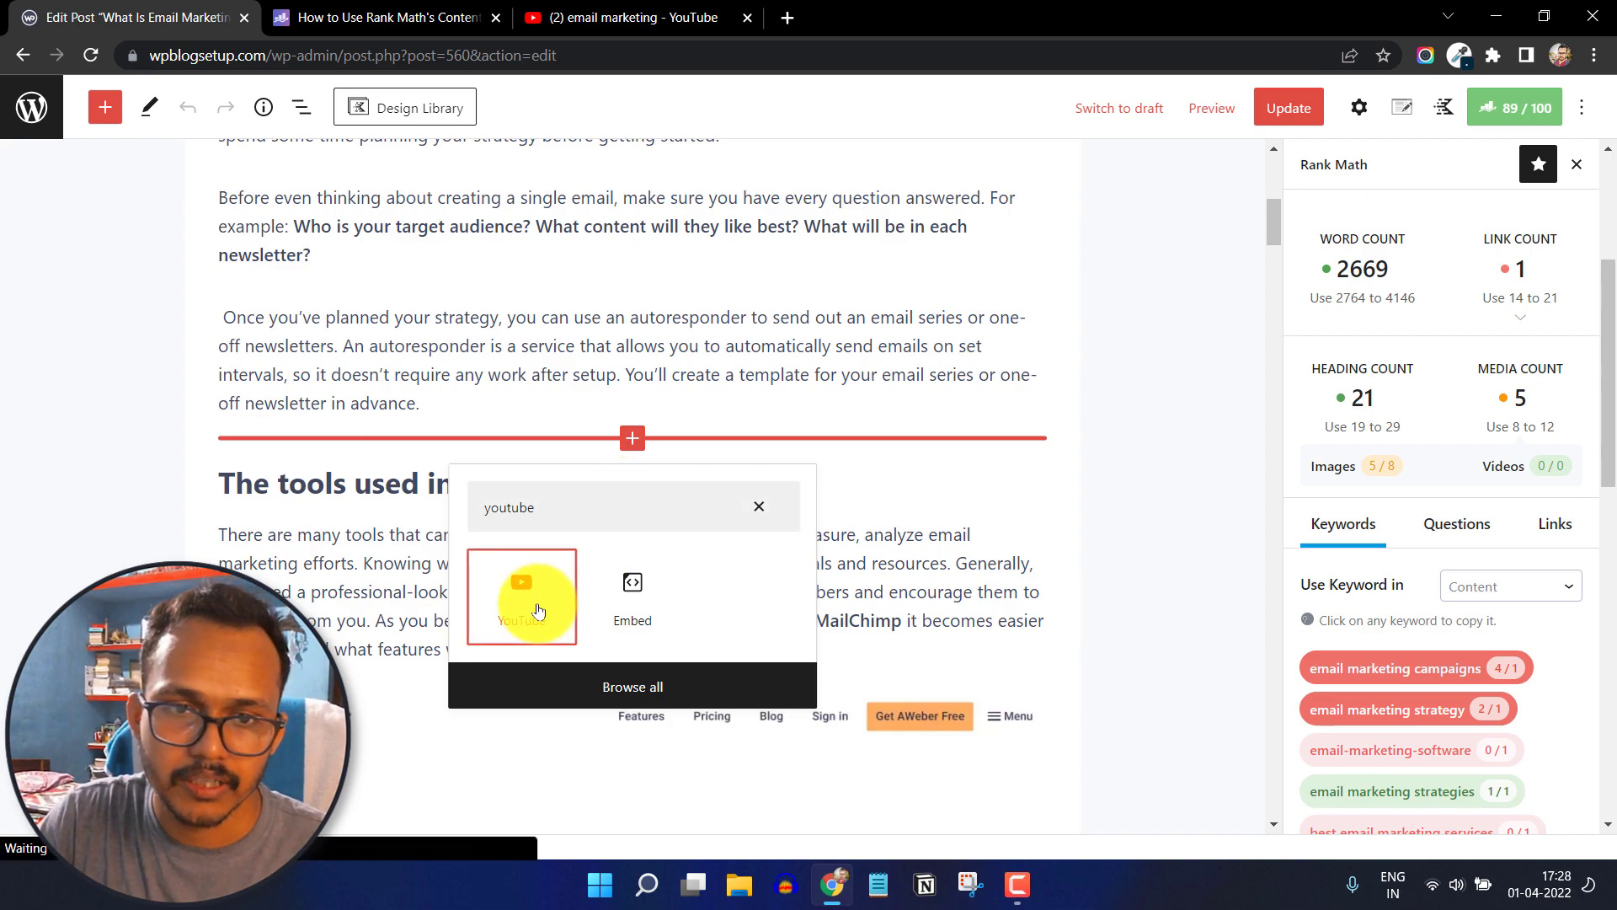
{"action": "left_click", "coordinate": [531, 600]}
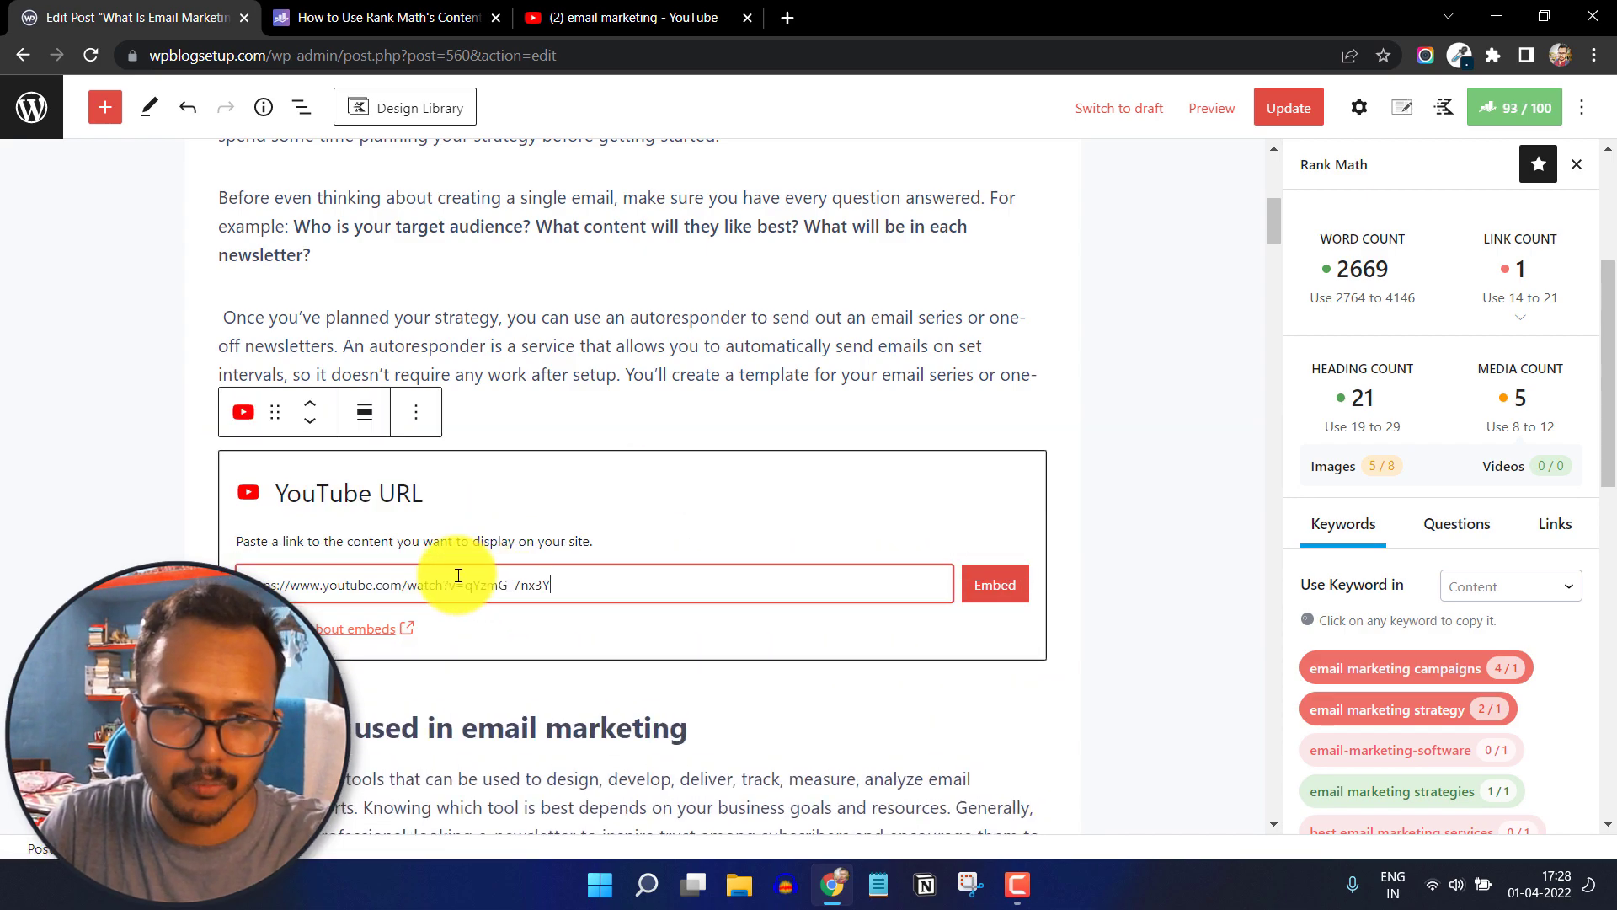
{"action": "left_click", "coordinate": [994, 586]}
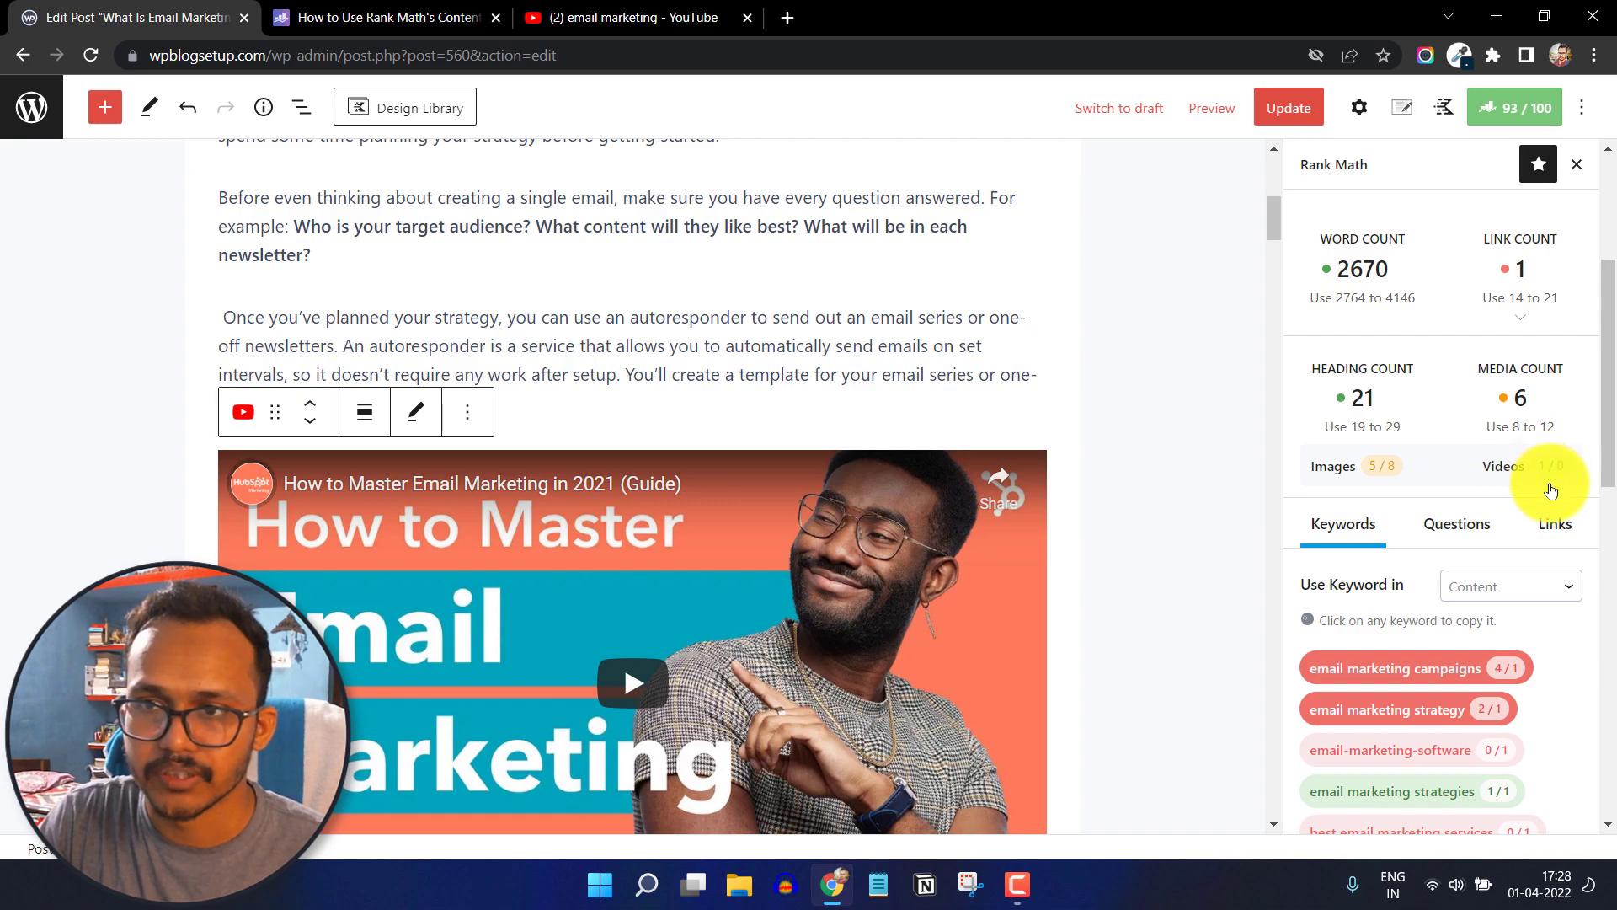
{"action": "scroll", "coordinate": [1549, 480], "scroll_direction": "up", "scroll_amount": 3}
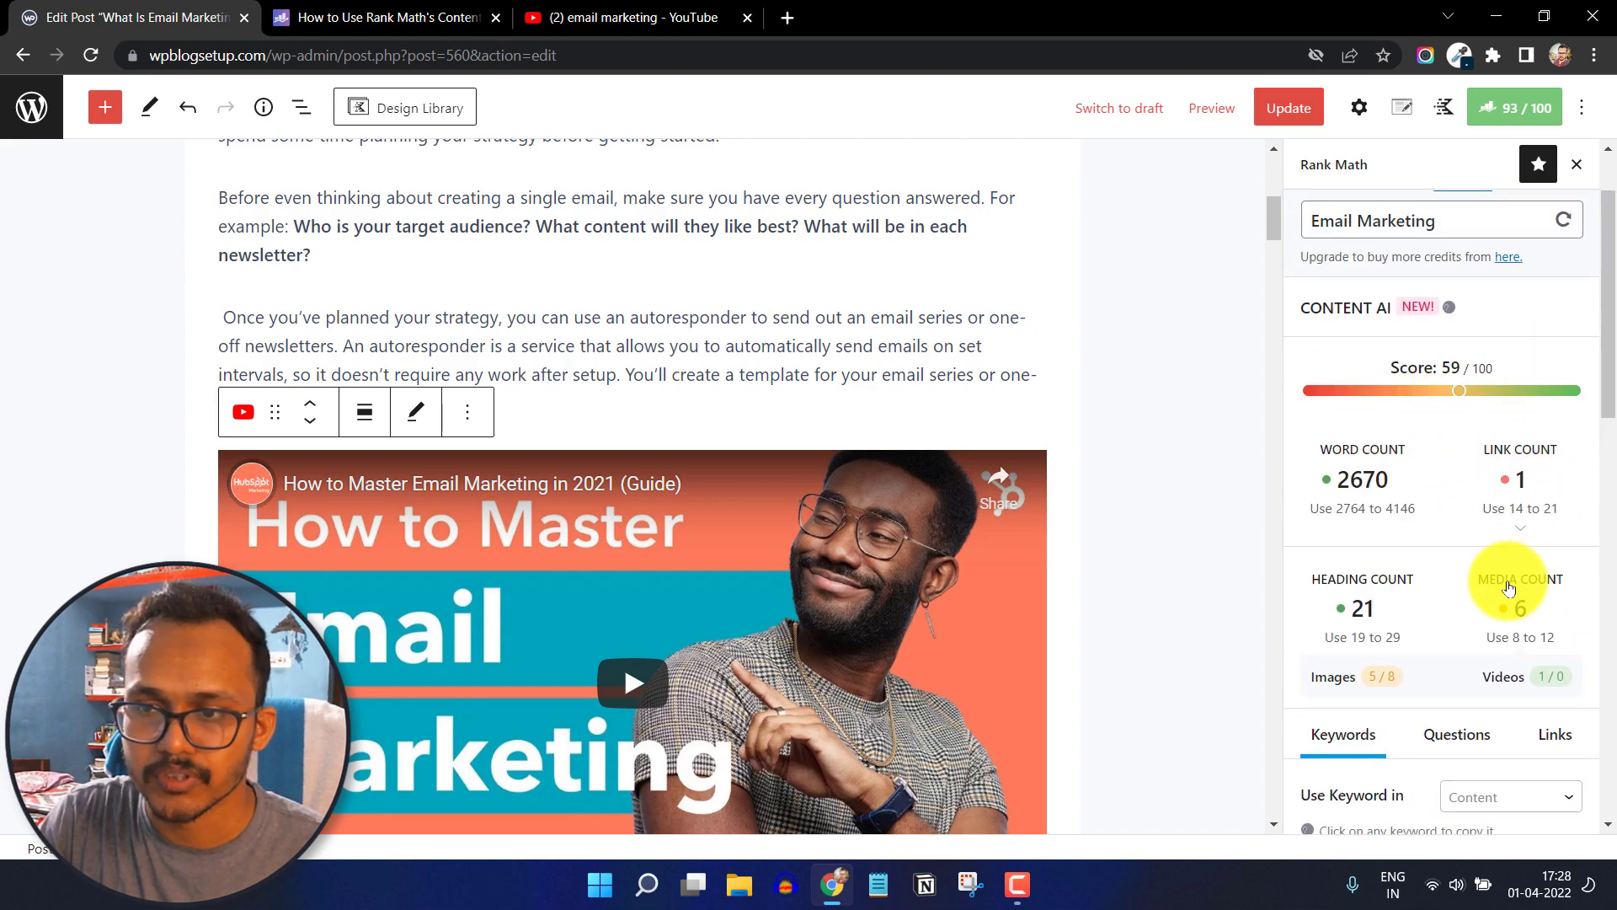
{"action": "scroll", "coordinate": [1473, 559], "scroll_direction": "down", "scroll_amount": 3}
{"action": "scroll", "coordinate": [1515, 462], "scroll_direction": "down", "scroll_amount": 2}
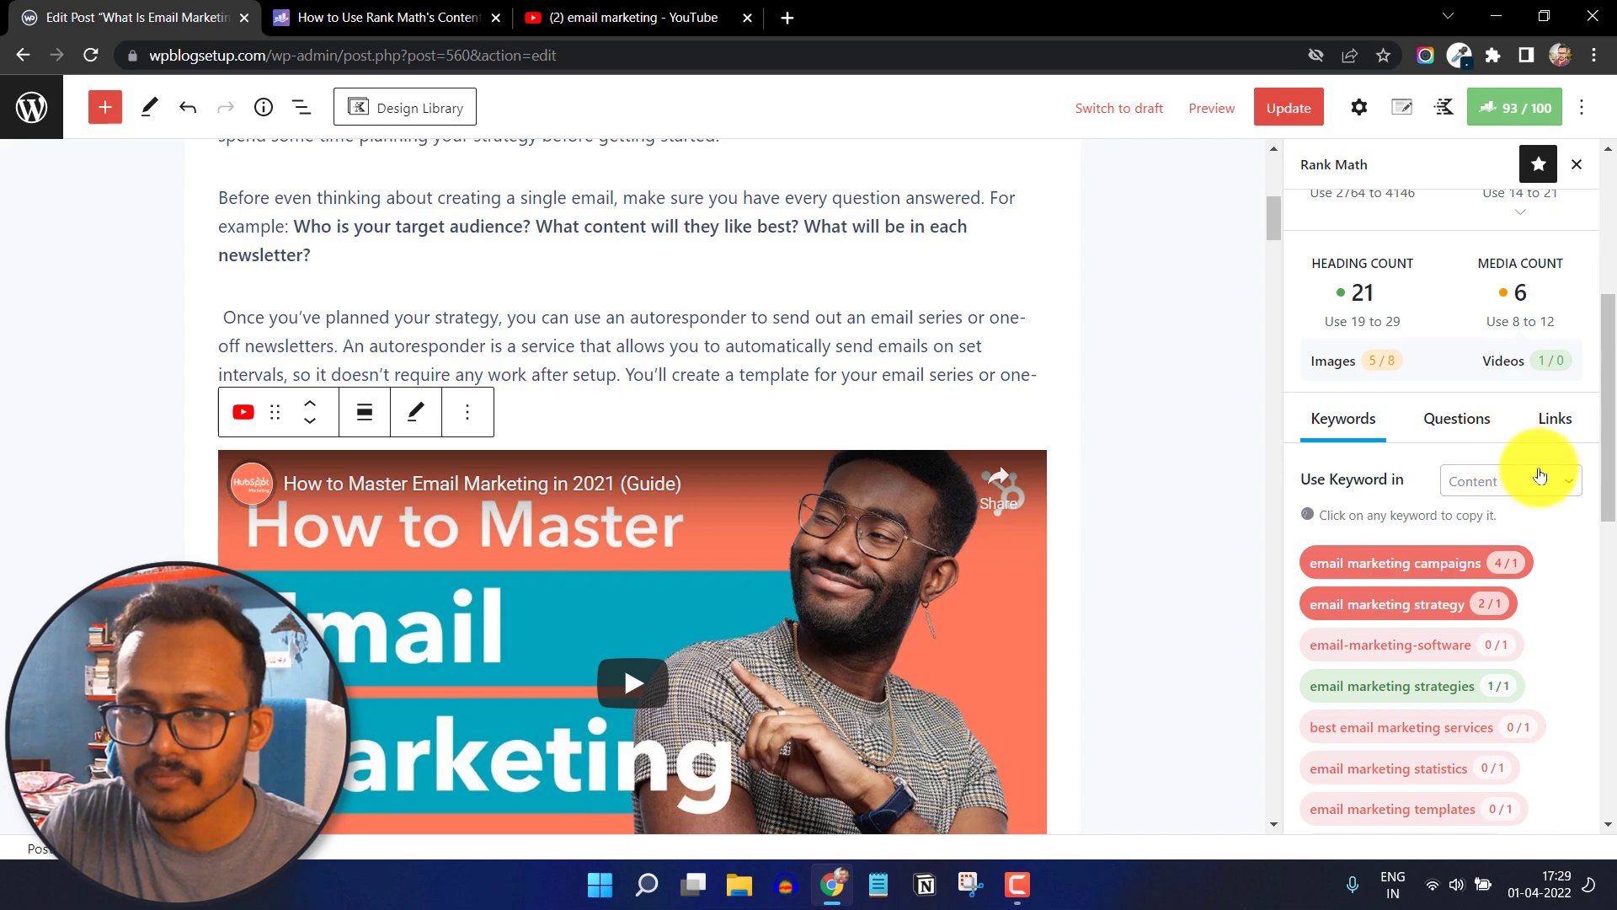
{"action": "scroll", "coordinate": [1555, 503], "scroll_direction": "down", "scroll_amount": 3}
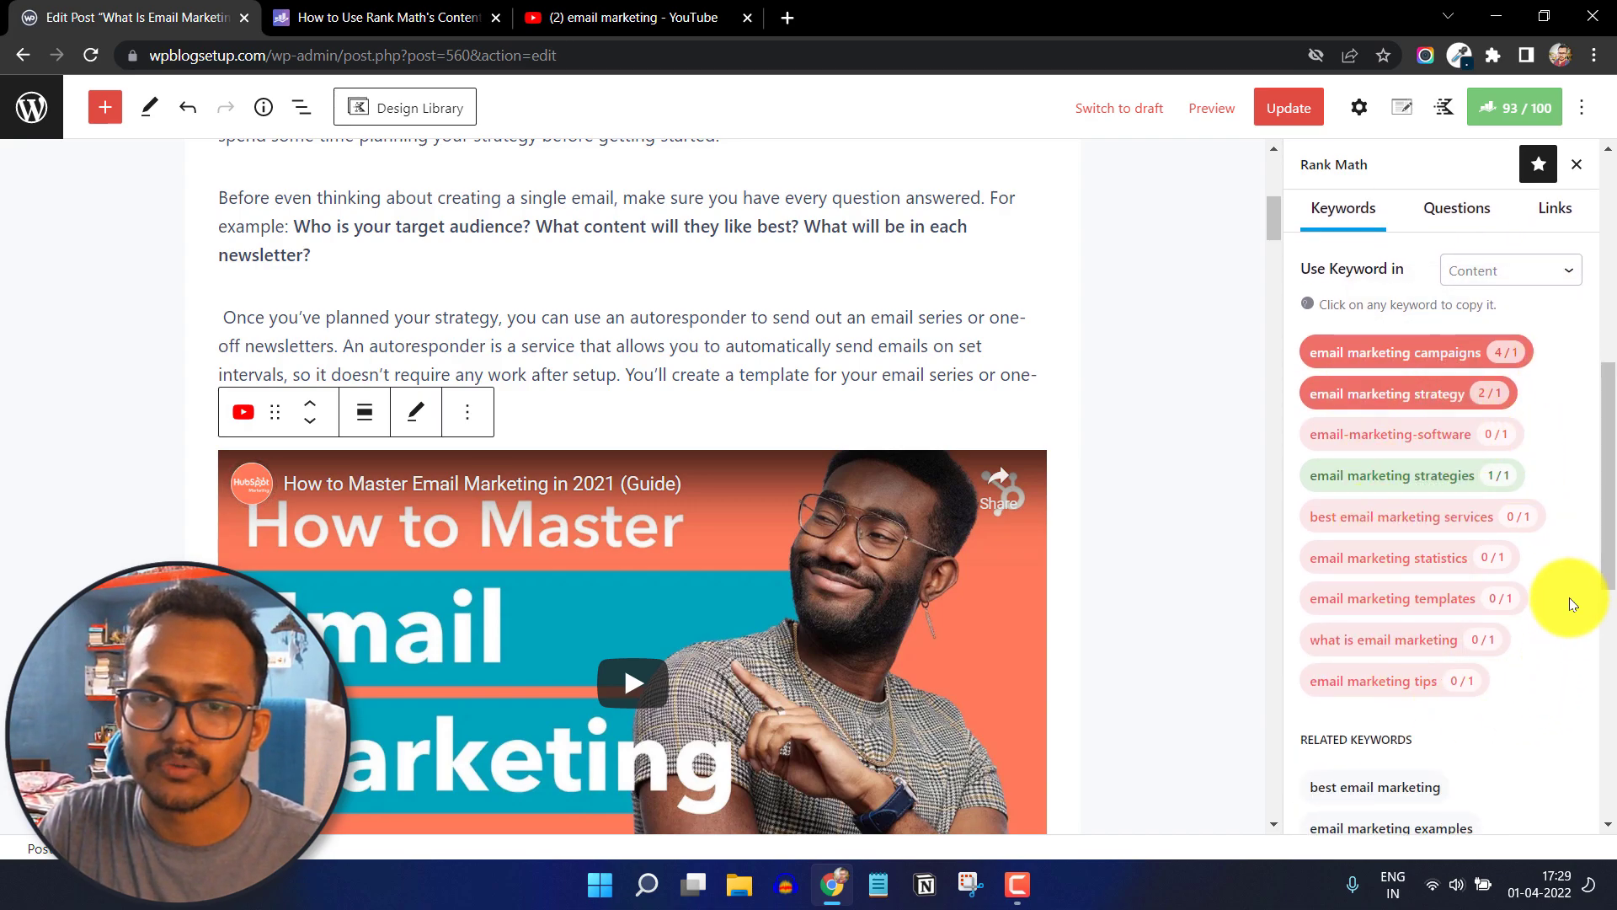
{"action": "mouse_move", "coordinate": [1383, 488]}
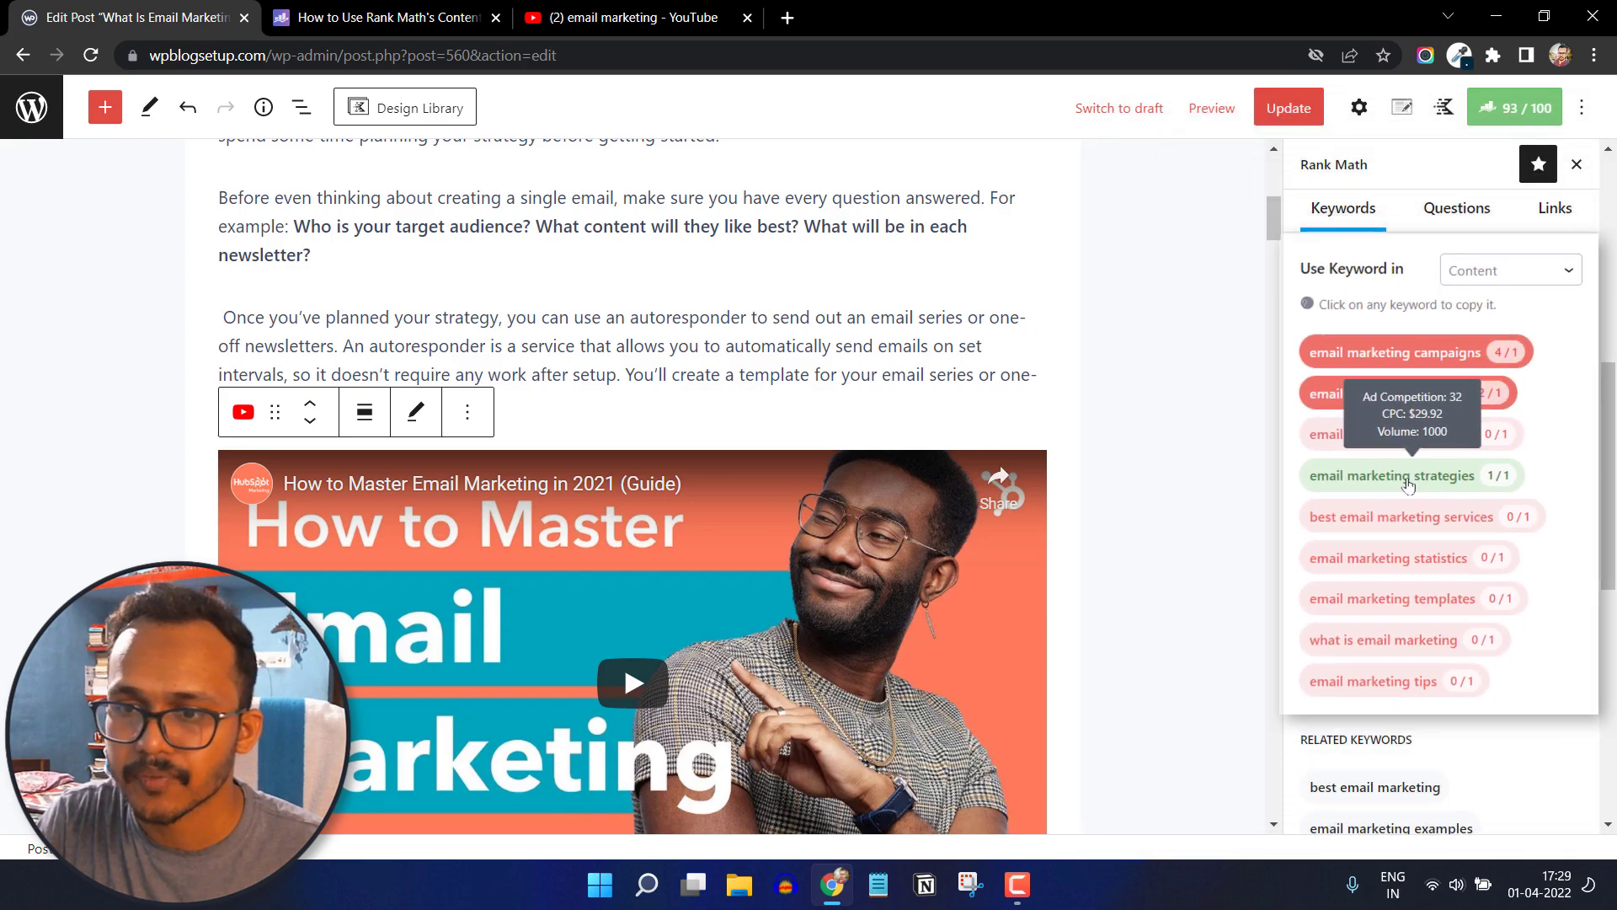
{"action": "left_click", "coordinate": [1394, 476]}
{"action": "left_click", "coordinate": [1381, 683]}
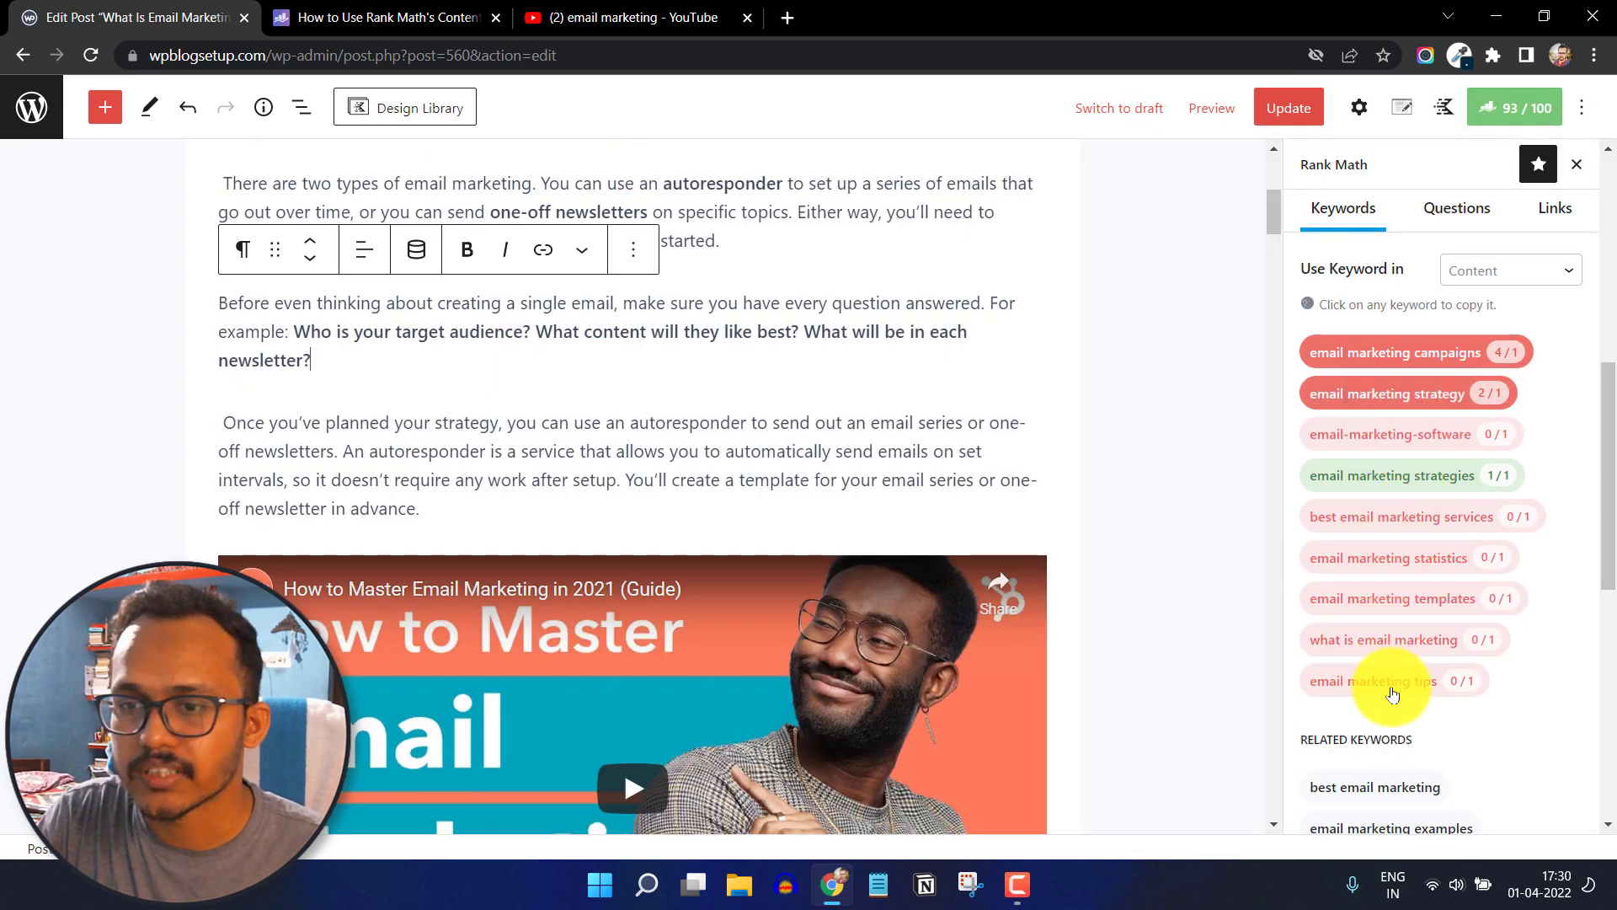
{"action": "mouse_move", "coordinate": [1353, 684]}
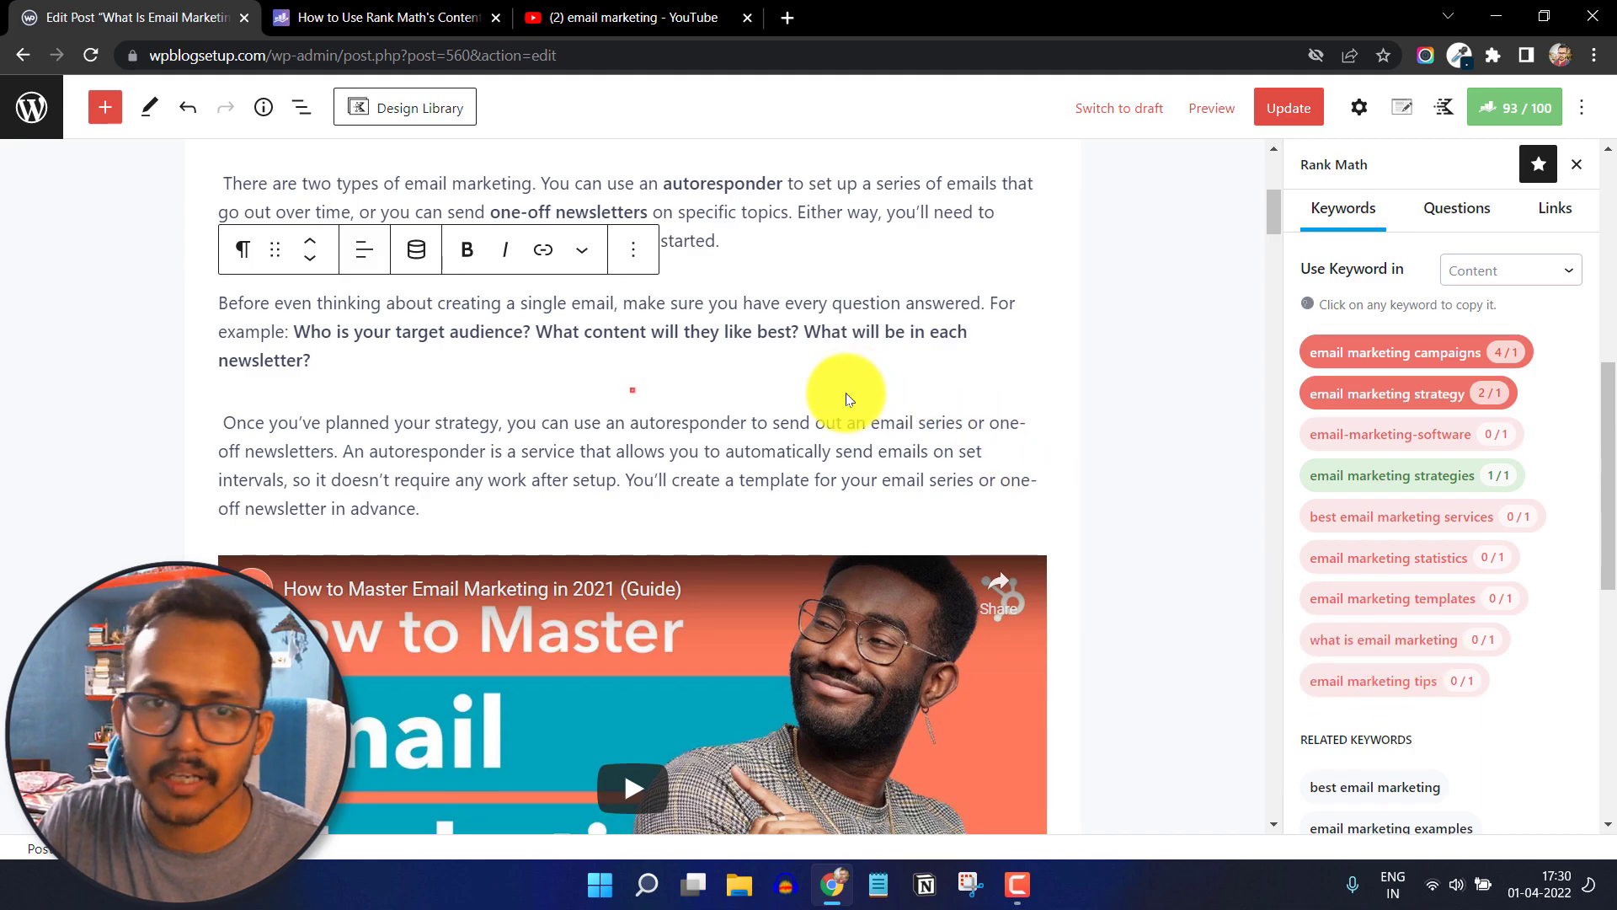
{"action": "scroll", "coordinate": [521, 548], "scroll_direction": "down", "scroll_amount": 9}
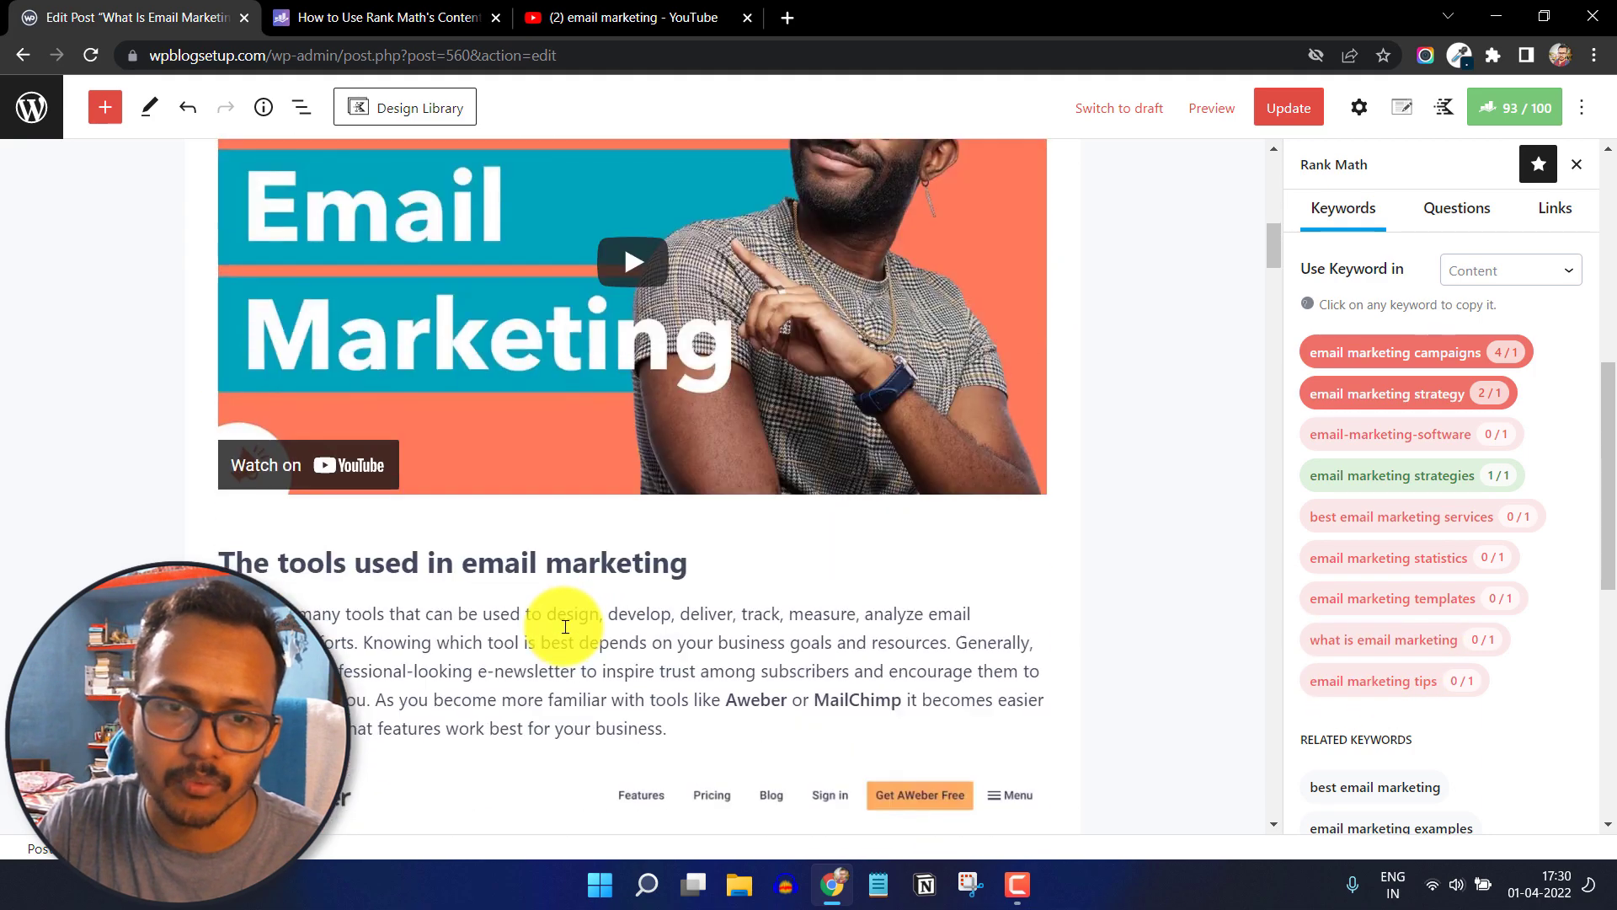
{"action": "scroll", "coordinate": [520, 515], "scroll_direction": "up", "scroll_amount": 10}
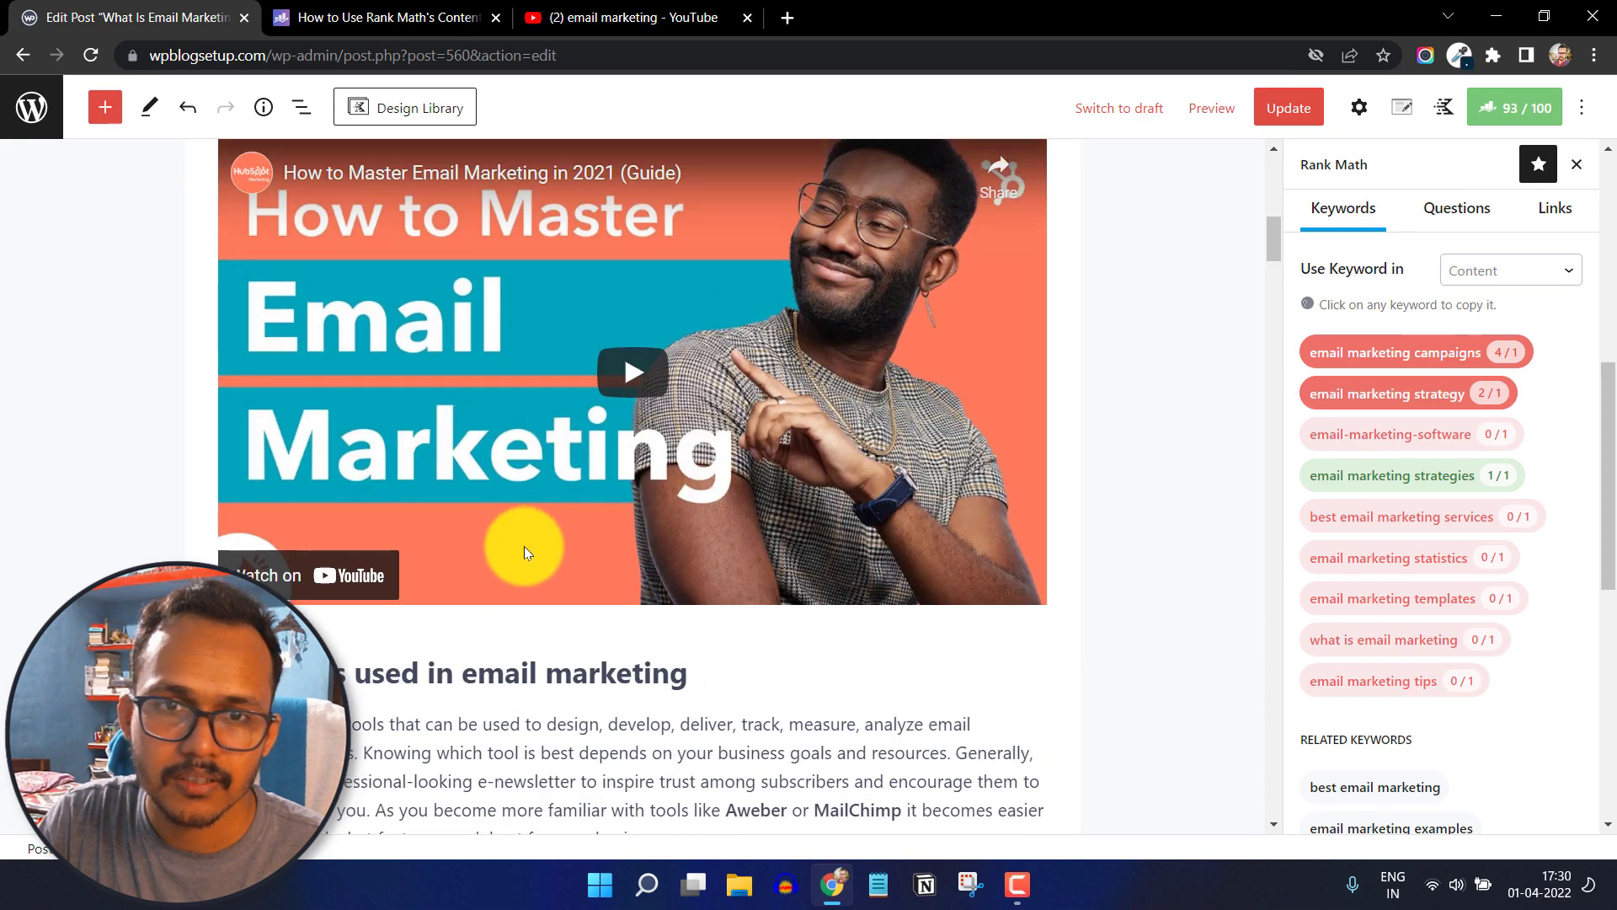
{"action": "scroll", "coordinate": [440, 506], "scroll_direction": "up", "scroll_amount": 5}
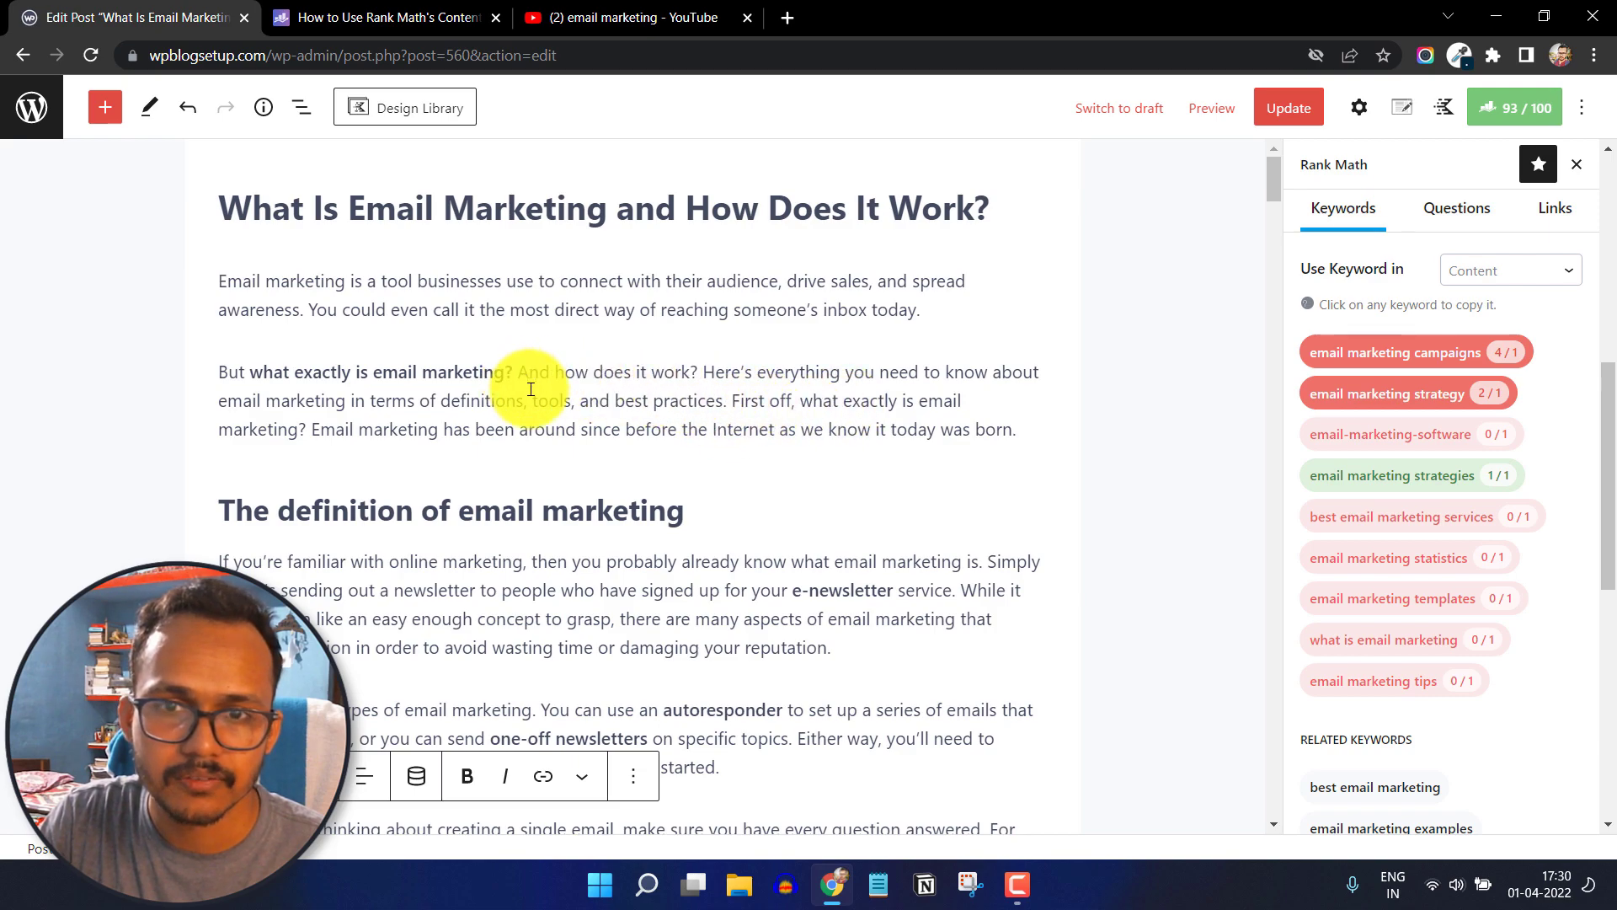
Add the paragraph 'let's check some email marketing tips in this article.' after the opening paragraph.
{"action": "left_click", "coordinate": [1034, 428]}
{"action": "key", "text": "Return"}
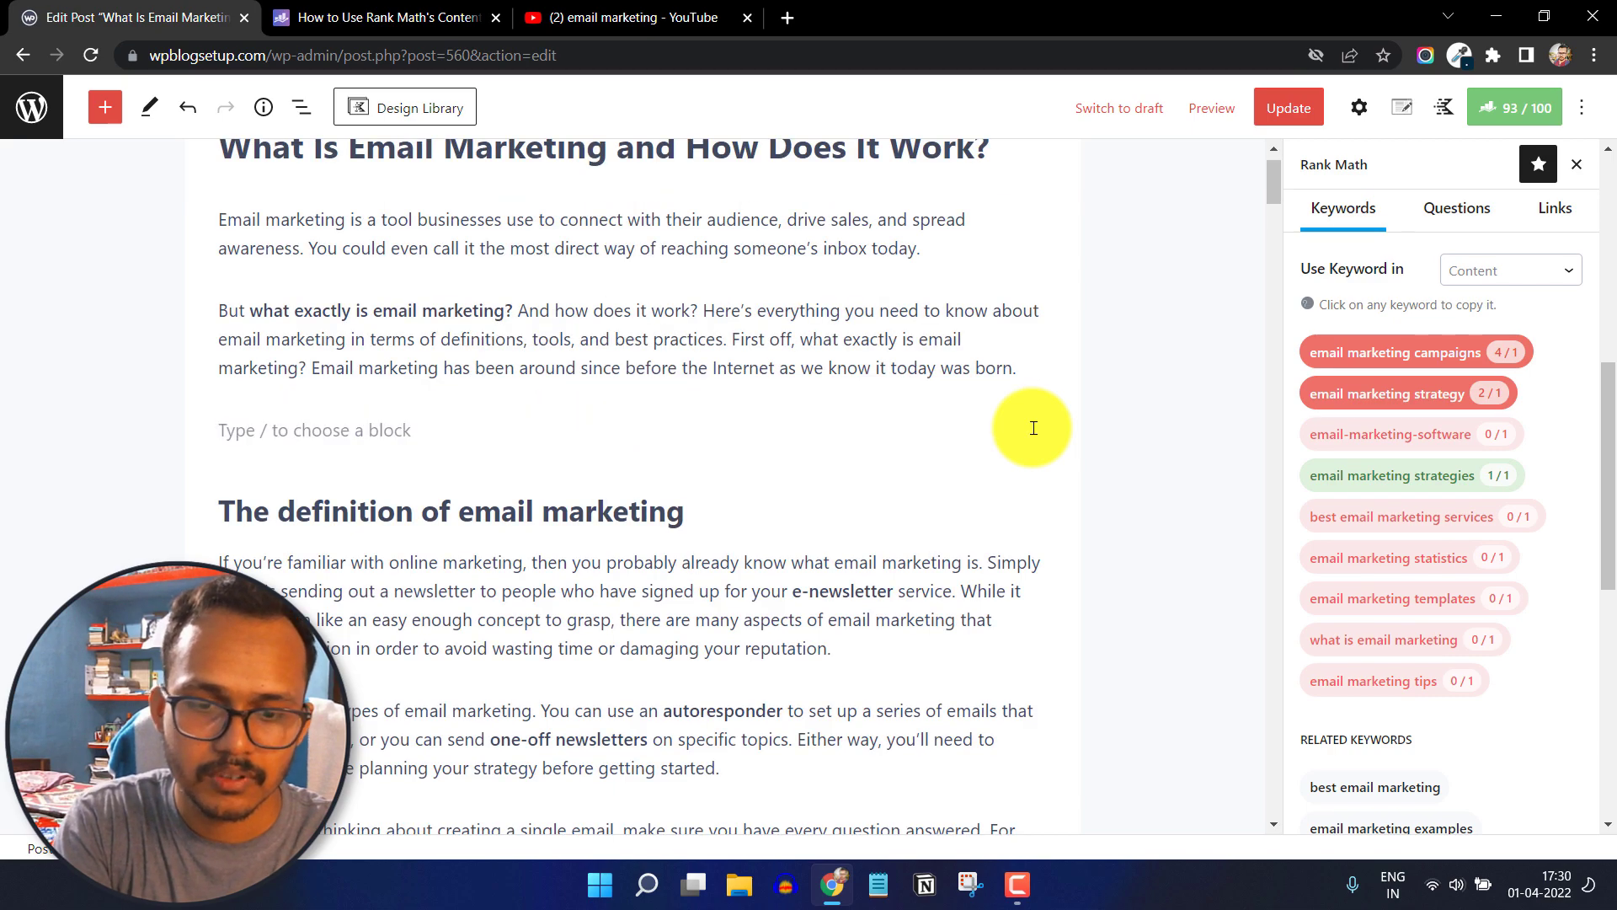
{"action": "type", "text": "let's che"}
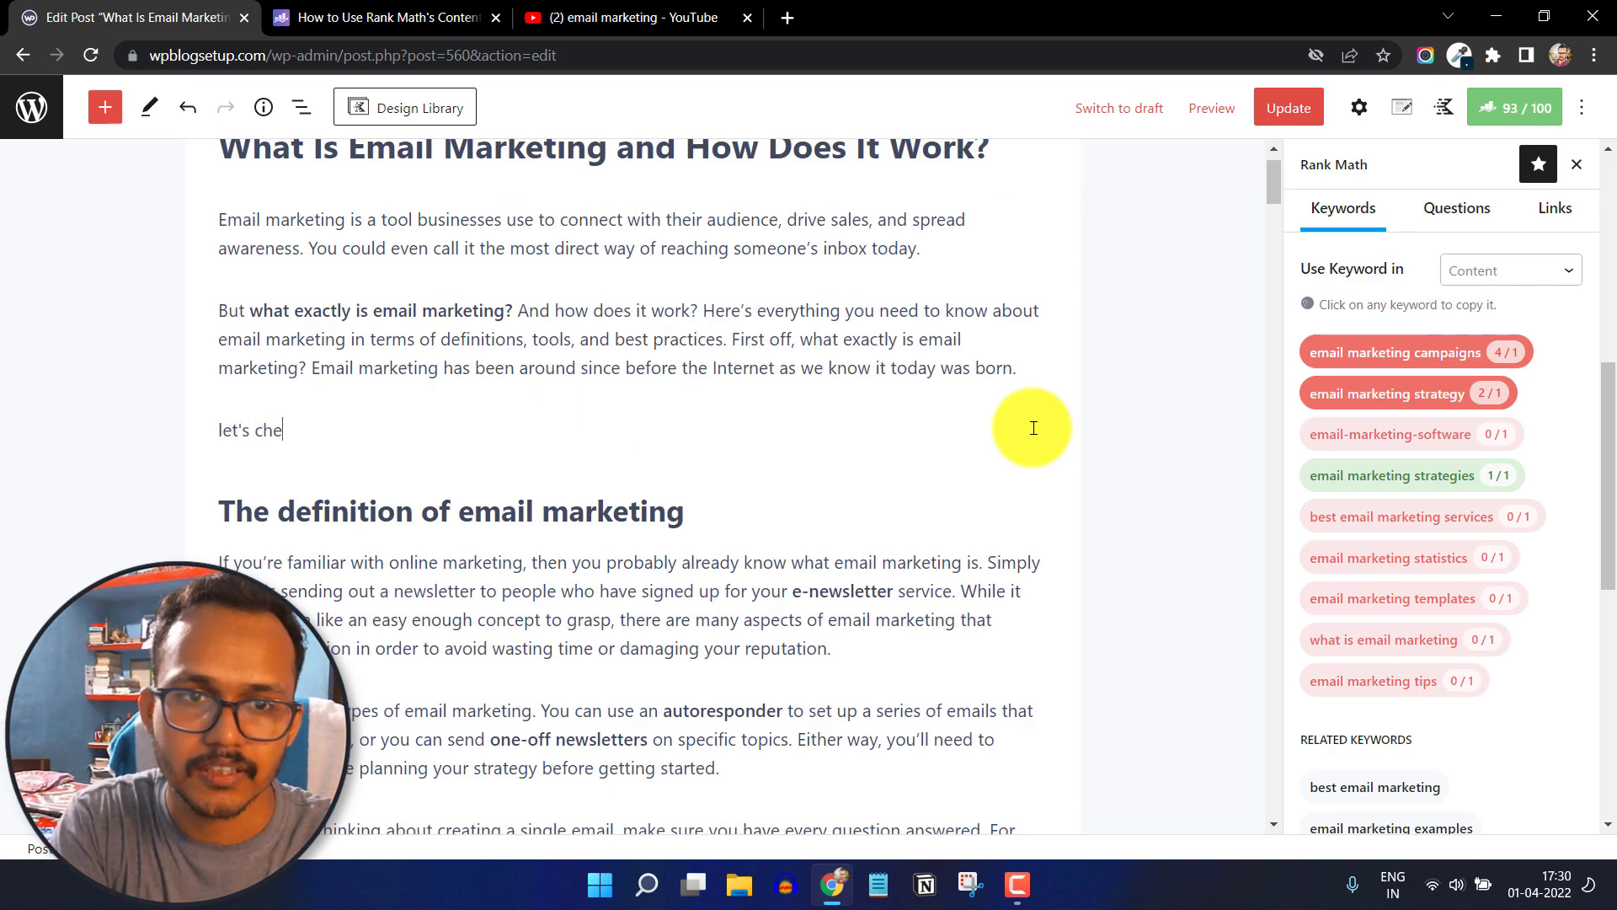
{"action": "type", "text": "ck some"}
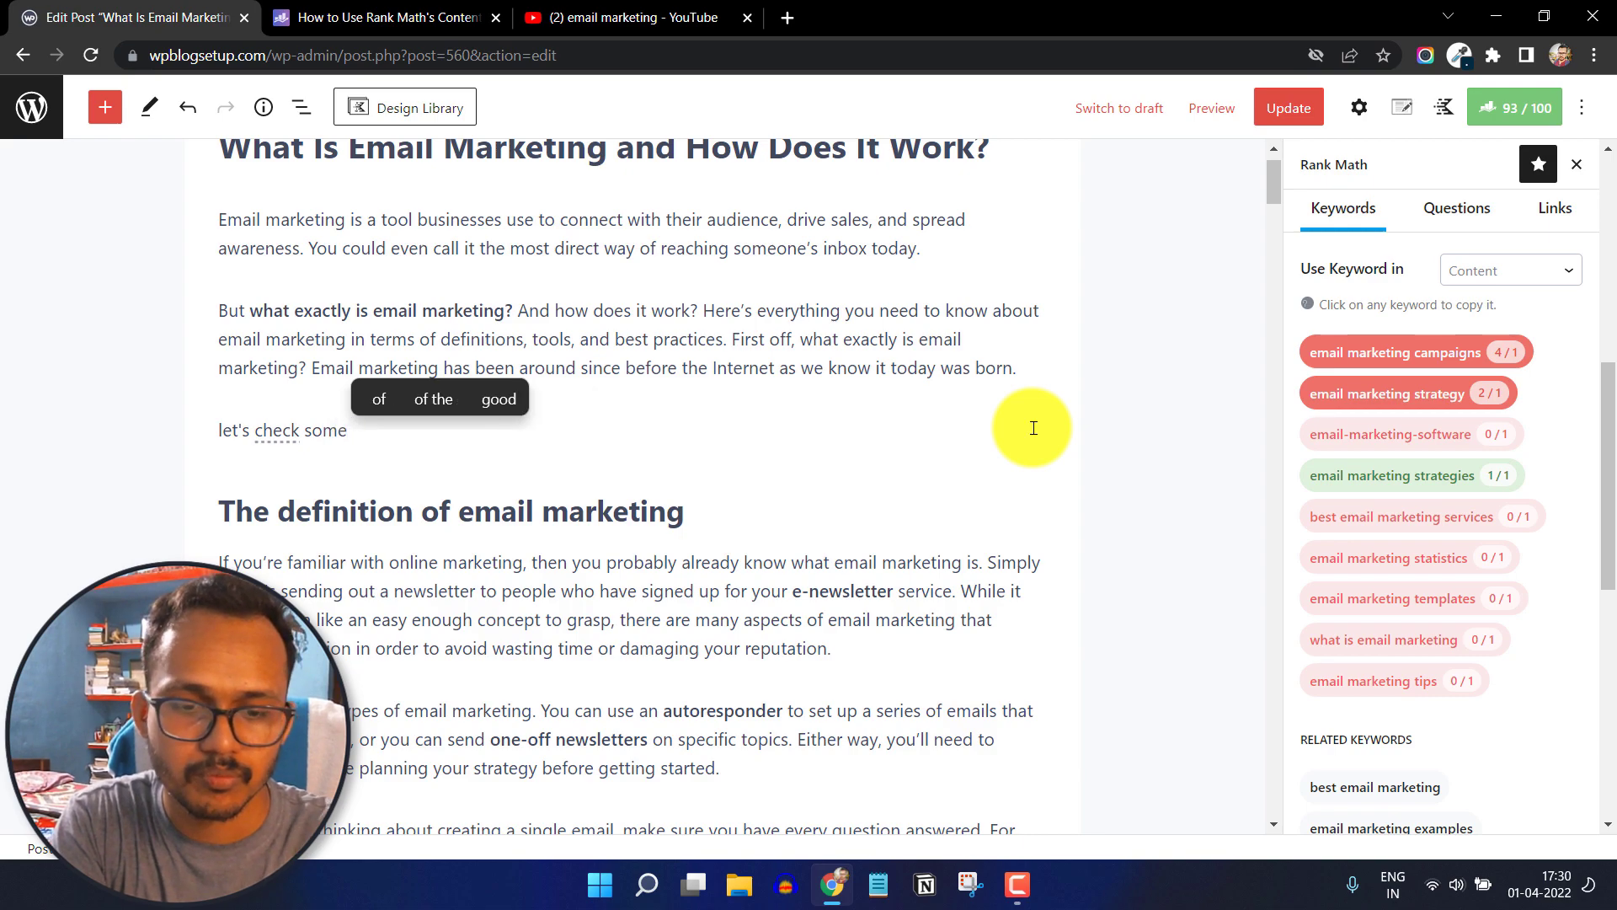
{"action": "type", "text": "email marketing tips"}
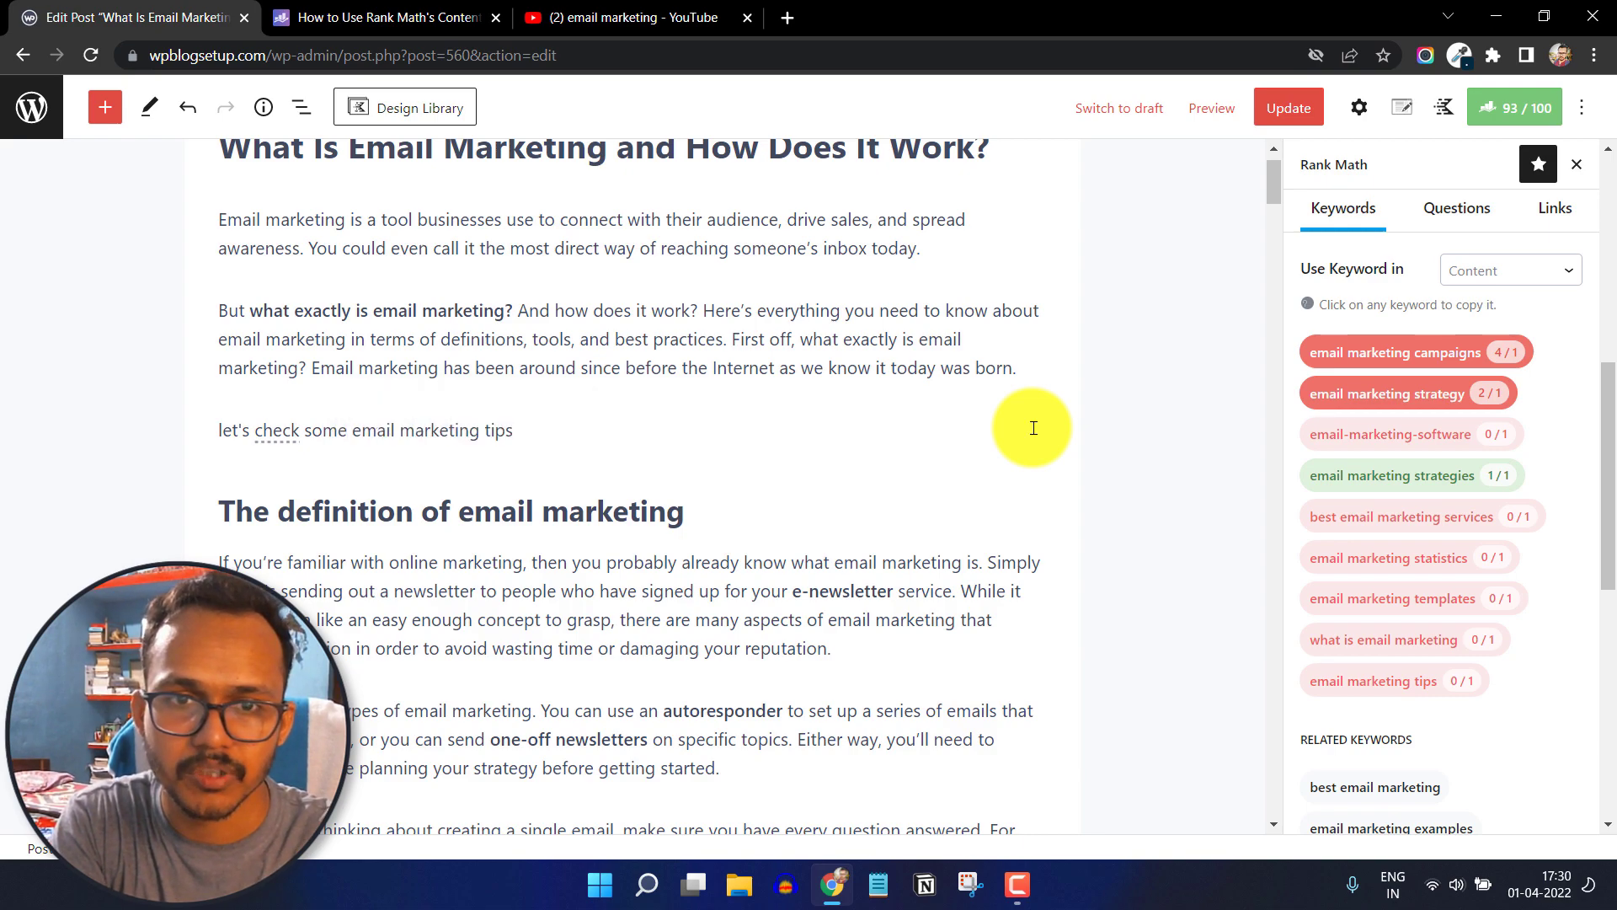
{"action": "type", "text": "in thi"}
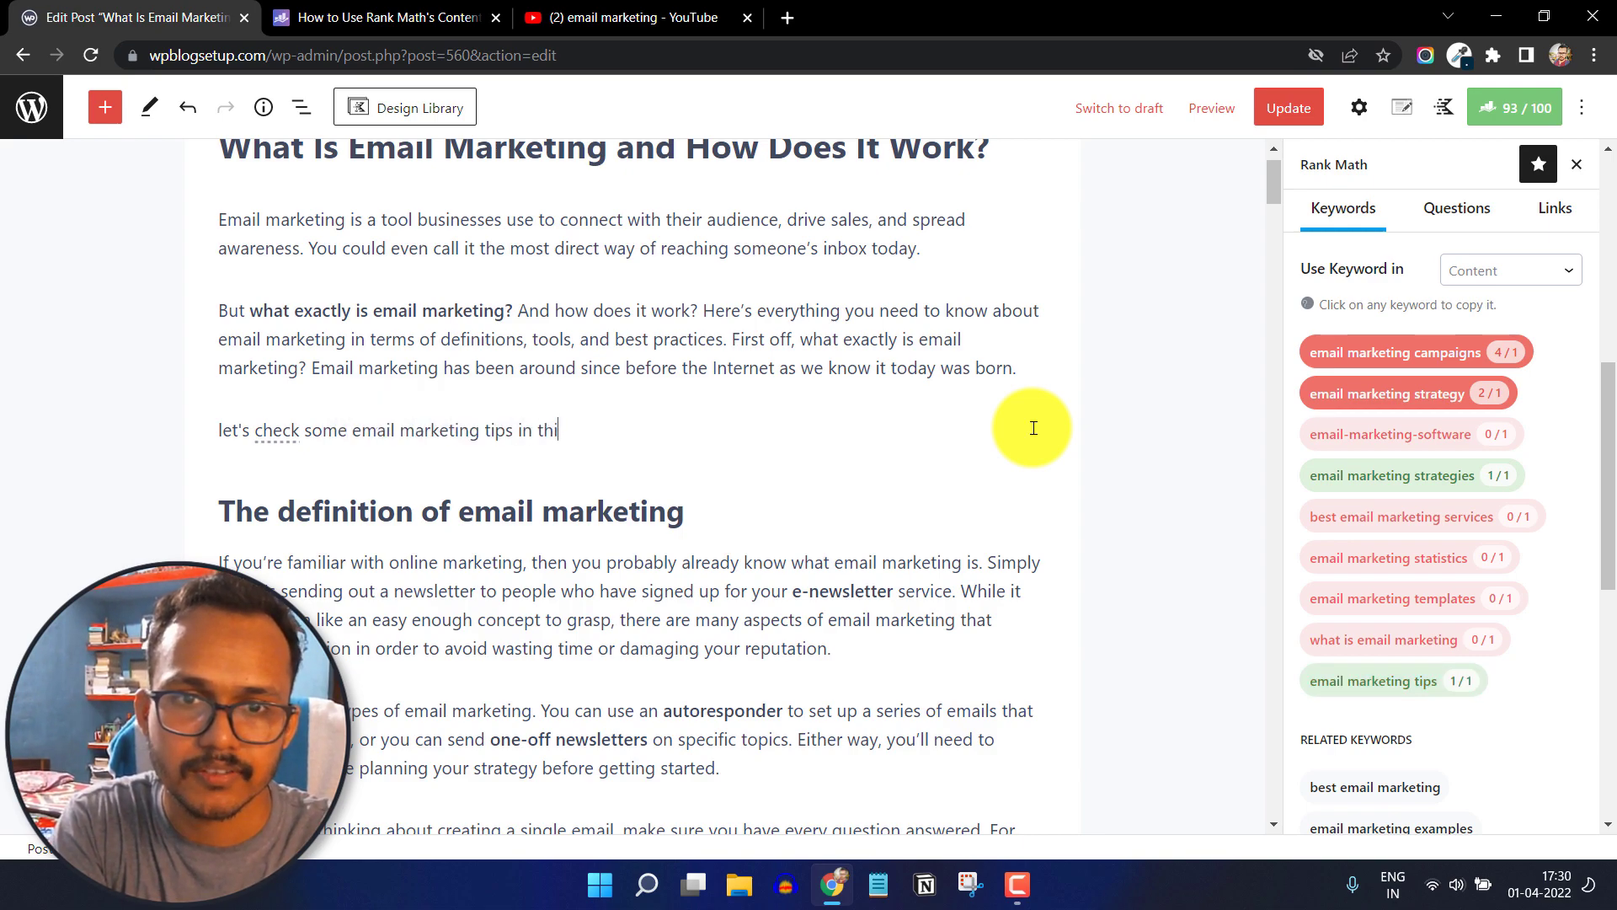
{"action": "type", "text": "s article."}
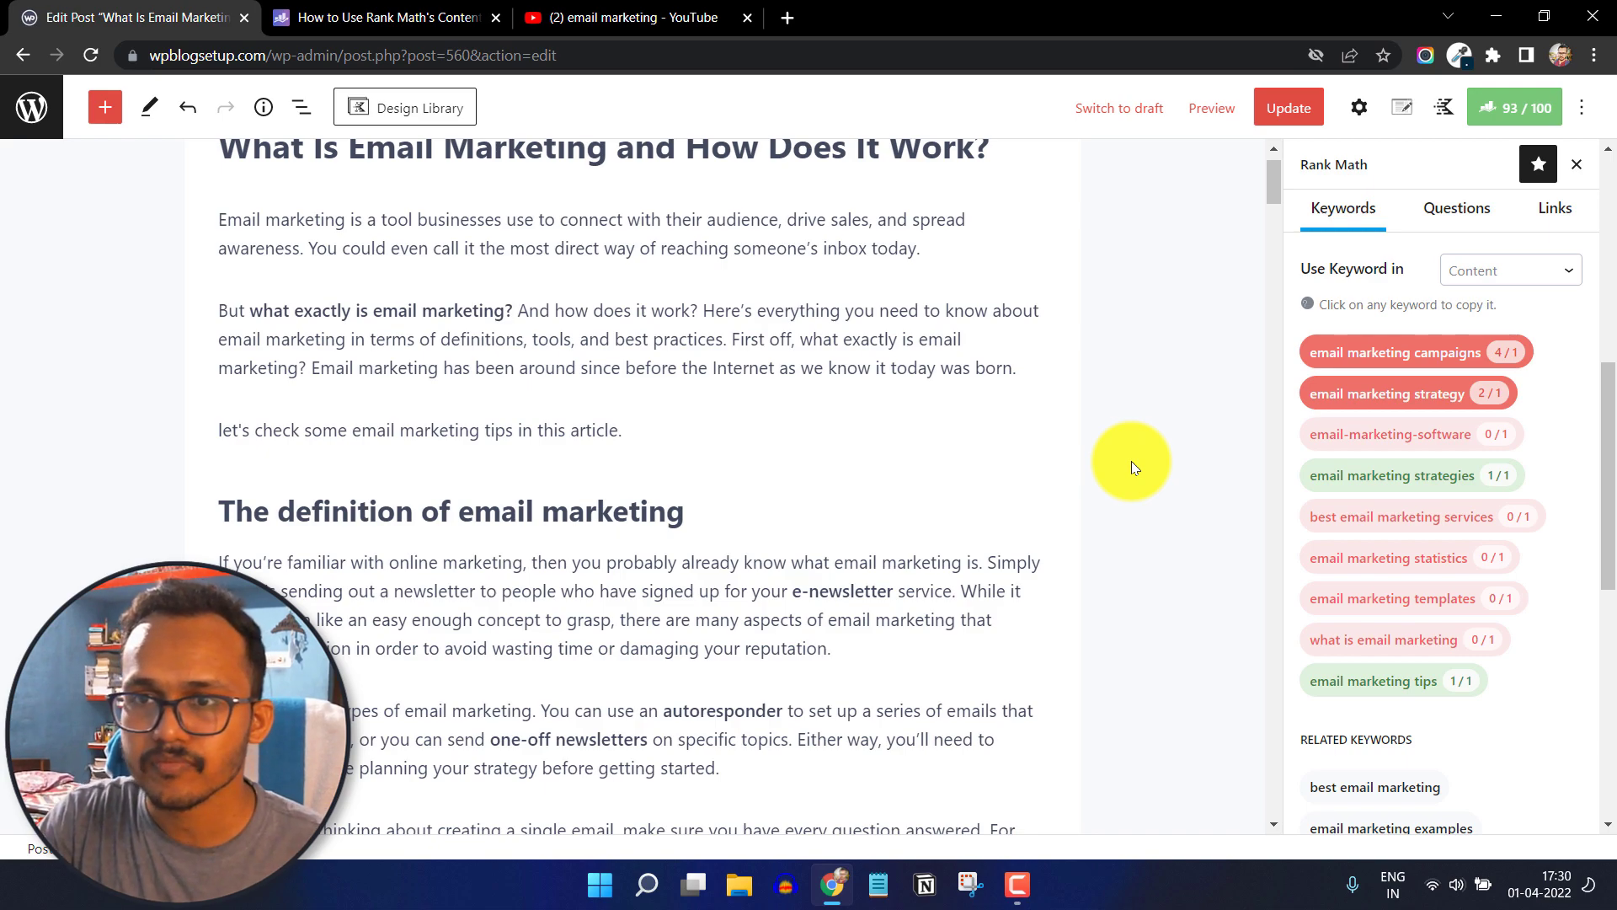
{"action": "left_click", "coordinate": [1474, 271]}
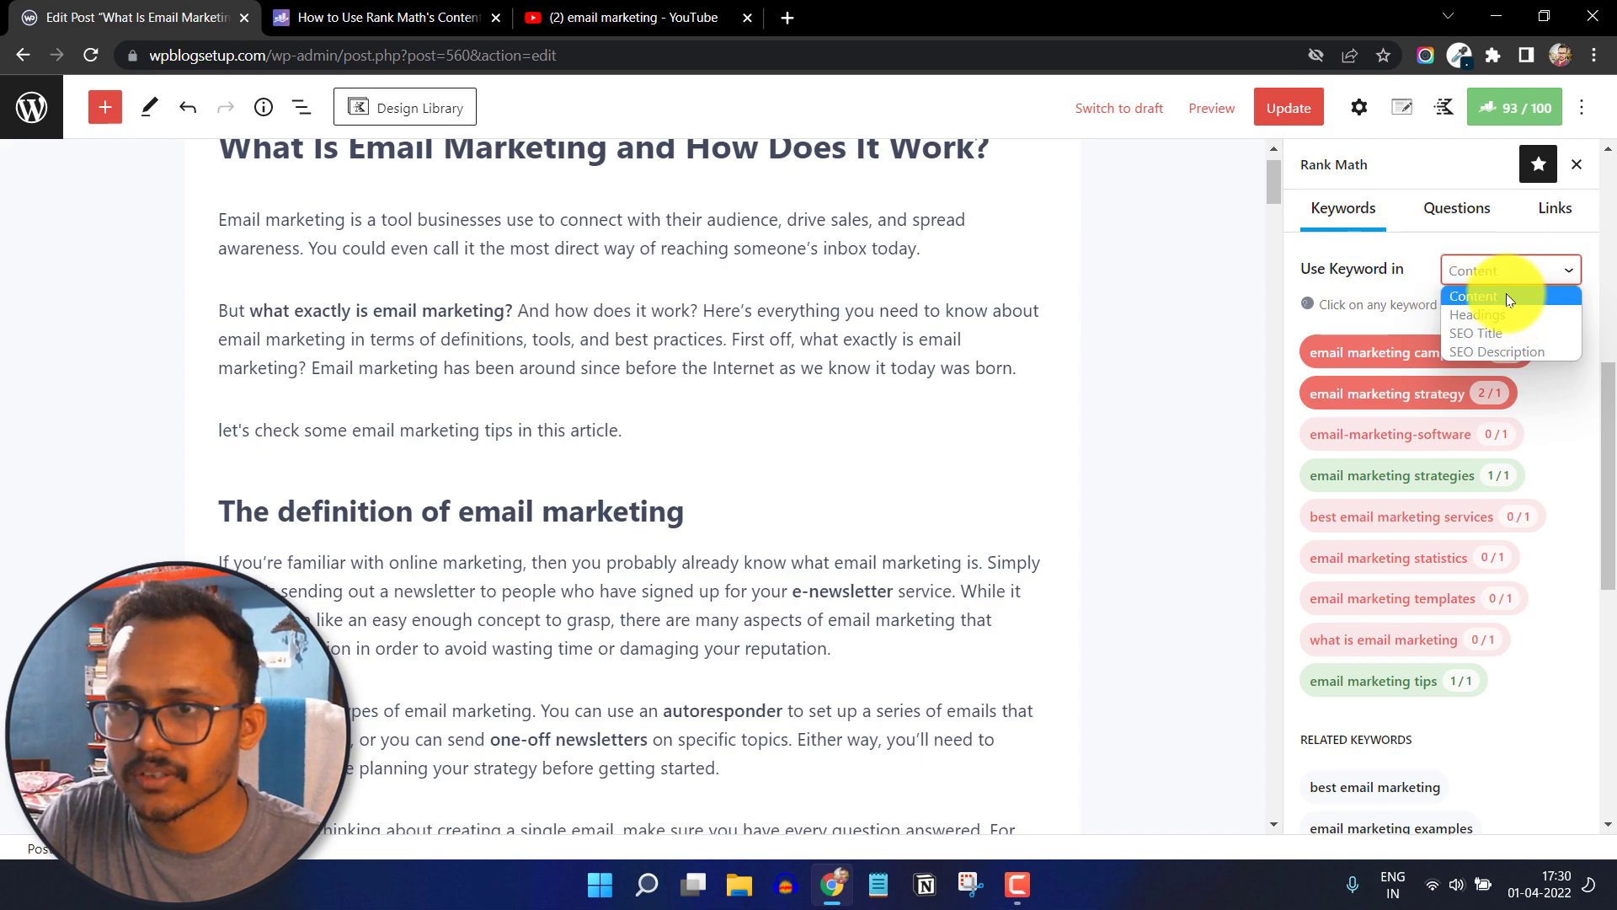
Review the keyword suggestions for Headings, then close the Rank Math sidebar.
{"action": "left_click", "coordinate": [1497, 316]}
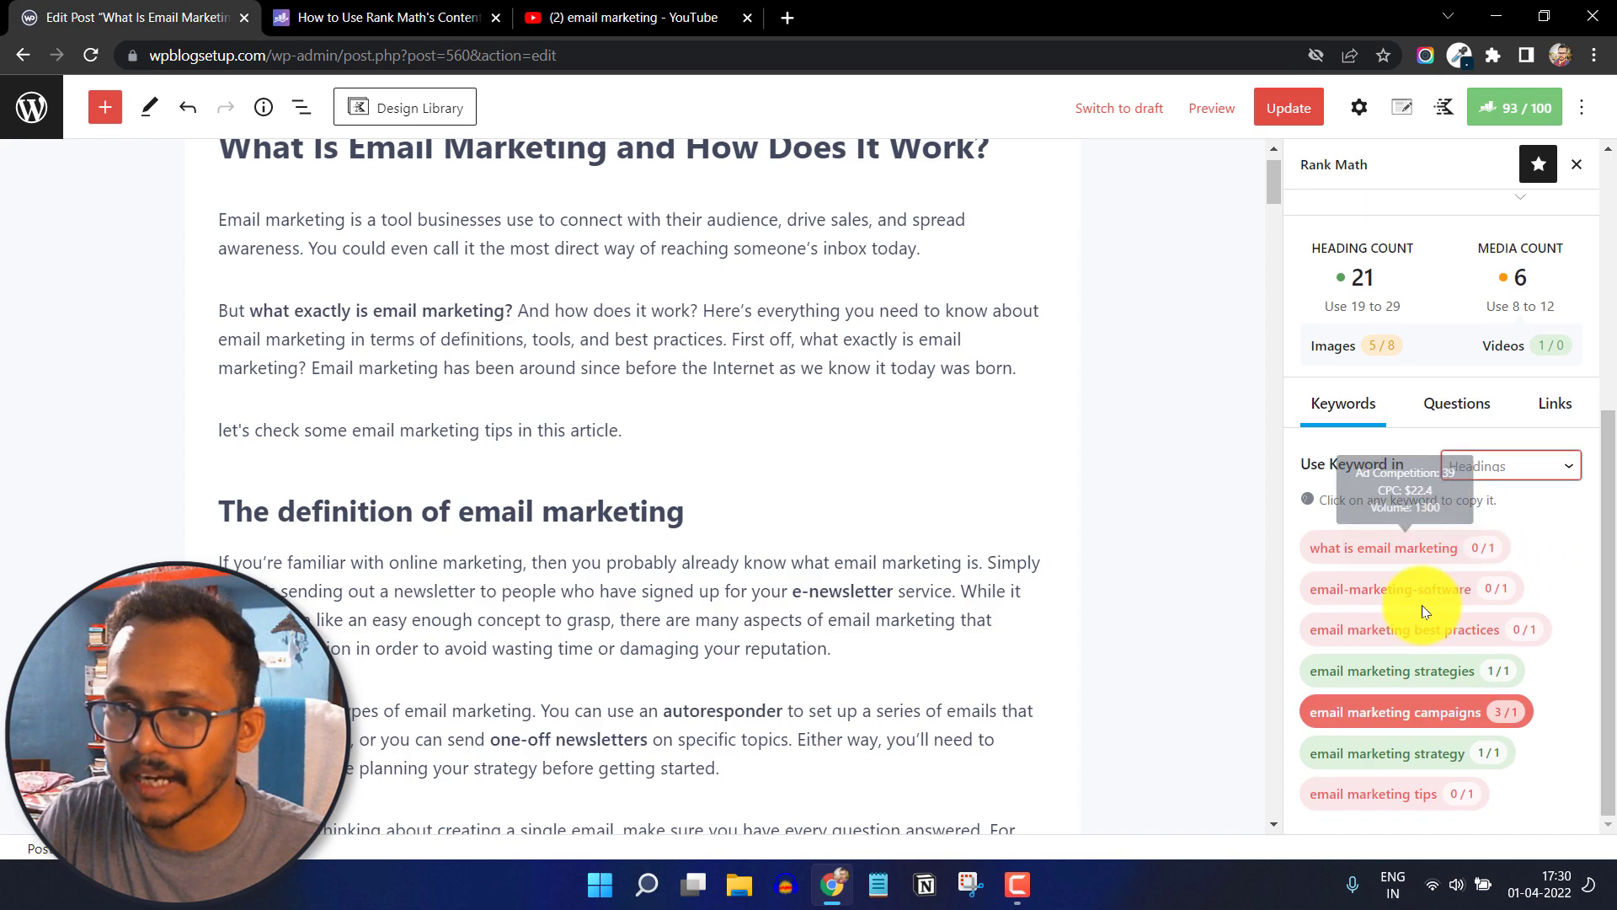
{"action": "left_click", "coordinate": [1534, 474]}
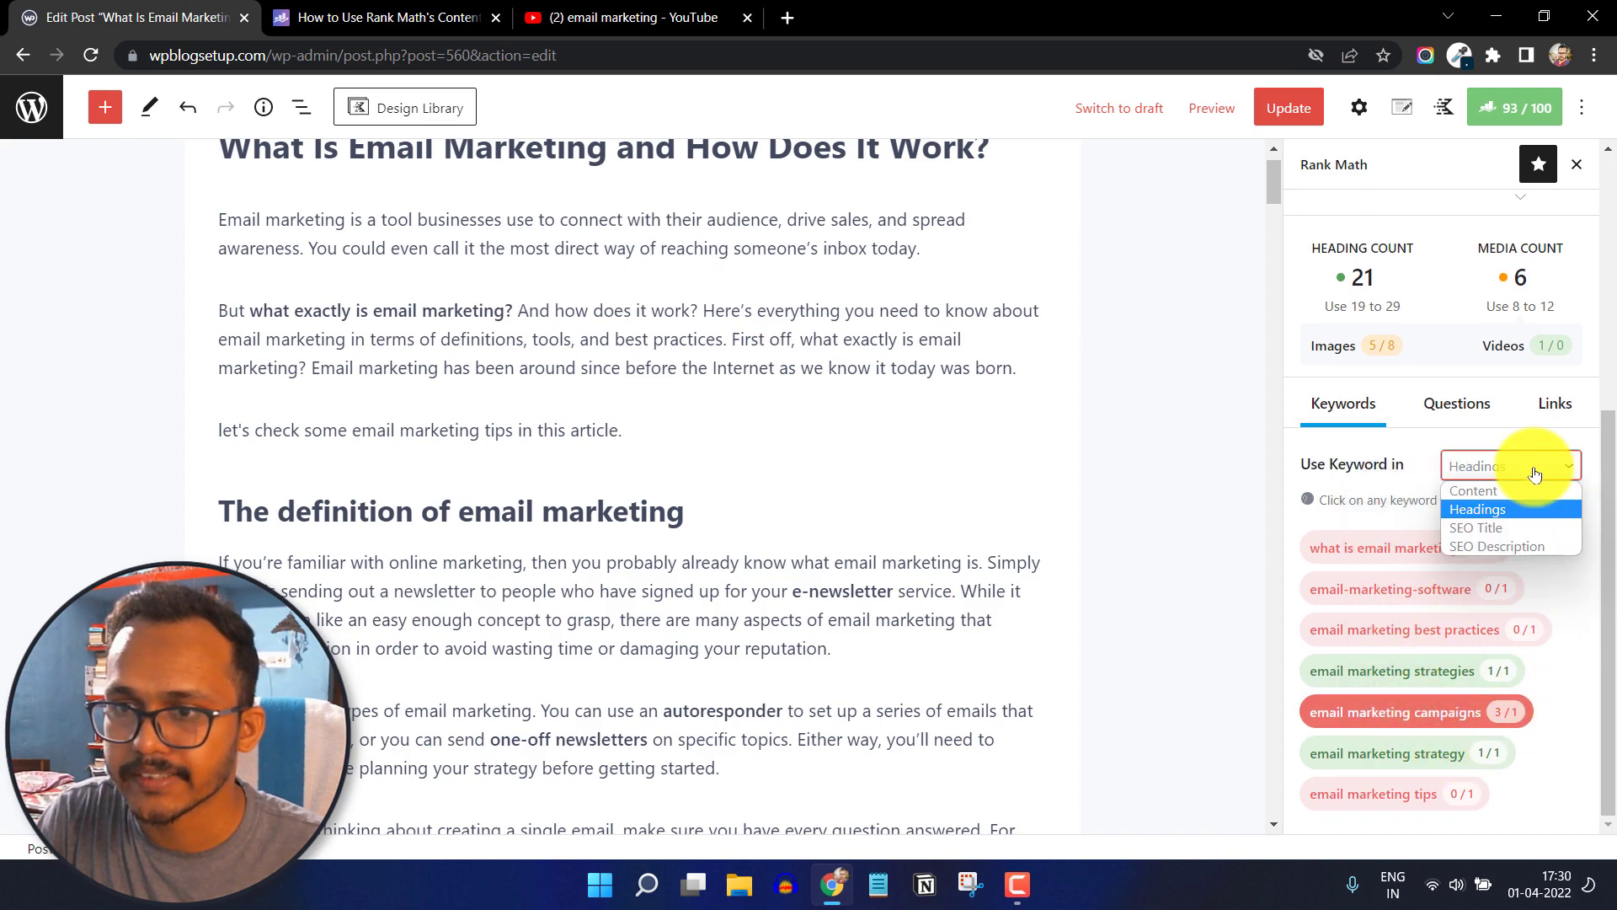
{"action": "left_click", "coordinate": [1526, 529]}
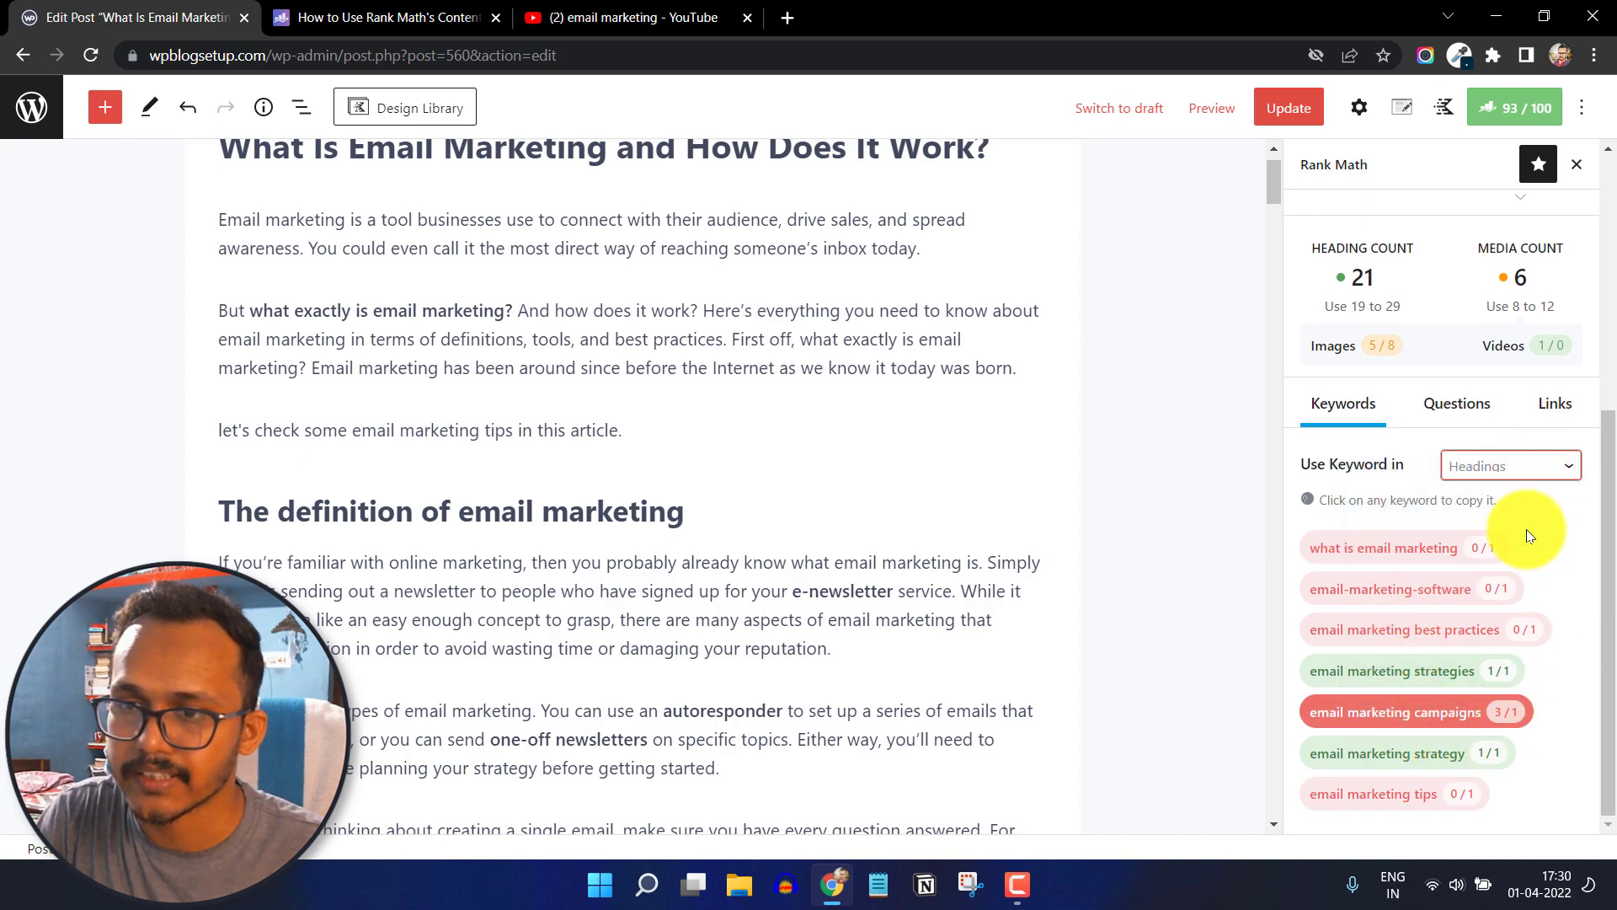
{"action": "left_click", "coordinate": [1508, 107]}
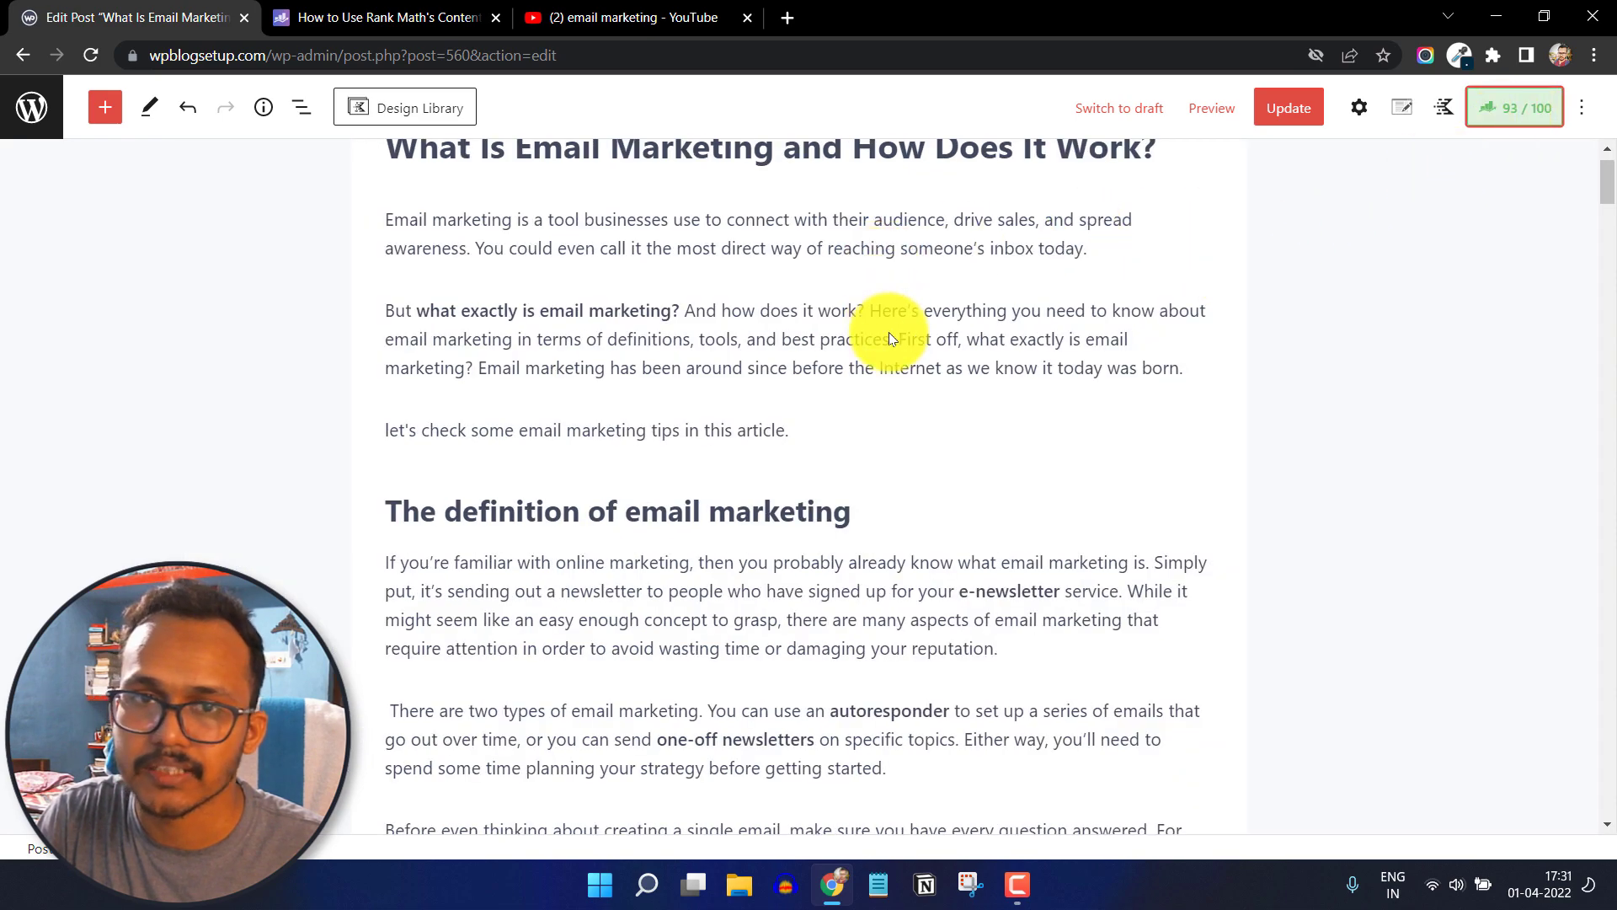
Reopen the Rank Math sidebar and its Content AI panel, now scoring the post 60/100.
{"action": "scroll", "coordinate": [891, 339], "scroll_direction": "up", "scroll_amount": 1}
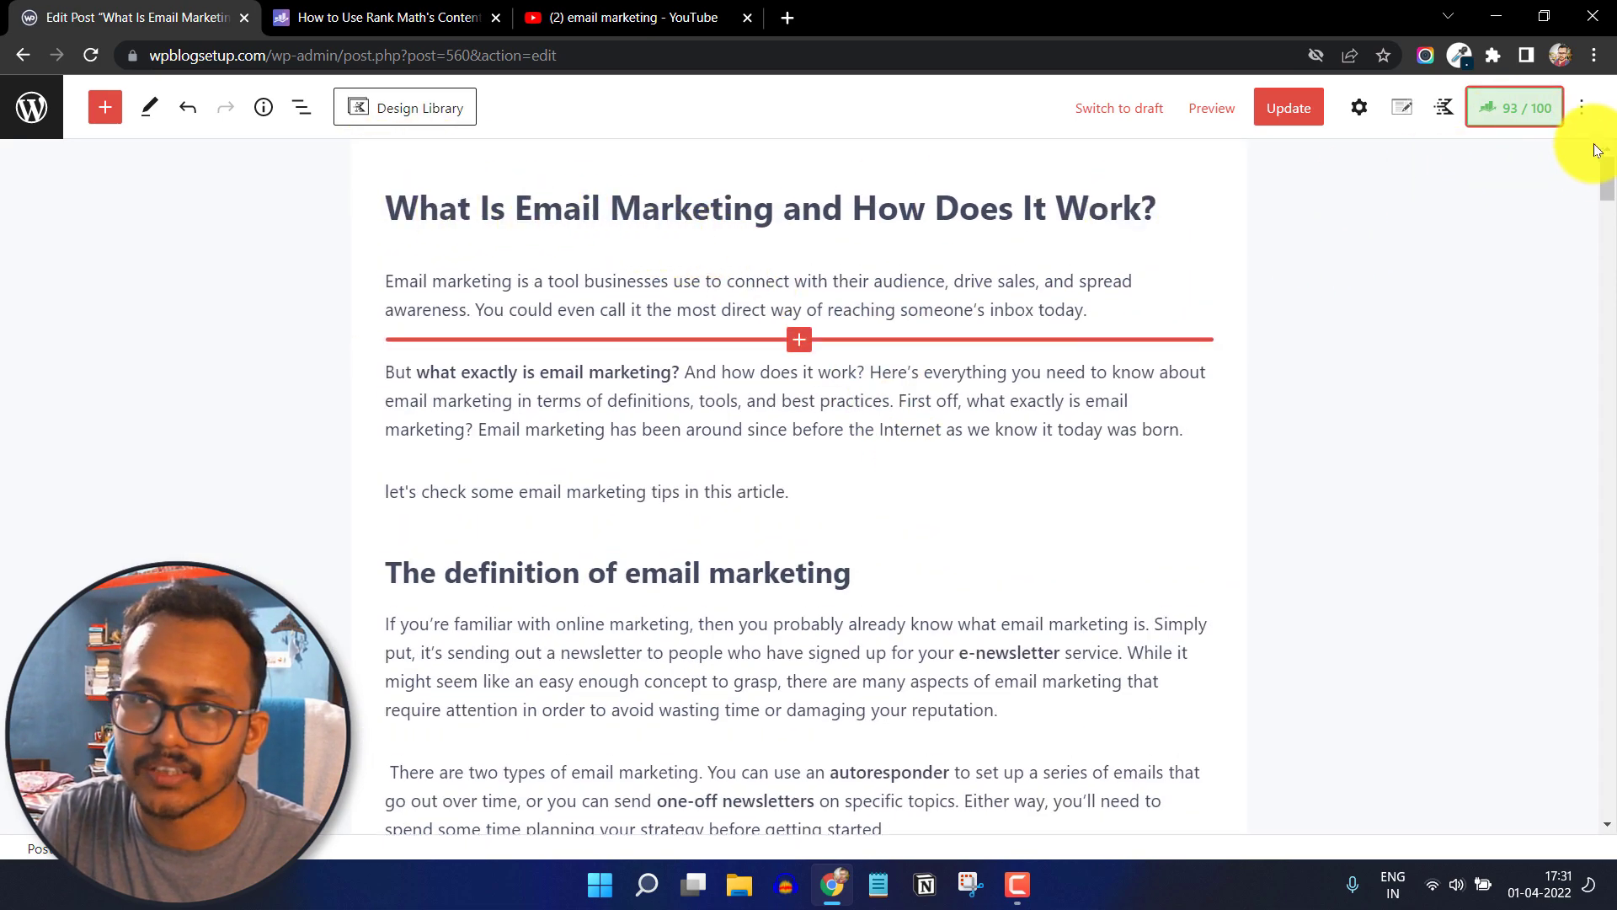
{"action": "left_click", "coordinate": [1508, 107]}
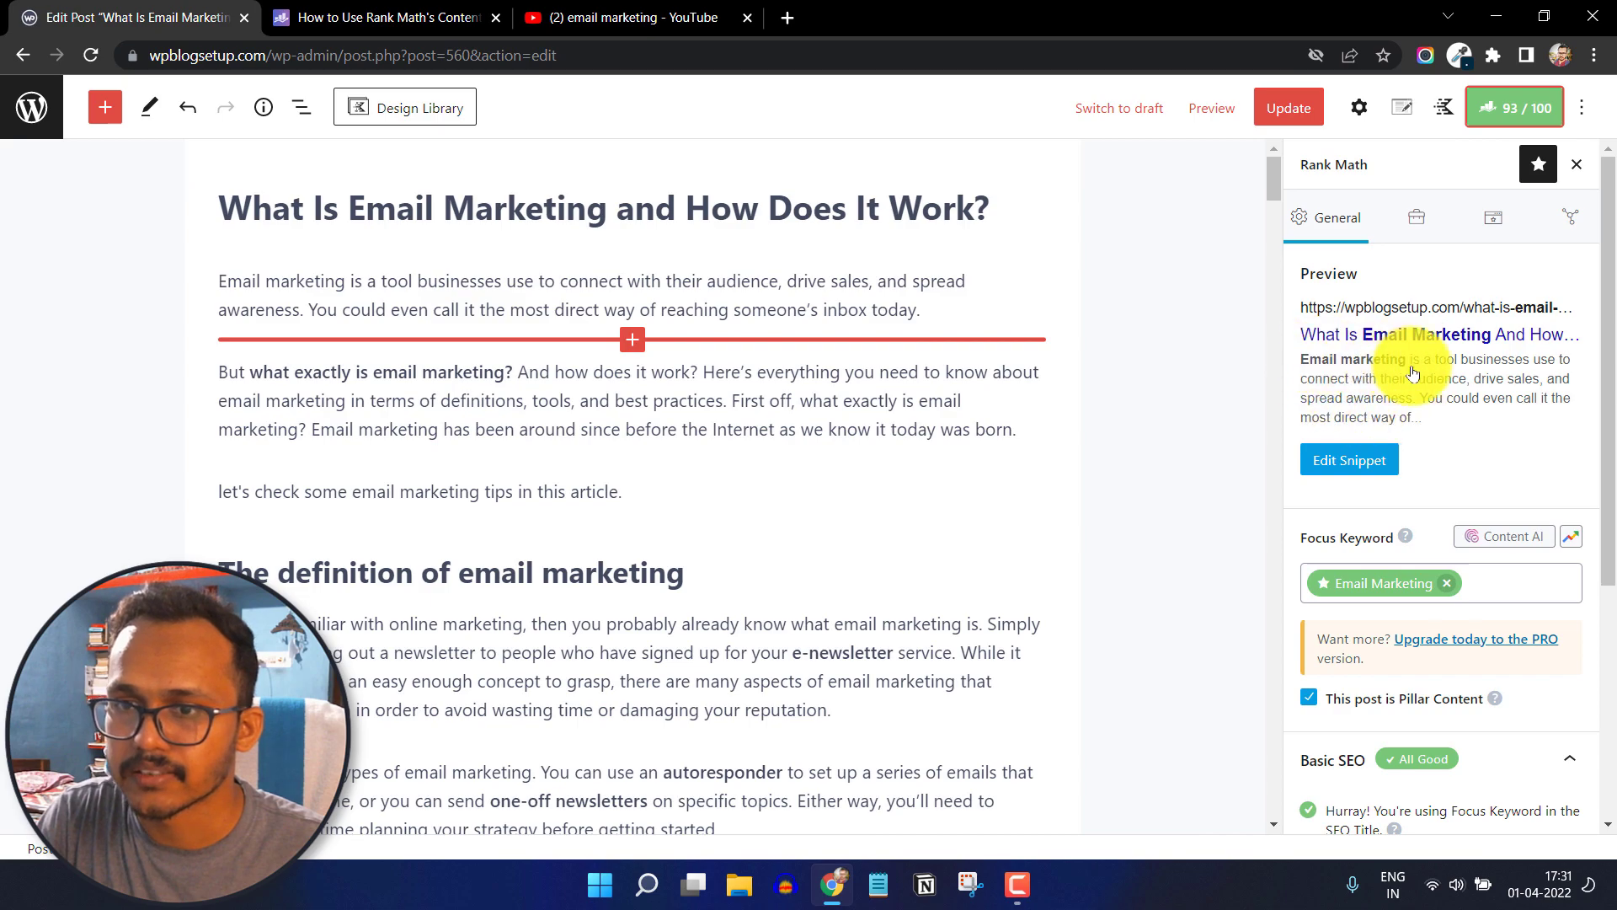
{"action": "scroll", "coordinate": [1524, 664], "scroll_direction": "down", "scroll_amount": 3}
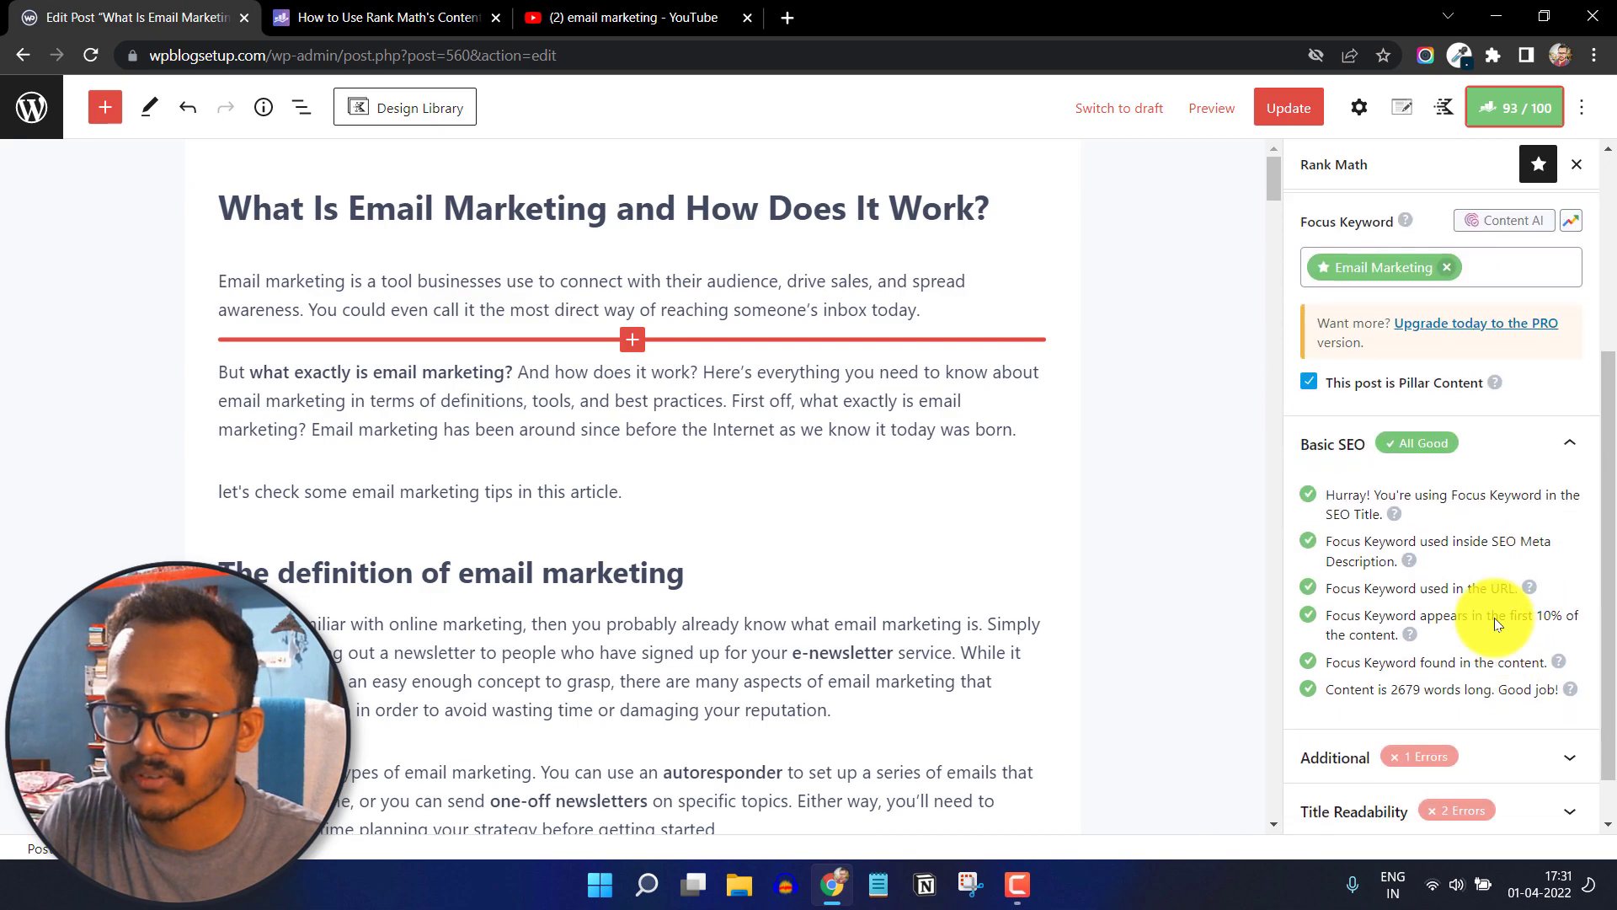
{"action": "left_click", "coordinate": [1508, 253]}
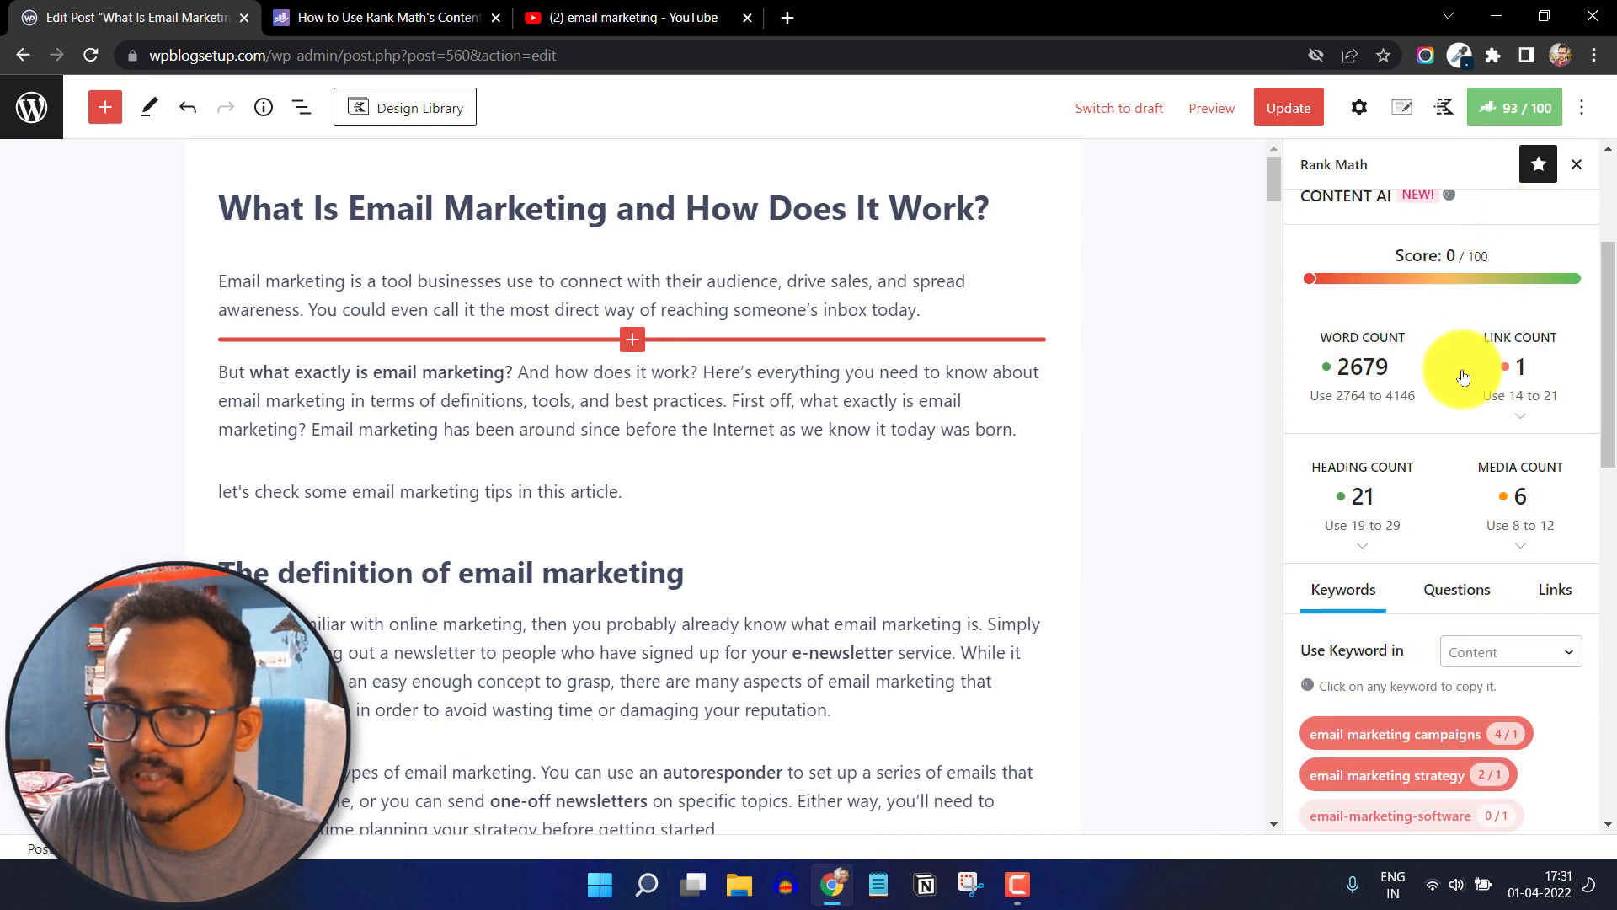
Check keyword suggestions for SEO Description, switch back to Content, and browse Related Keywords.
{"action": "left_click", "coordinate": [1516, 651]}
{"action": "scroll", "coordinate": [1512, 658], "scroll_direction": "down", "scroll_amount": 1}
{"action": "left_click", "coordinate": [1516, 547]}
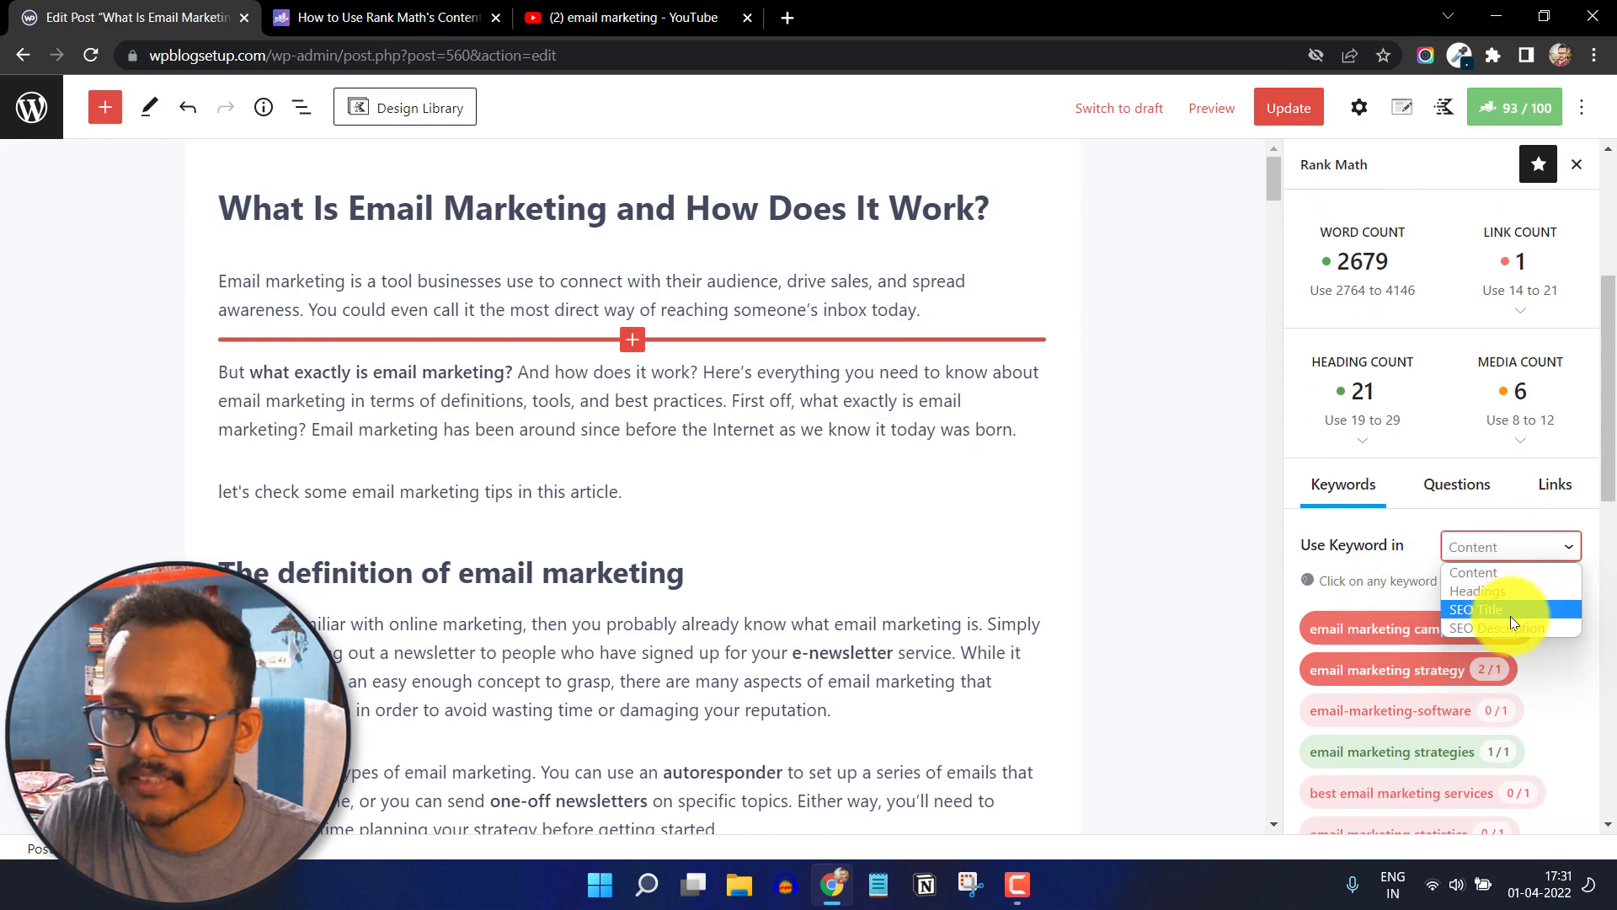
{"action": "left_click", "coordinate": [1513, 621]}
{"action": "mouse_move", "coordinate": [1534, 668]}
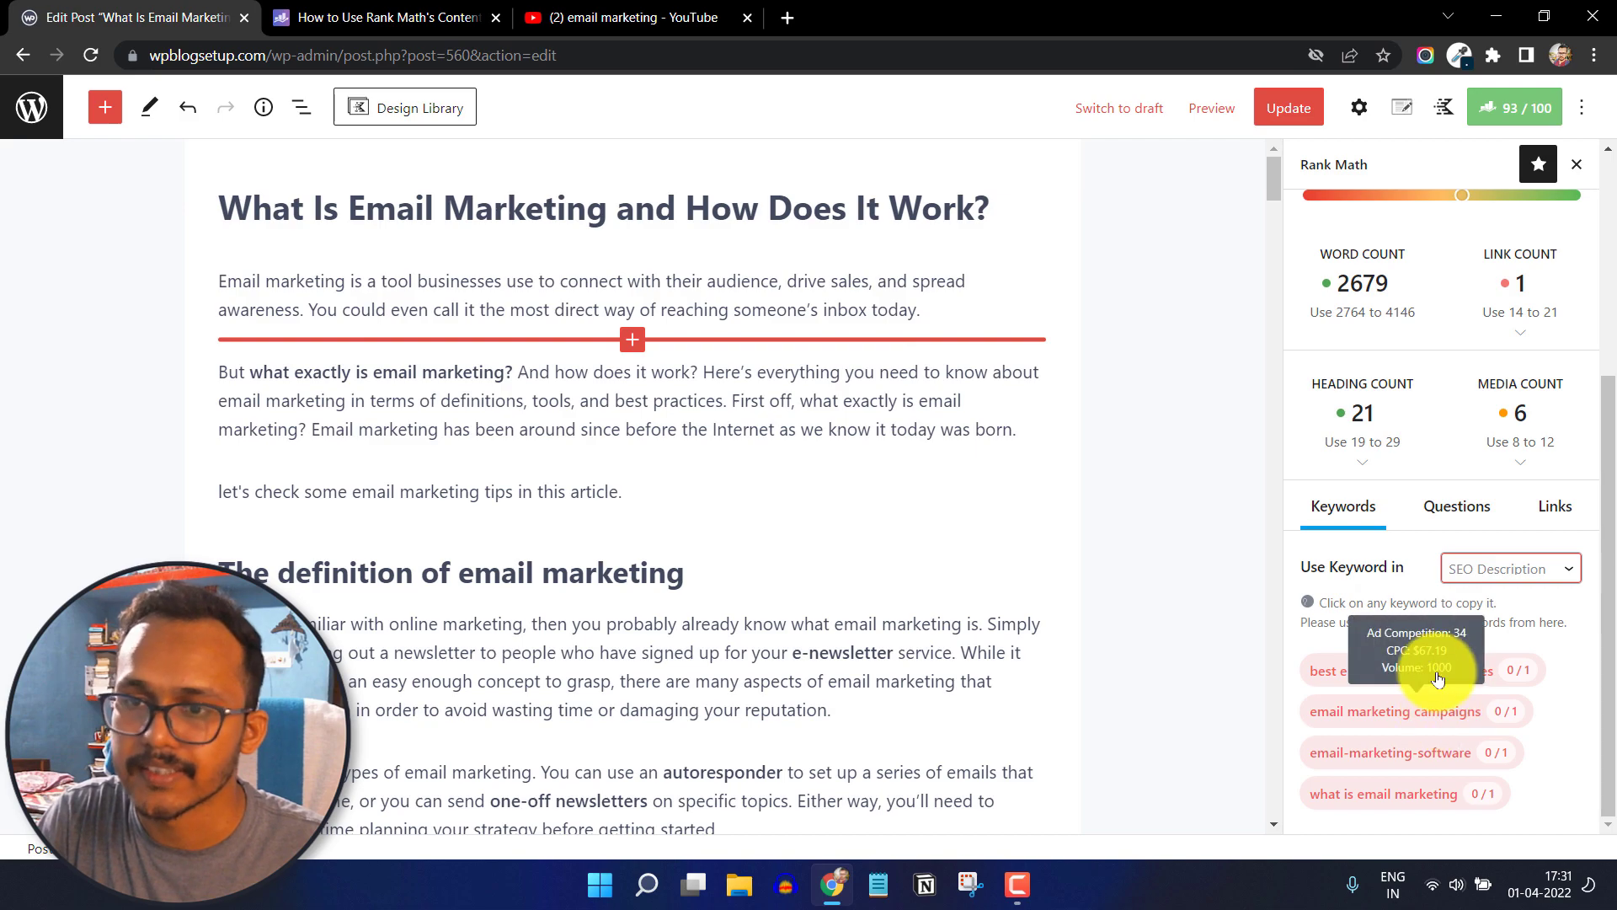
{"action": "left_click", "coordinate": [1495, 580]}
{"action": "left_click", "coordinate": [1489, 592]}
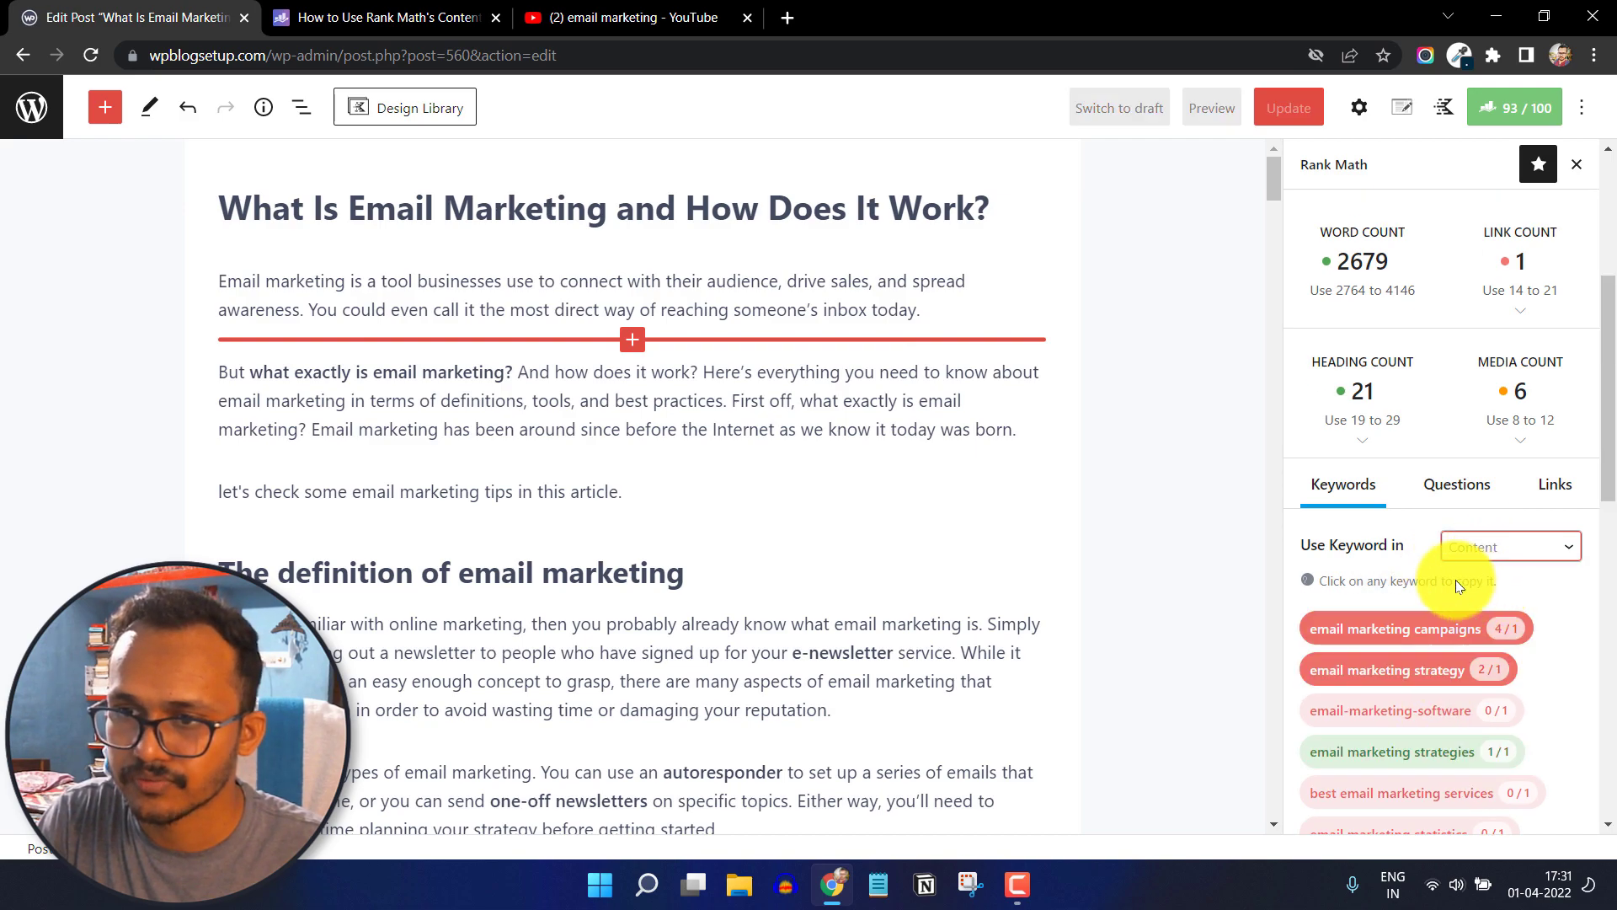
{"action": "scroll", "coordinate": [1441, 581], "scroll_direction": "down", "scroll_amount": 5}
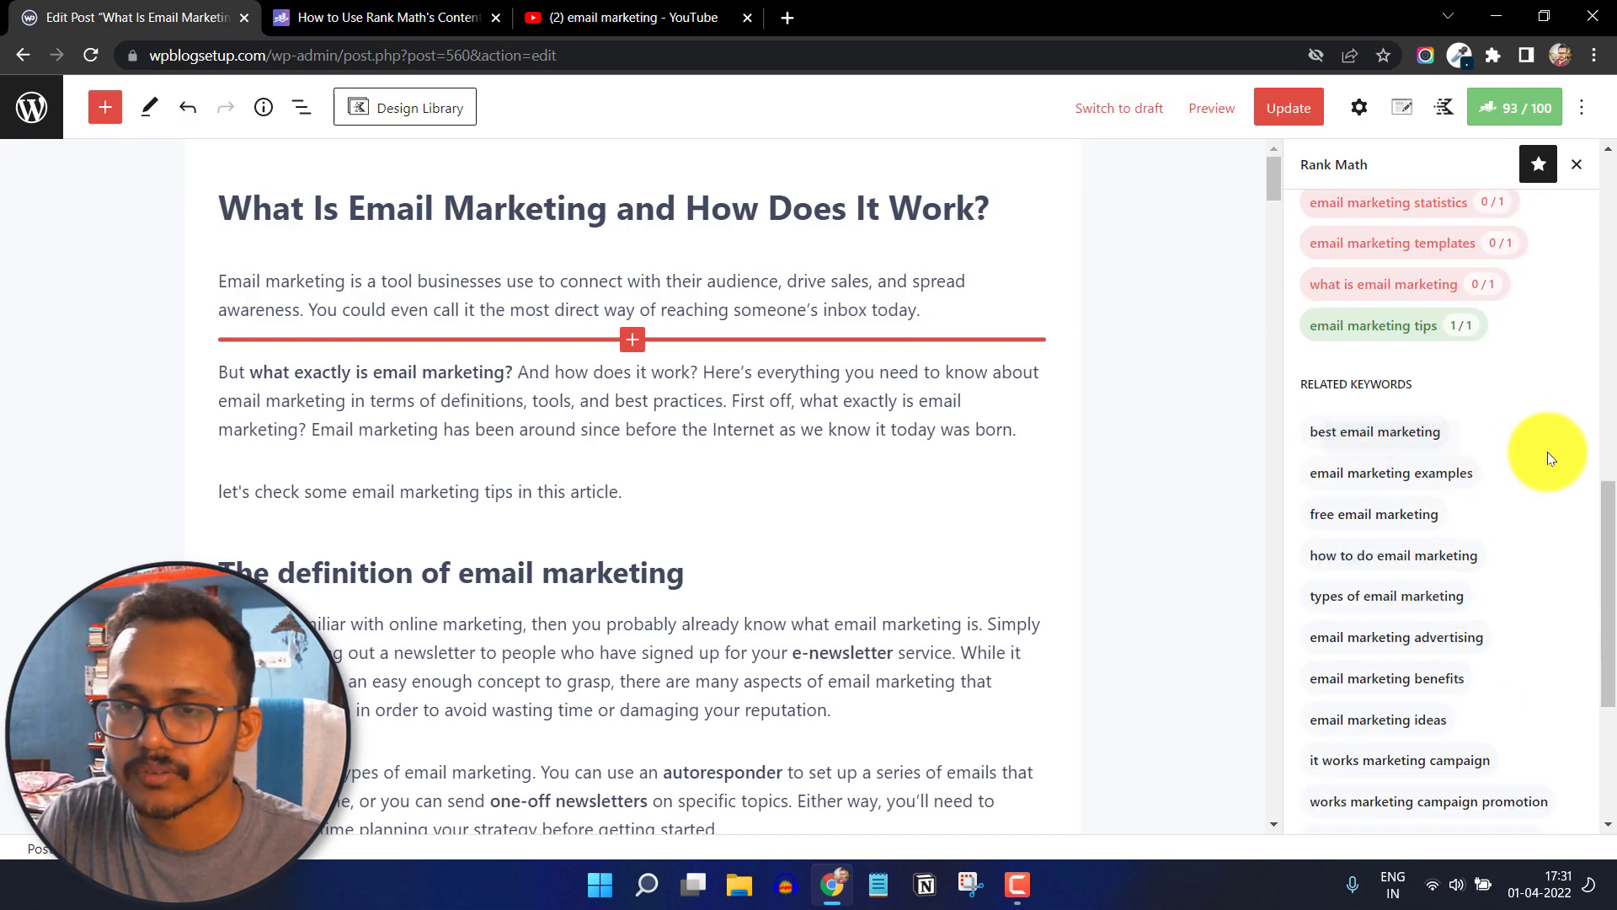
{"action": "scroll", "coordinate": [1524, 469], "scroll_direction": "down", "scroll_amount": 4}
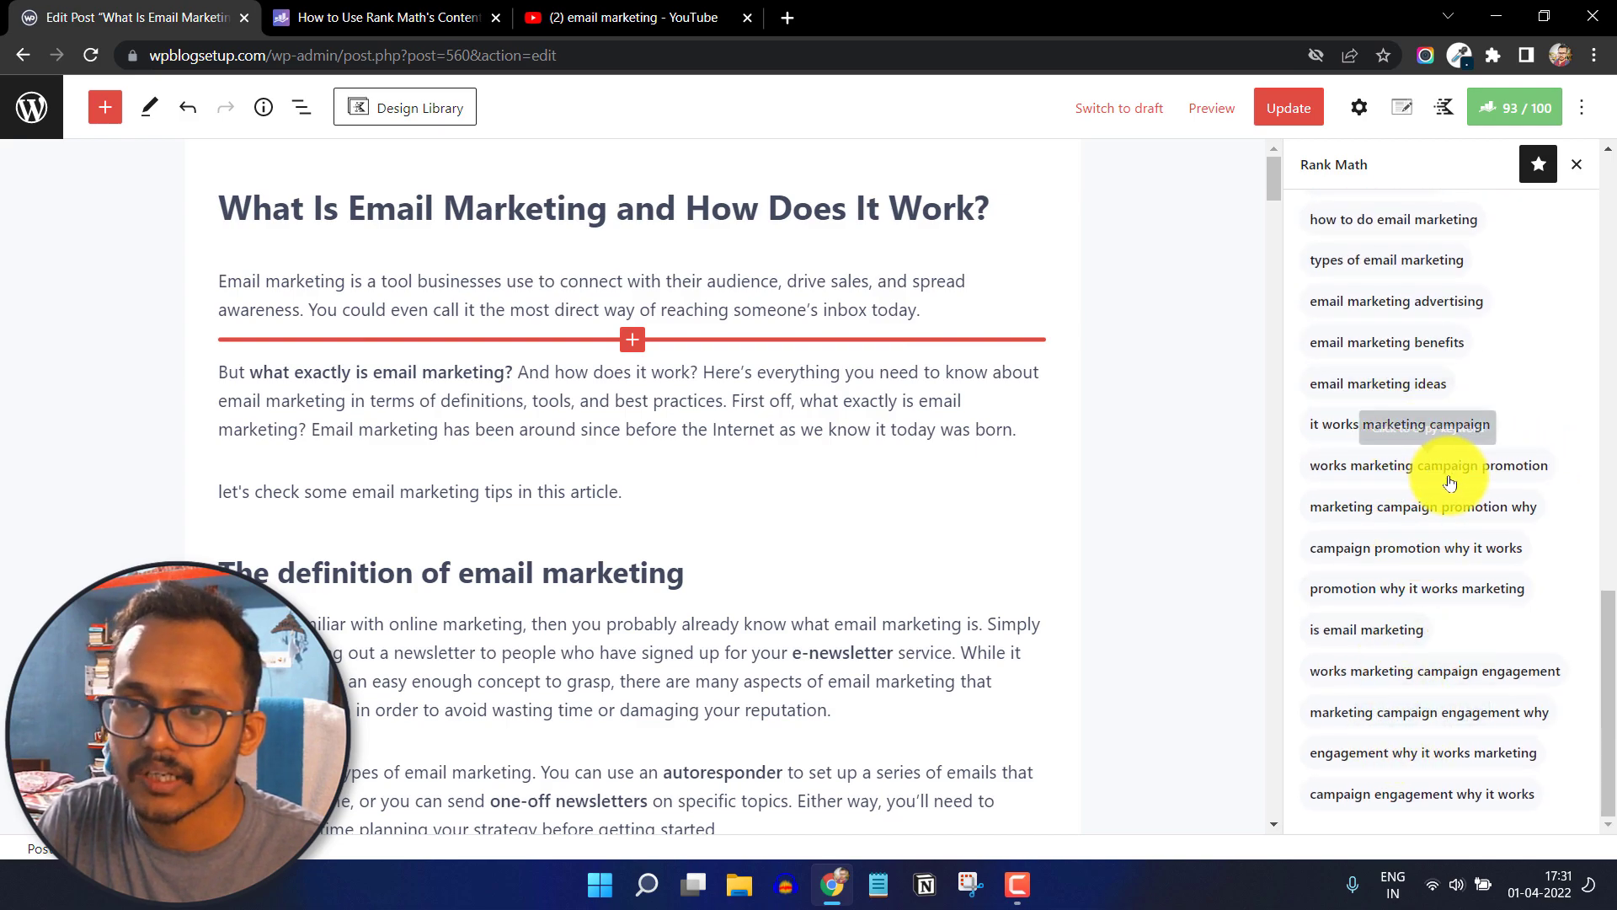
{"action": "scroll", "coordinate": [1449, 459], "scroll_direction": "up", "scroll_amount": 1}
{"action": "scroll", "coordinate": [1520, 437], "scroll_direction": "up", "scroll_amount": 7}
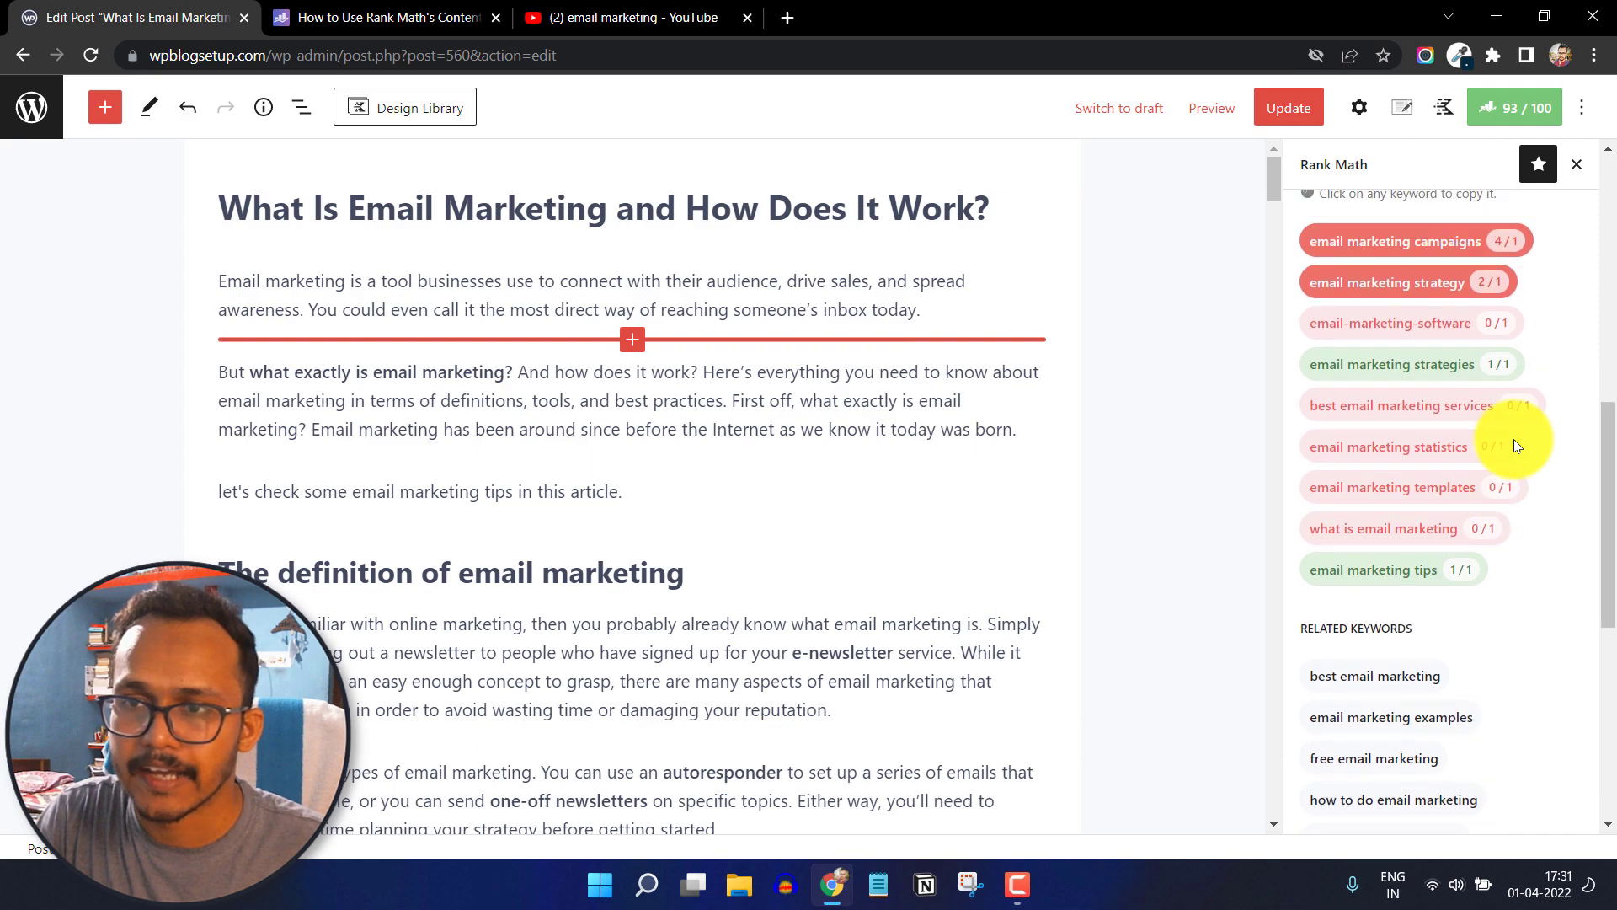
{"action": "scroll", "coordinate": [1528, 443], "scroll_direction": "up", "scroll_amount": 3}
{"action": "left_click", "coordinate": [1444, 462]}
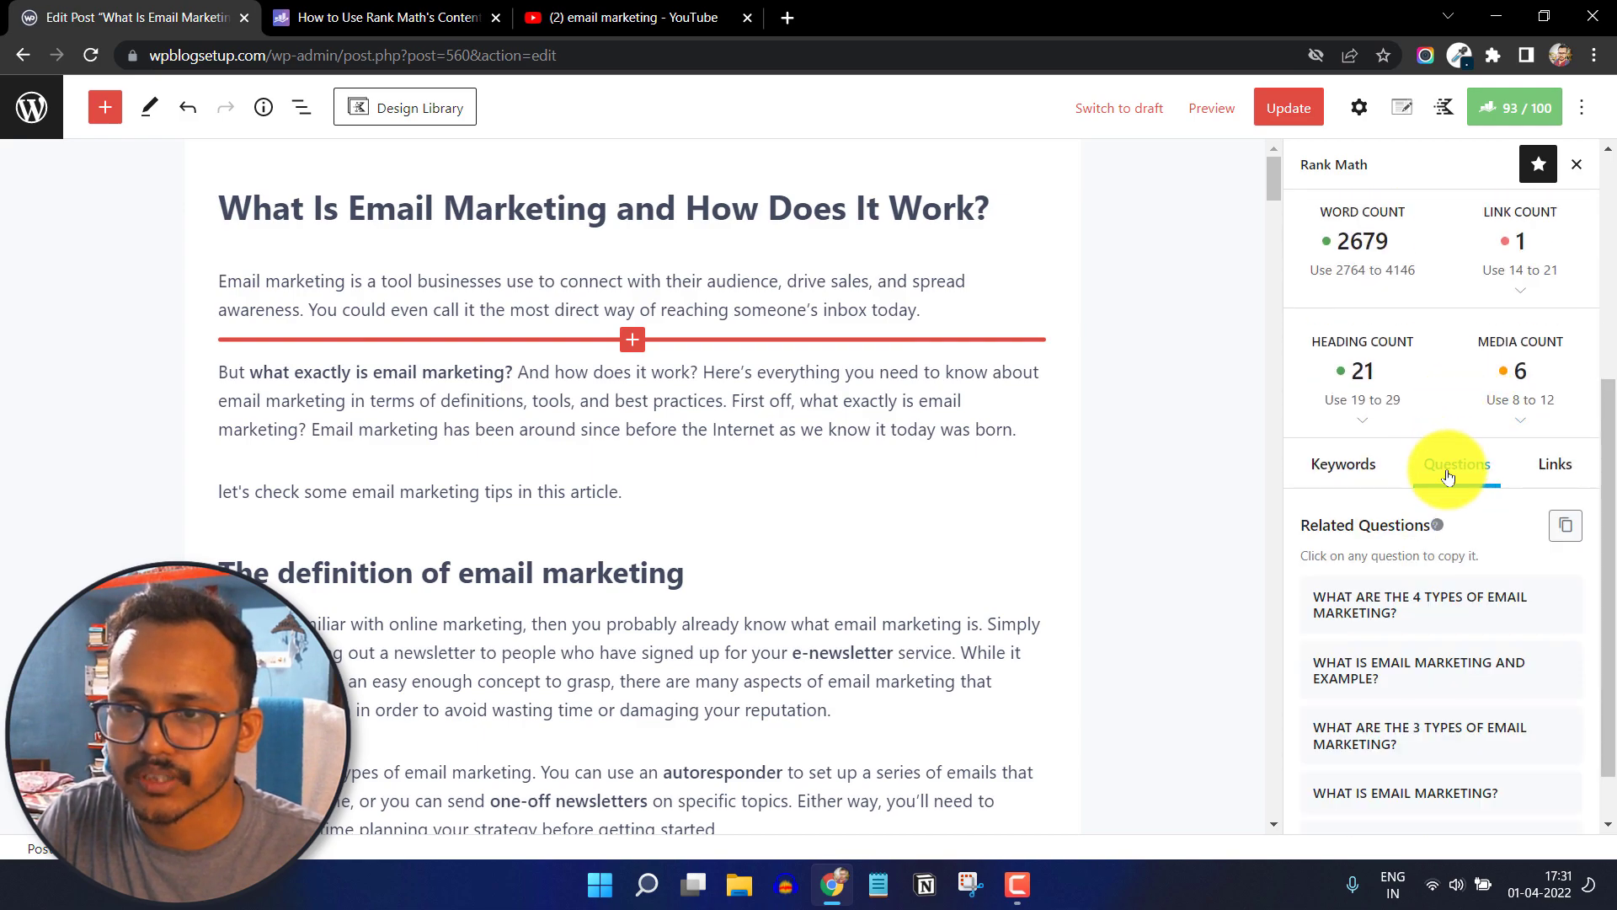
{"action": "scroll", "coordinate": [1444, 506], "scroll_direction": "down", "scroll_amount": 1}
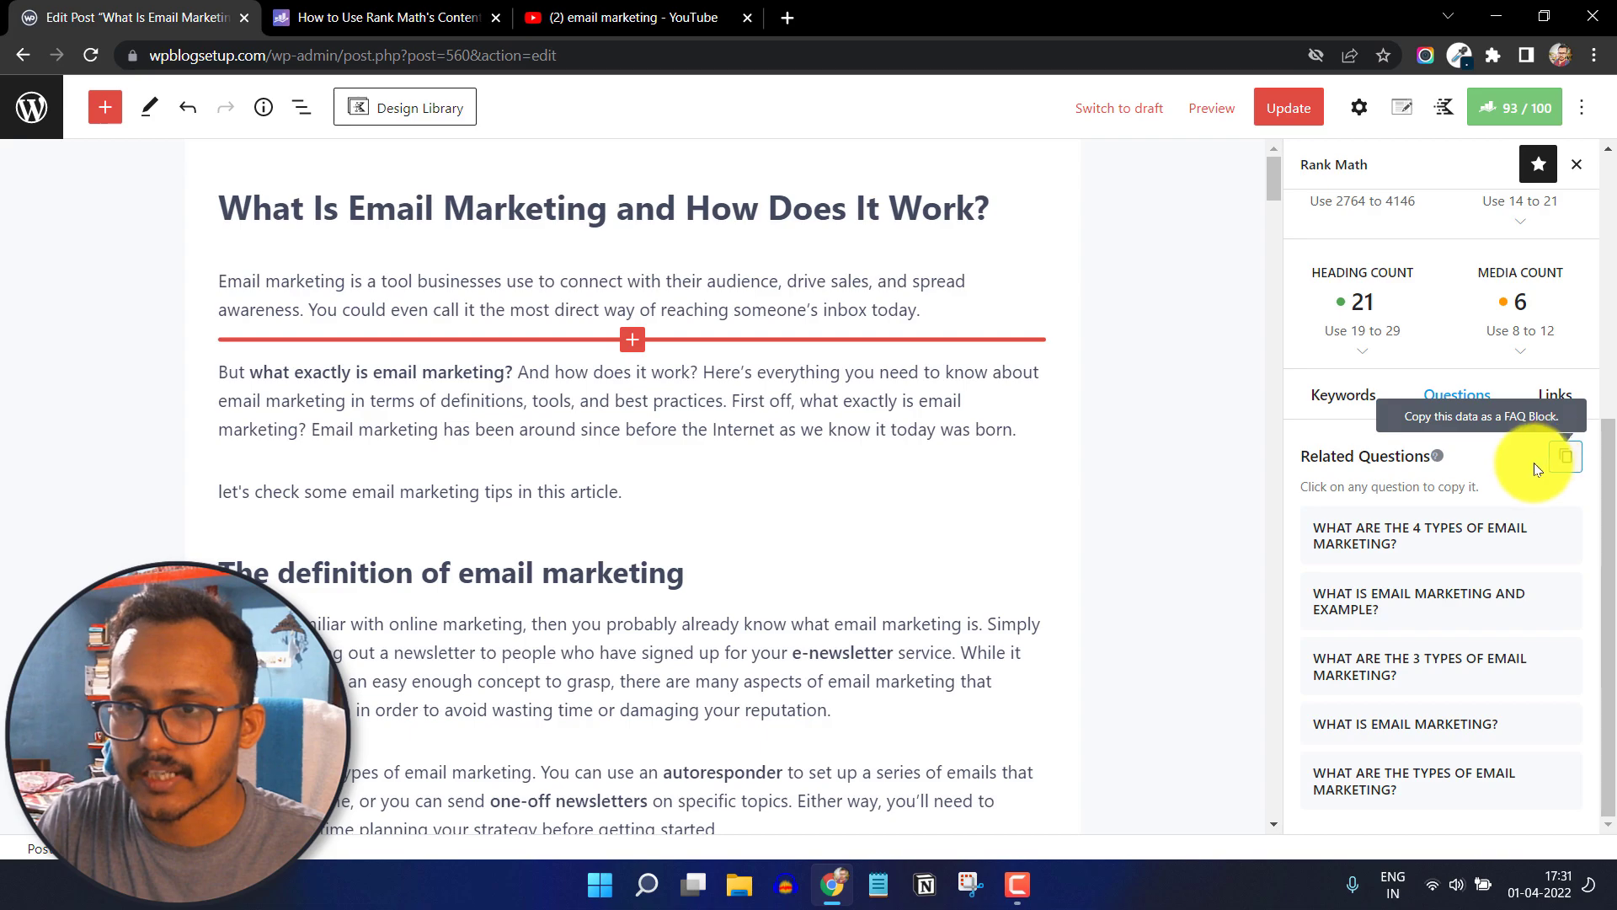
{"action": "left_click", "coordinate": [1557, 461]}
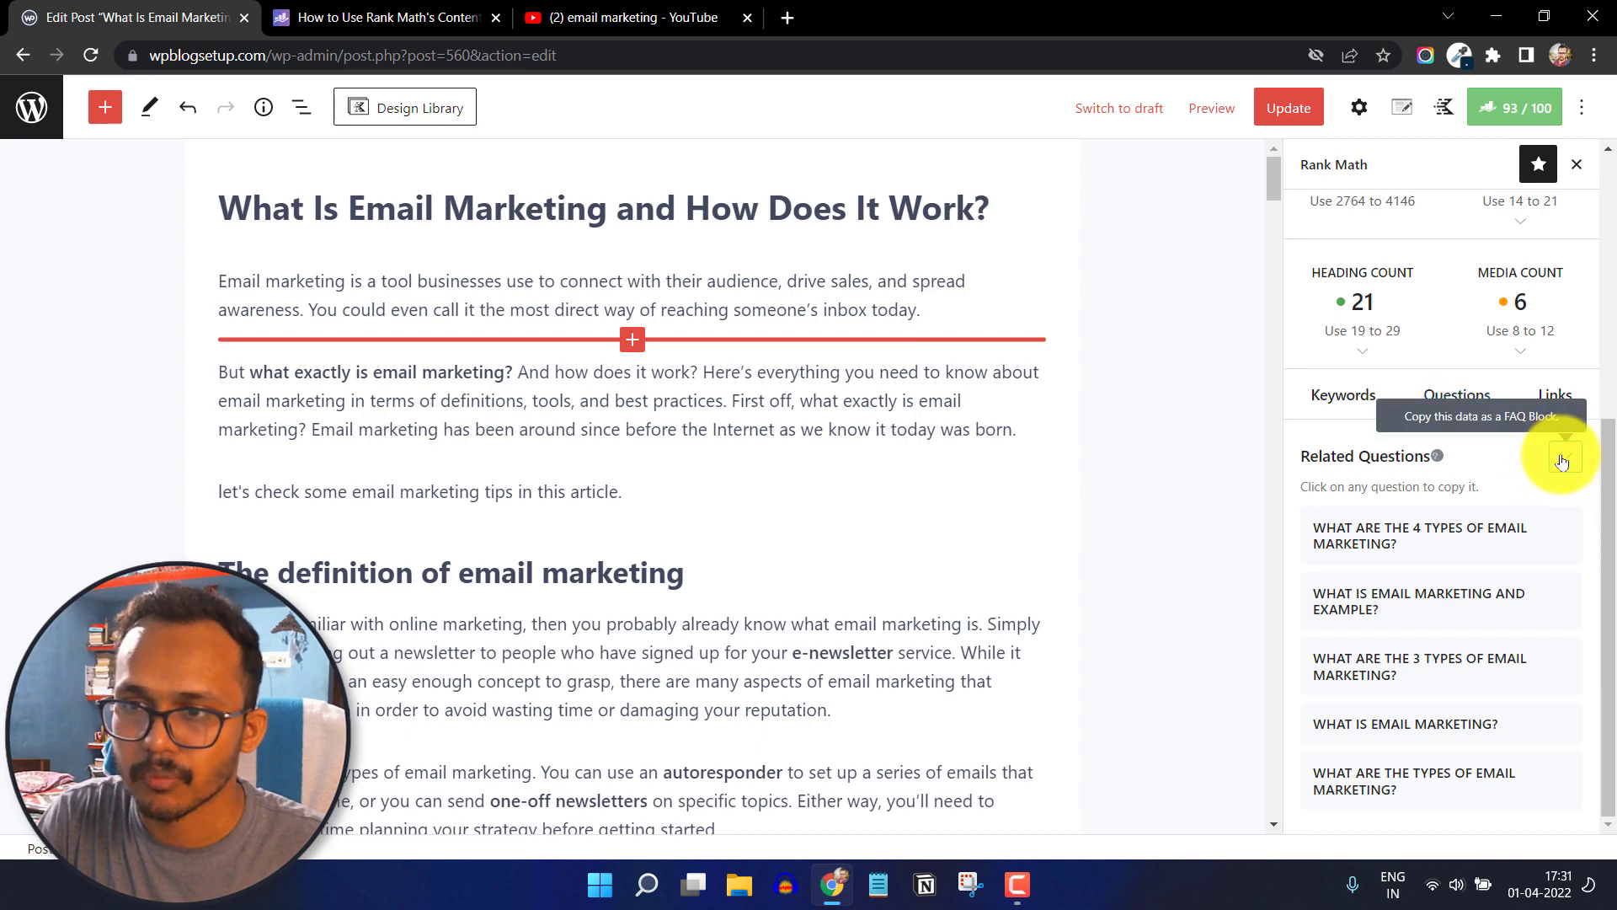
{"action": "scroll", "coordinate": [780, 623], "scroll_direction": "down", "scroll_amount": 15}
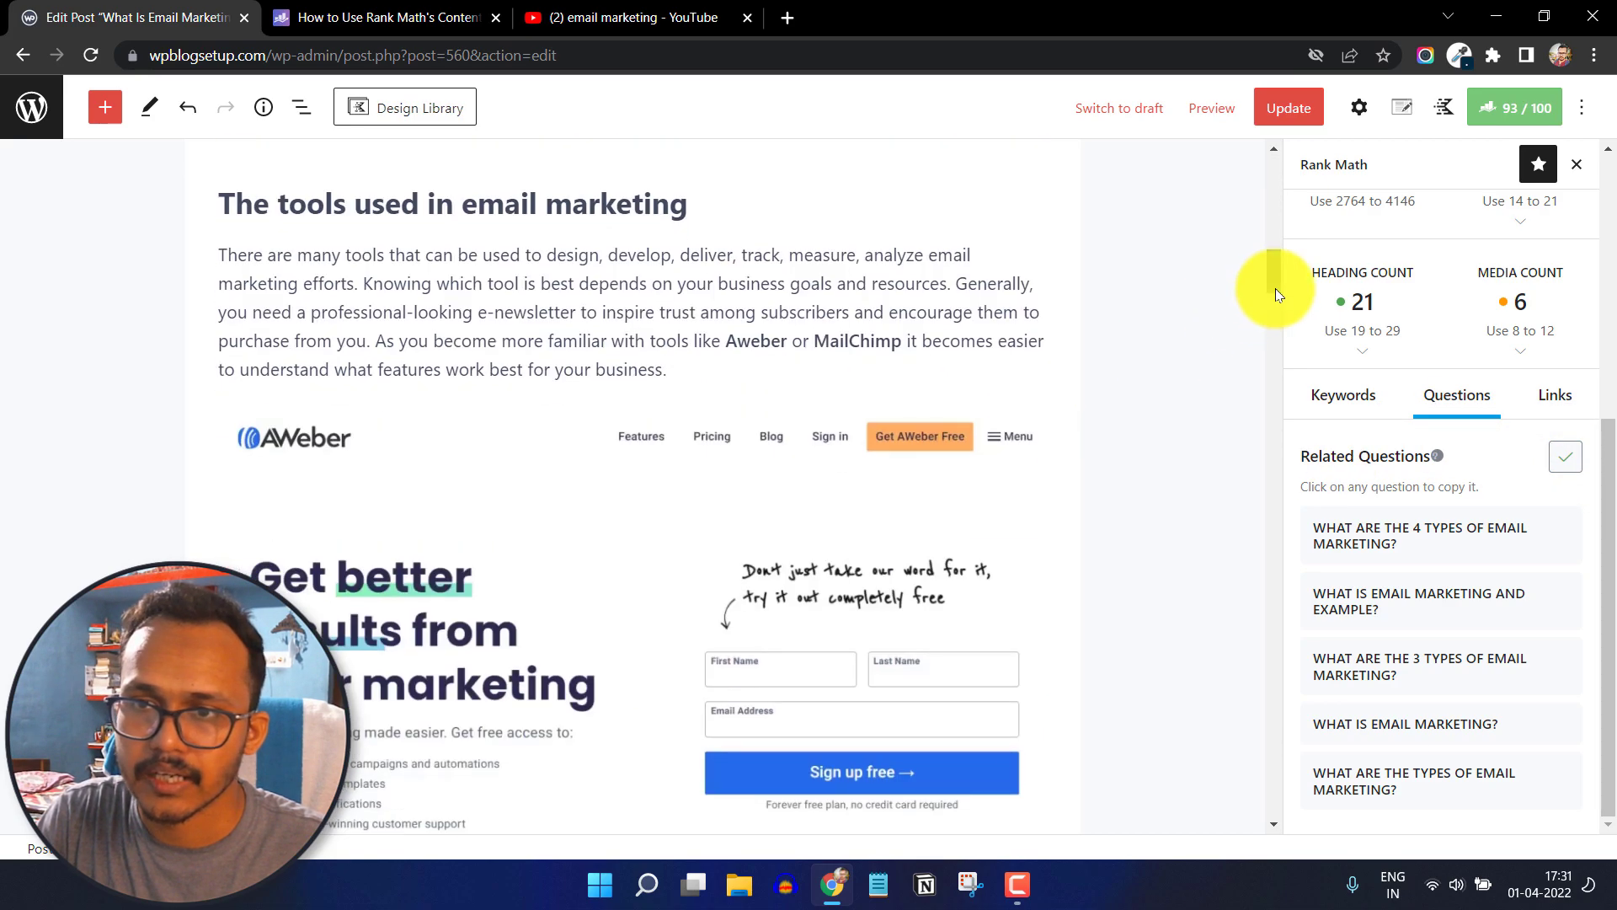
{"action": "left_click_drag", "start_coordinate": [1275, 288], "coordinate": [1255, 822]}
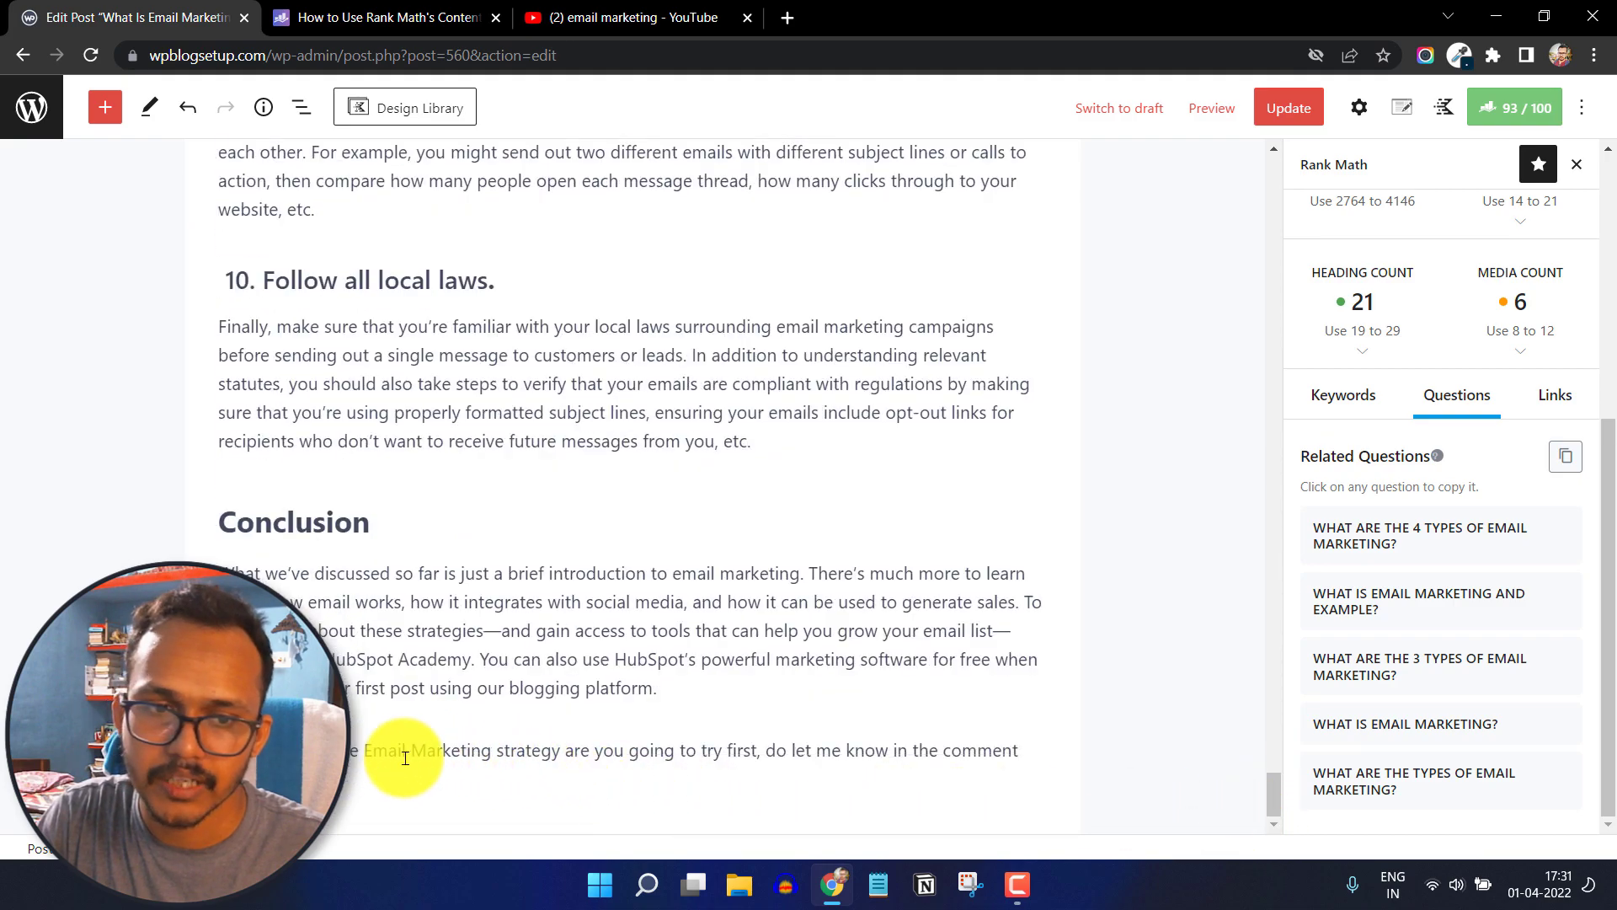
{"action": "left_click", "coordinate": [382, 781]}
{"action": "key", "text": "Return"}
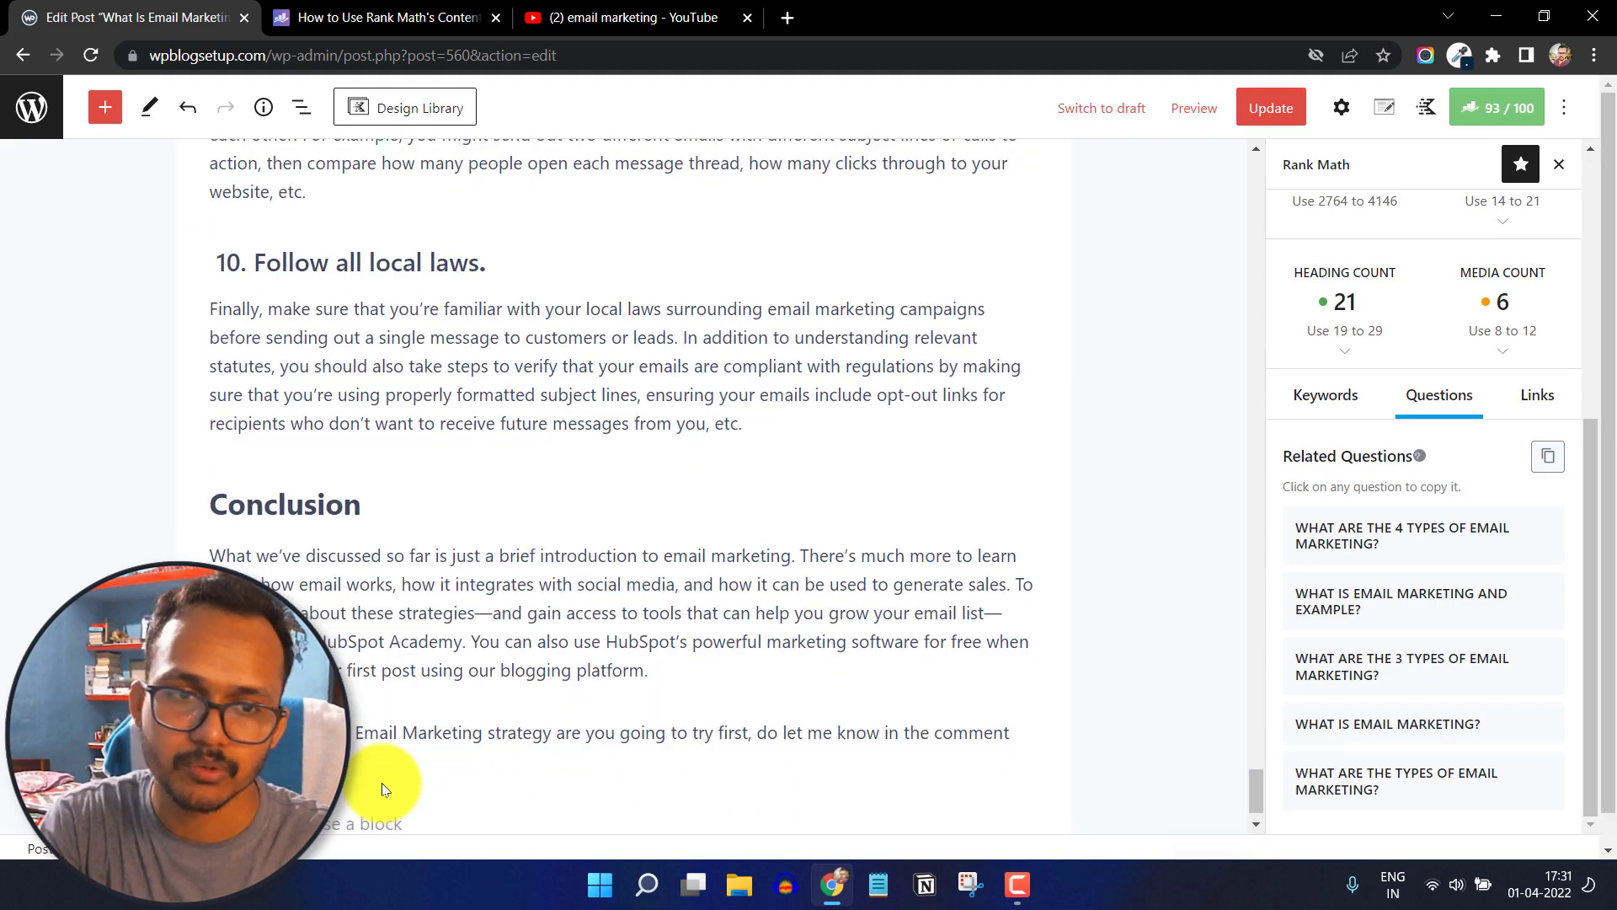
{"action": "type", "text": "/"}
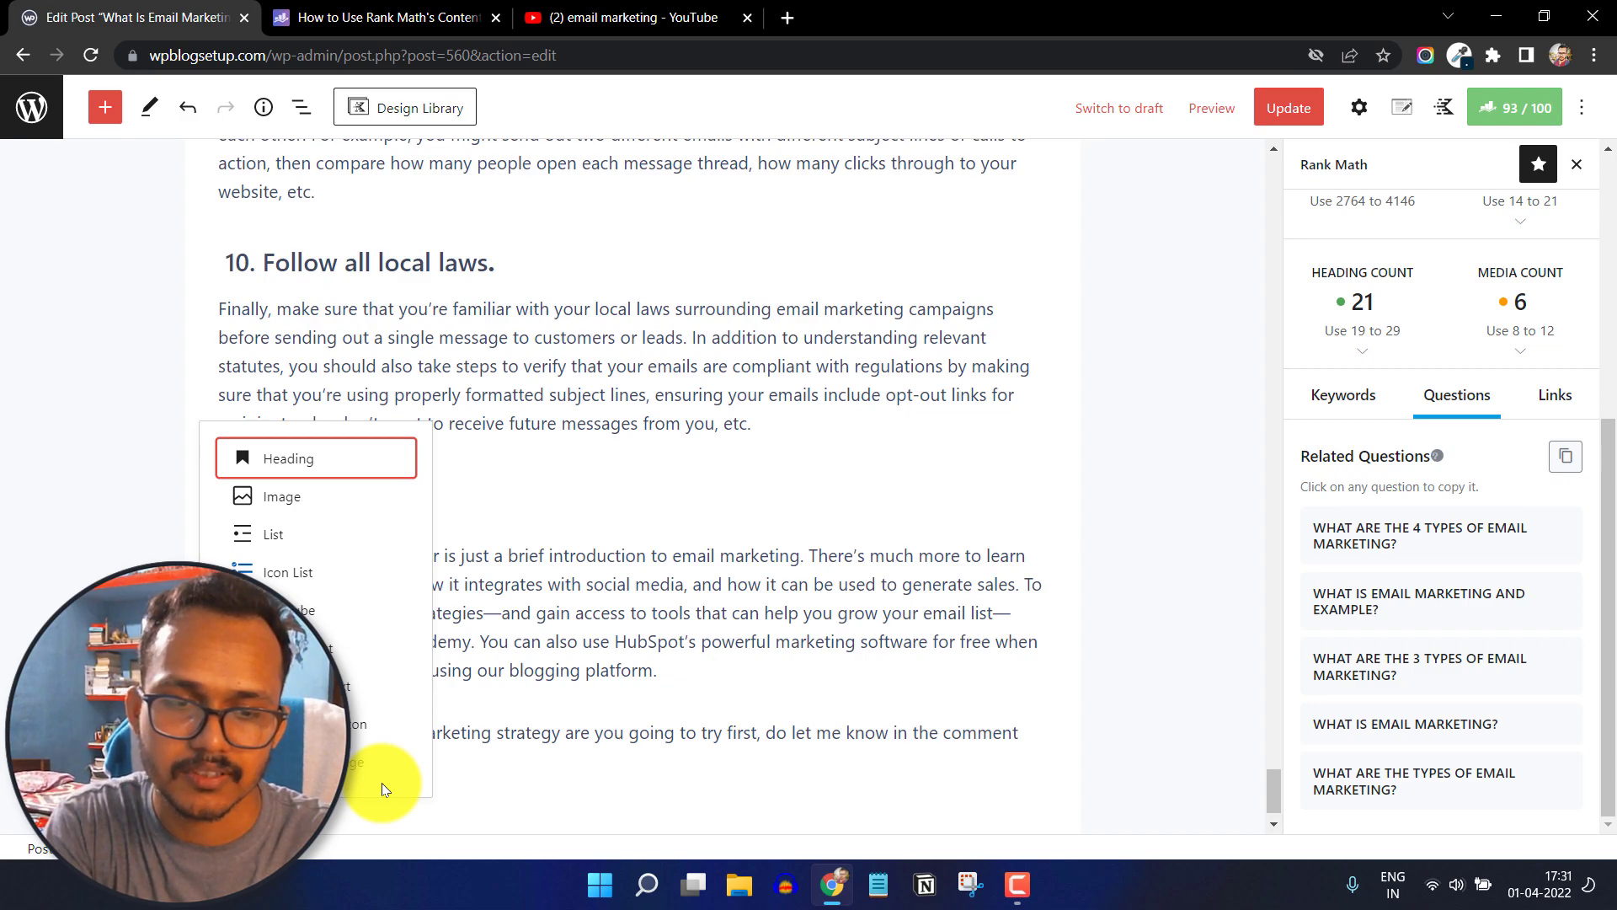
{"action": "left_click", "coordinate": [381, 782]}
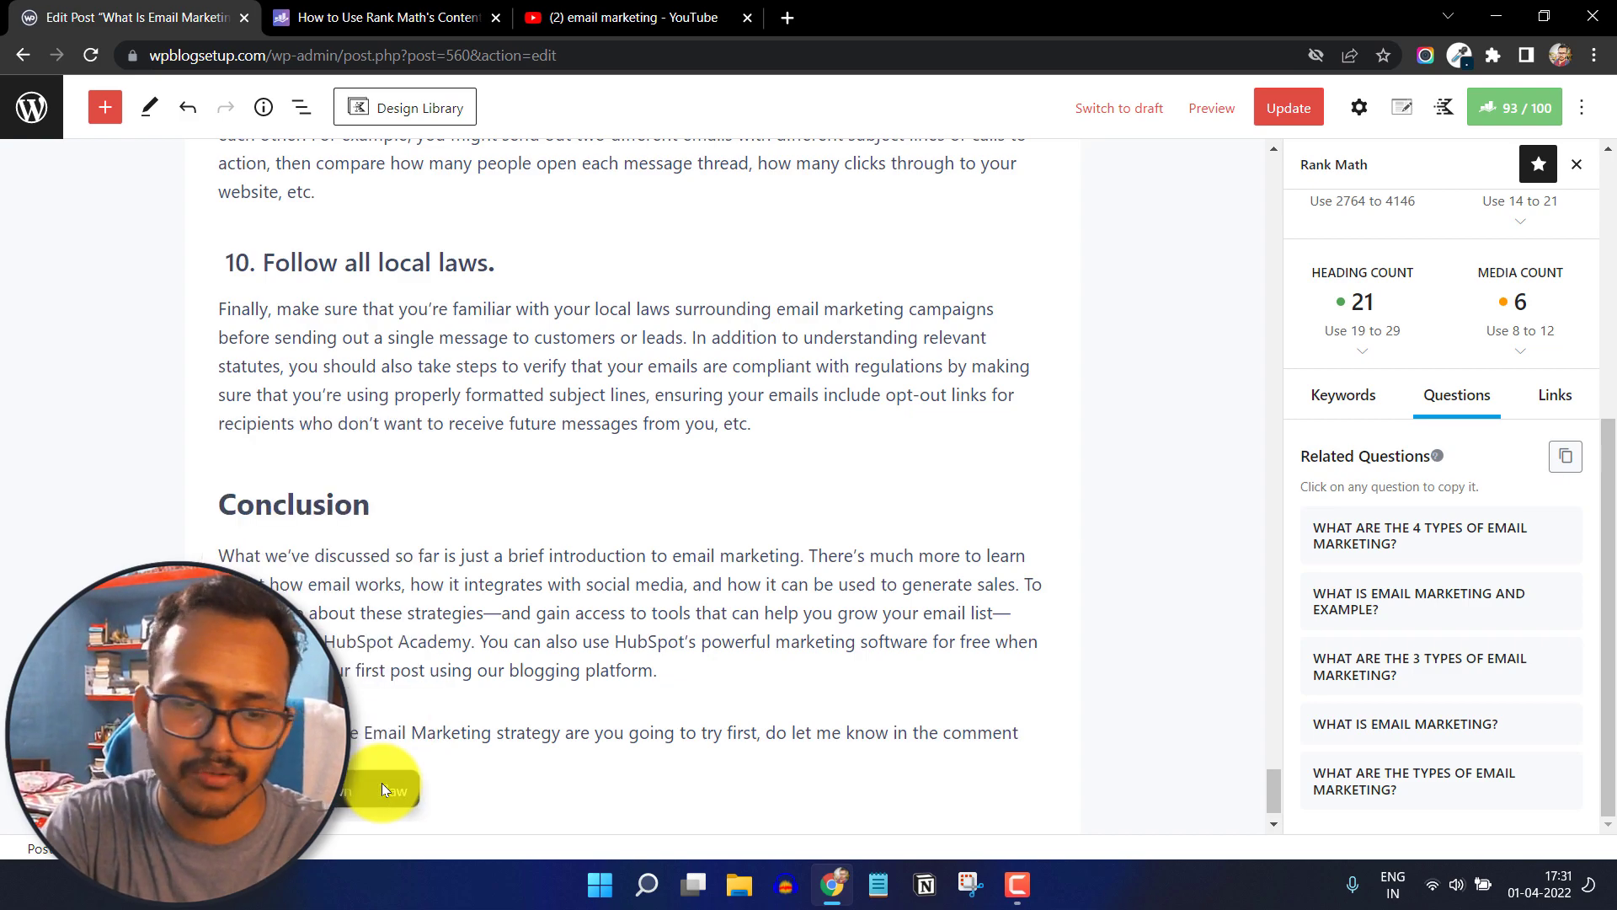
{"action": "left_click", "coordinate": [393, 762]}
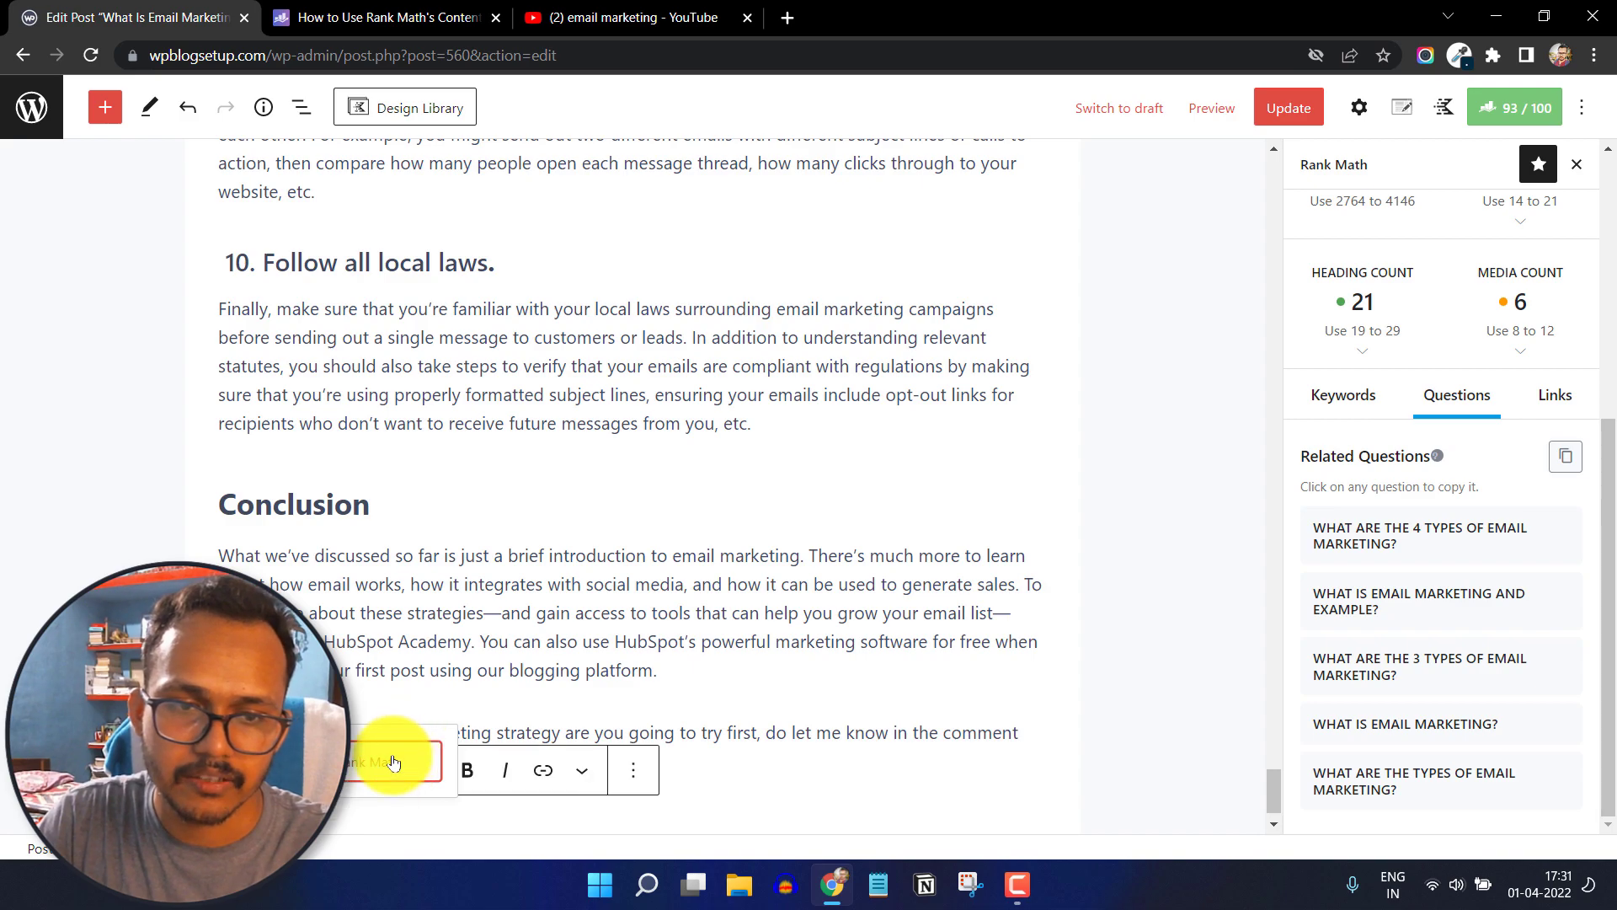
{"action": "left_click", "coordinate": [1566, 455]}
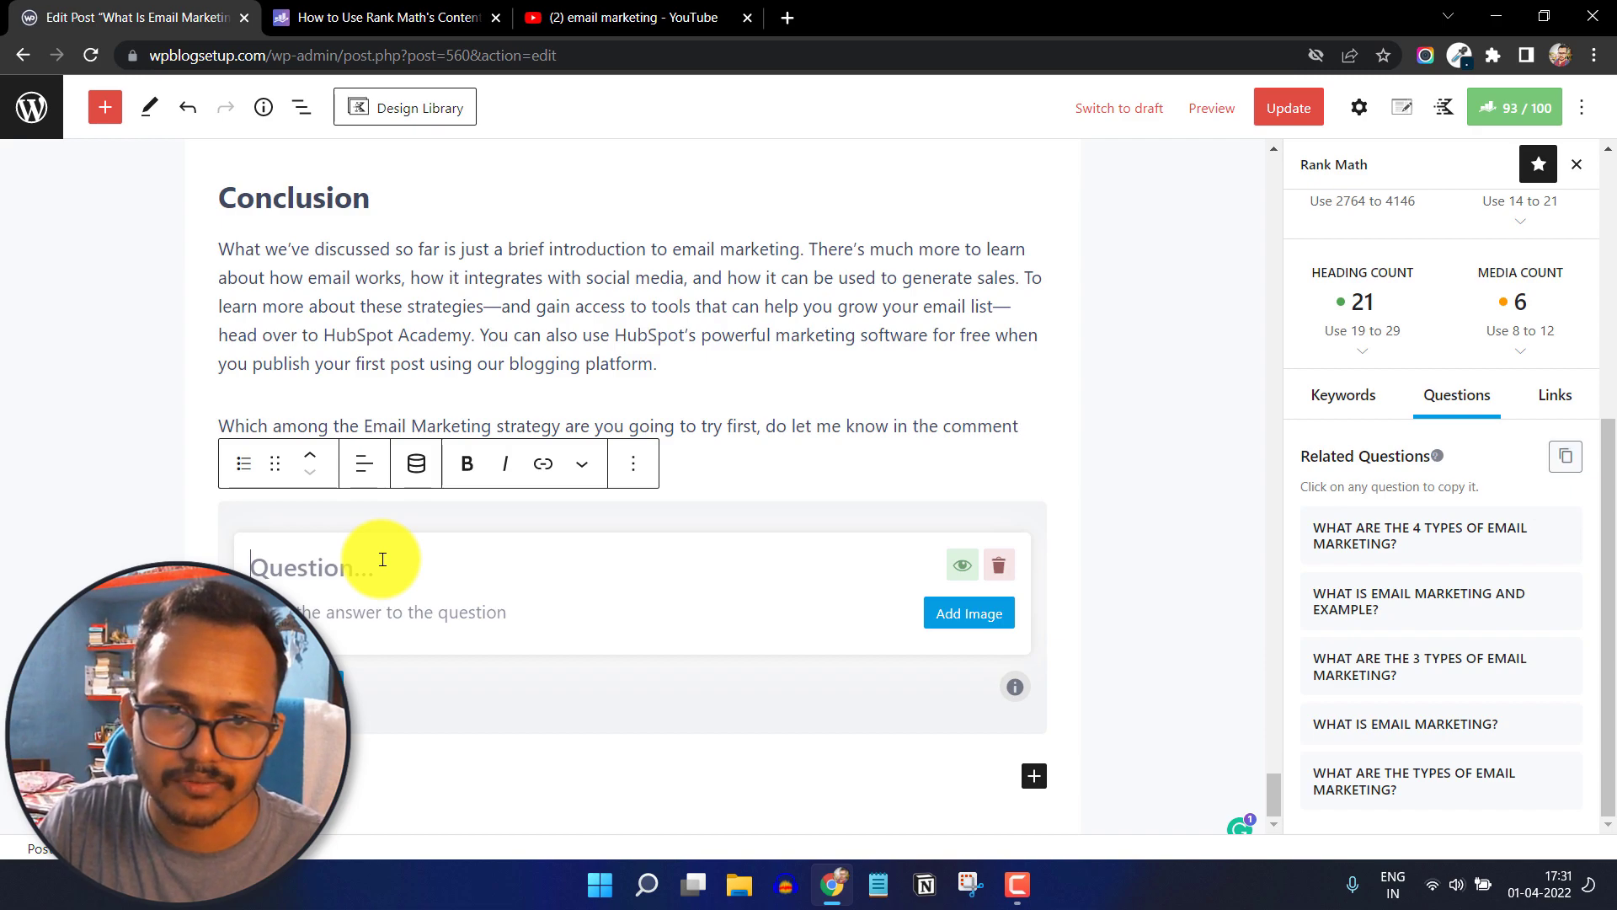
{"action": "left_click", "coordinate": [1396, 541]}
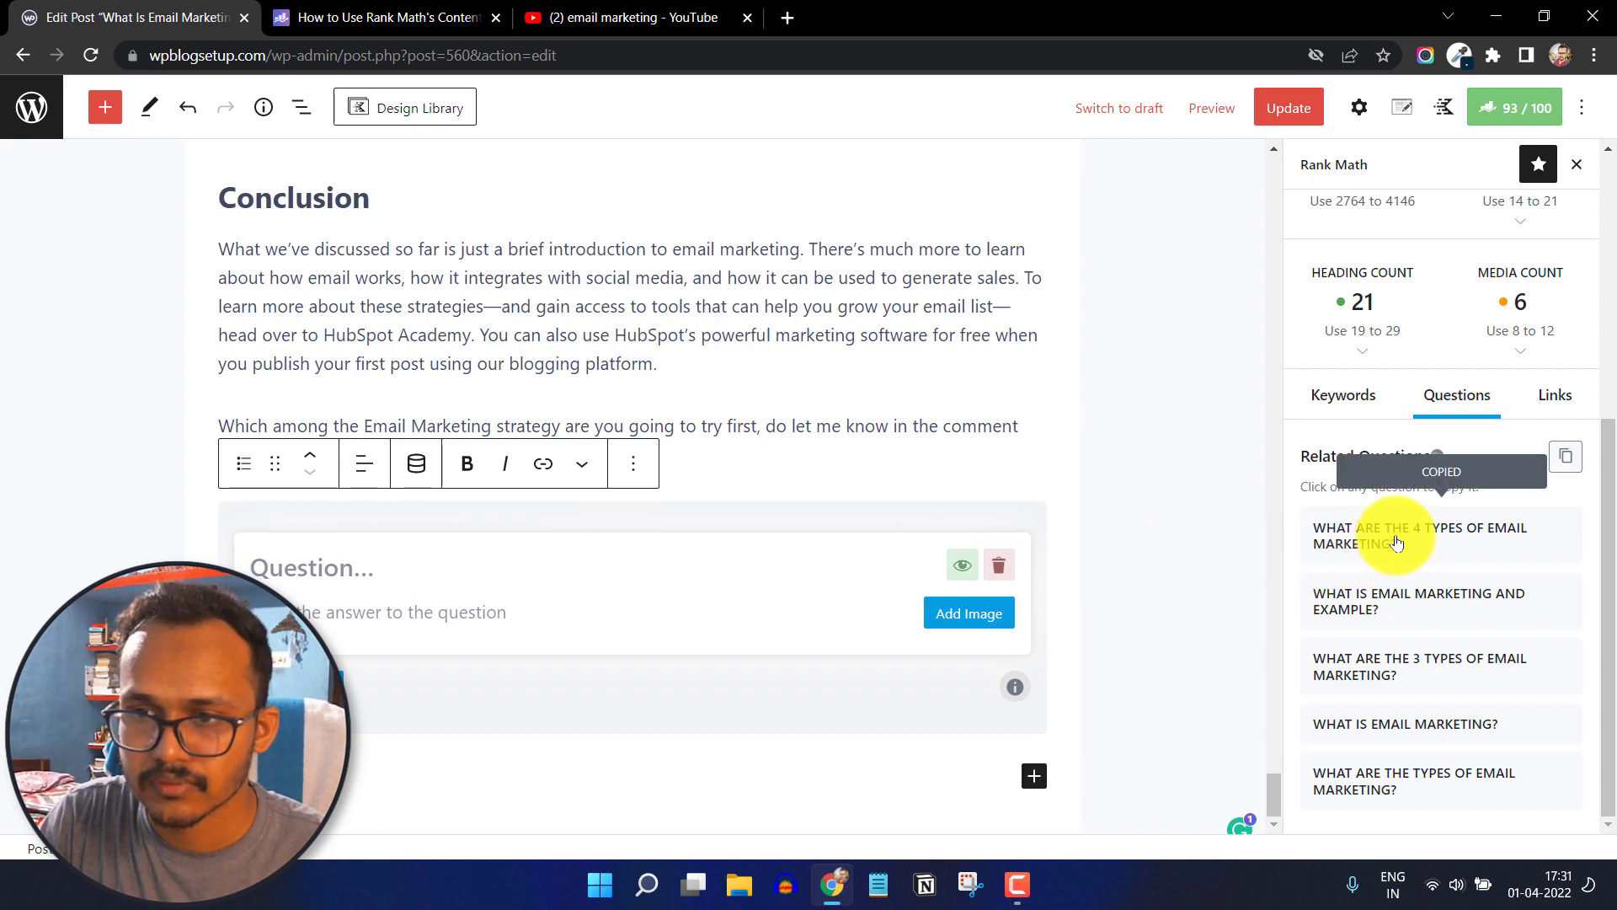
{"action": "left_click", "coordinate": [359, 558]}
{"action": "key", "text": "ctrl+v"}
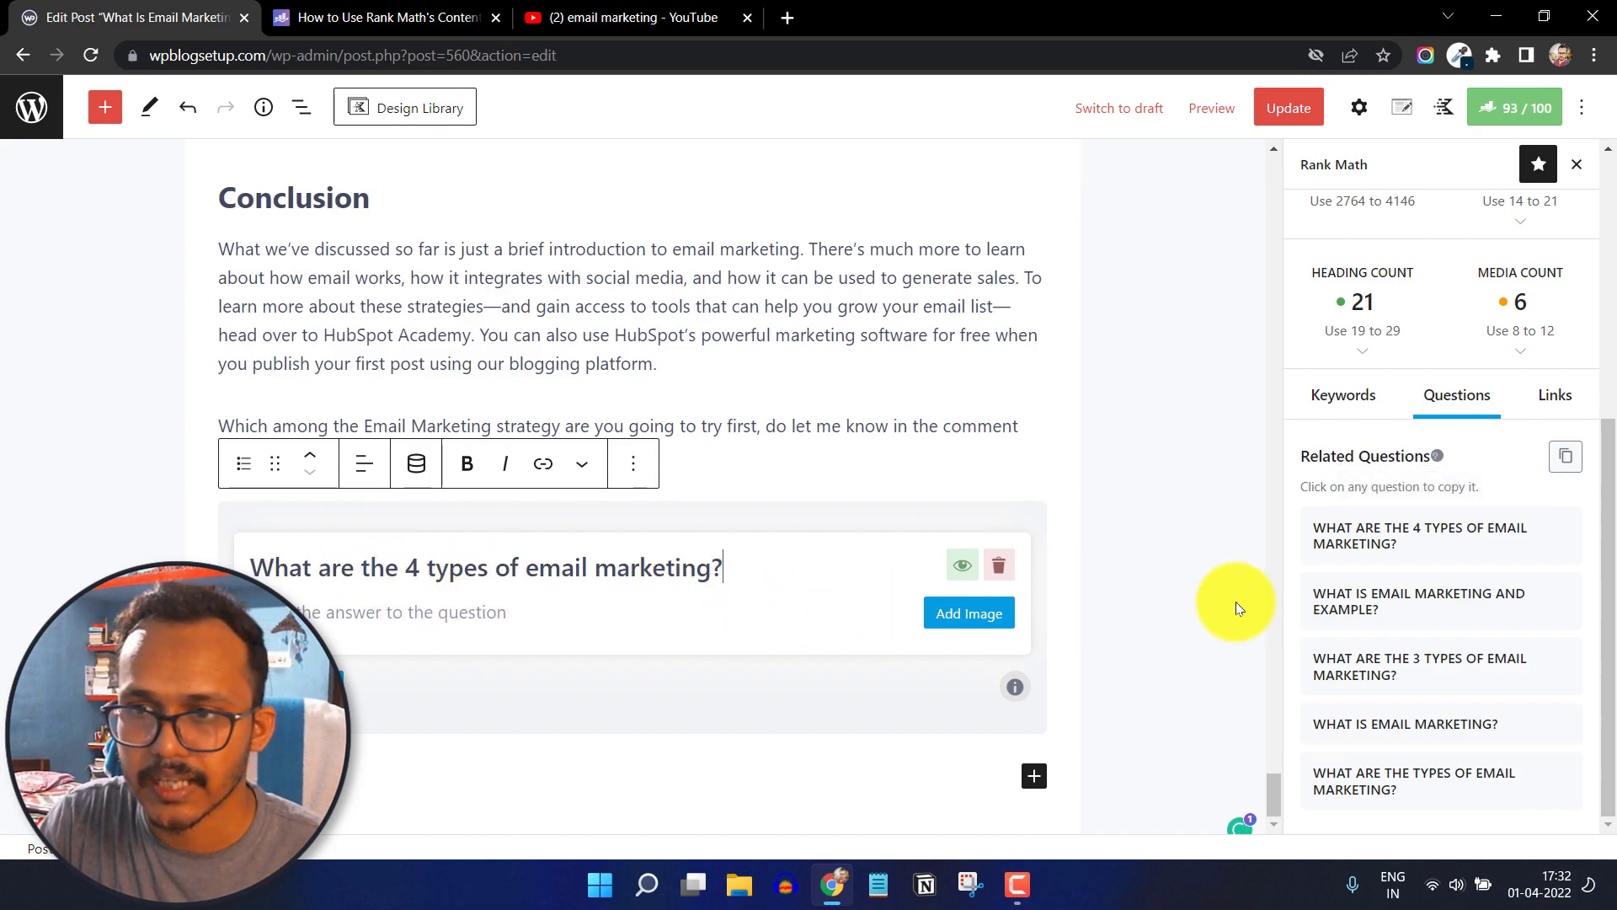
{"action": "left_click", "coordinate": [1388, 602]}
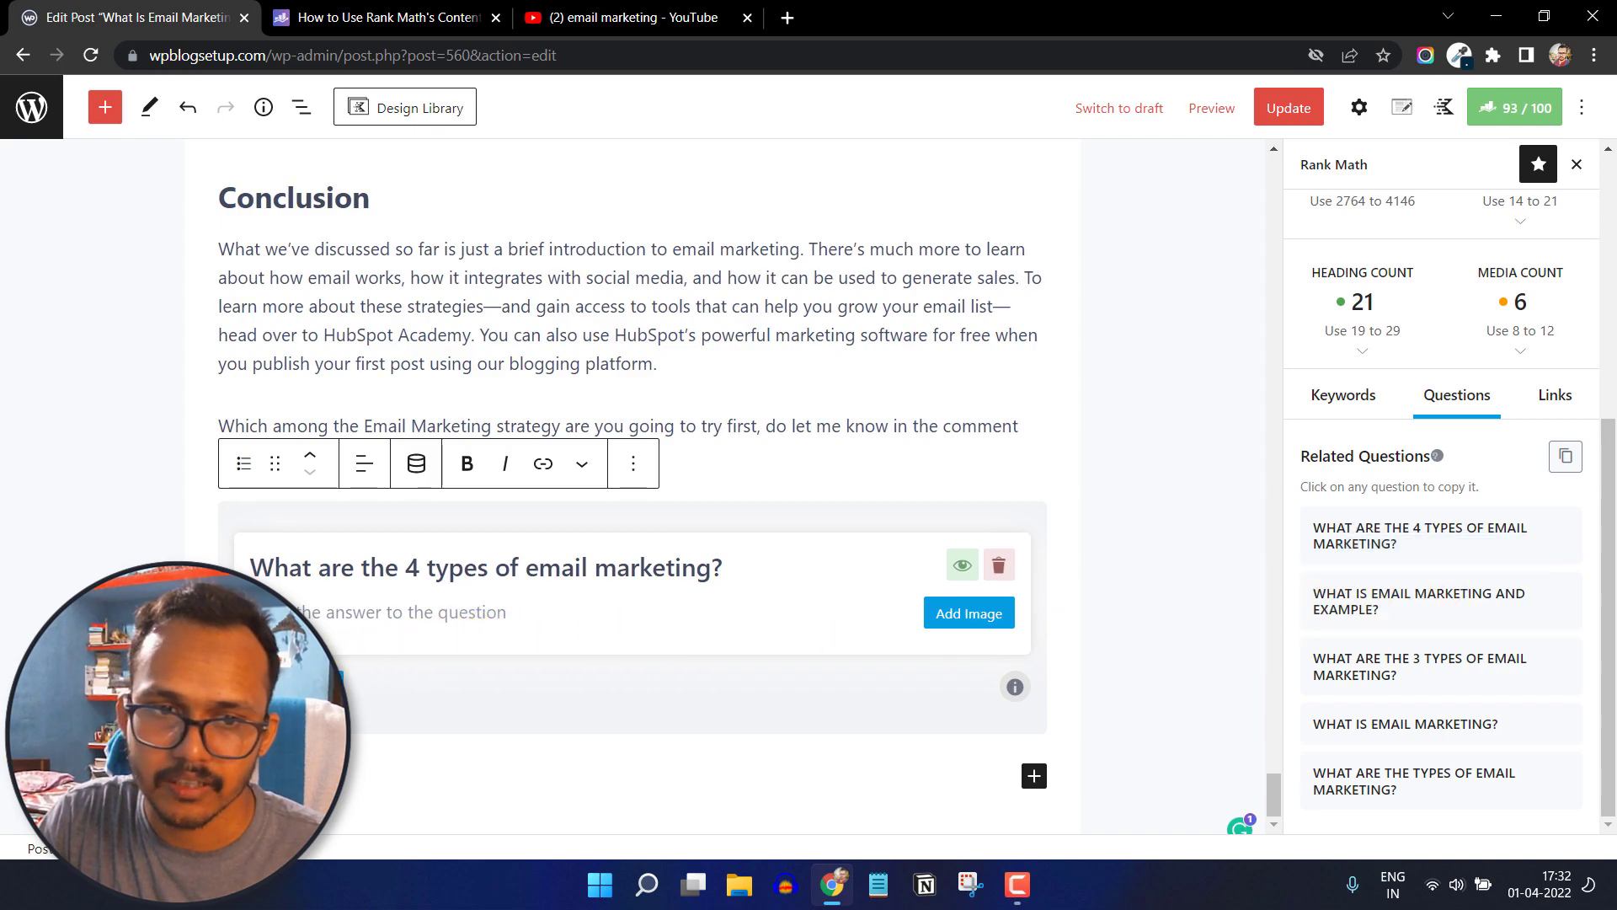
{"action": "left_click", "coordinate": [337, 686]}
{"action": "key", "text": "ctrl+v"}
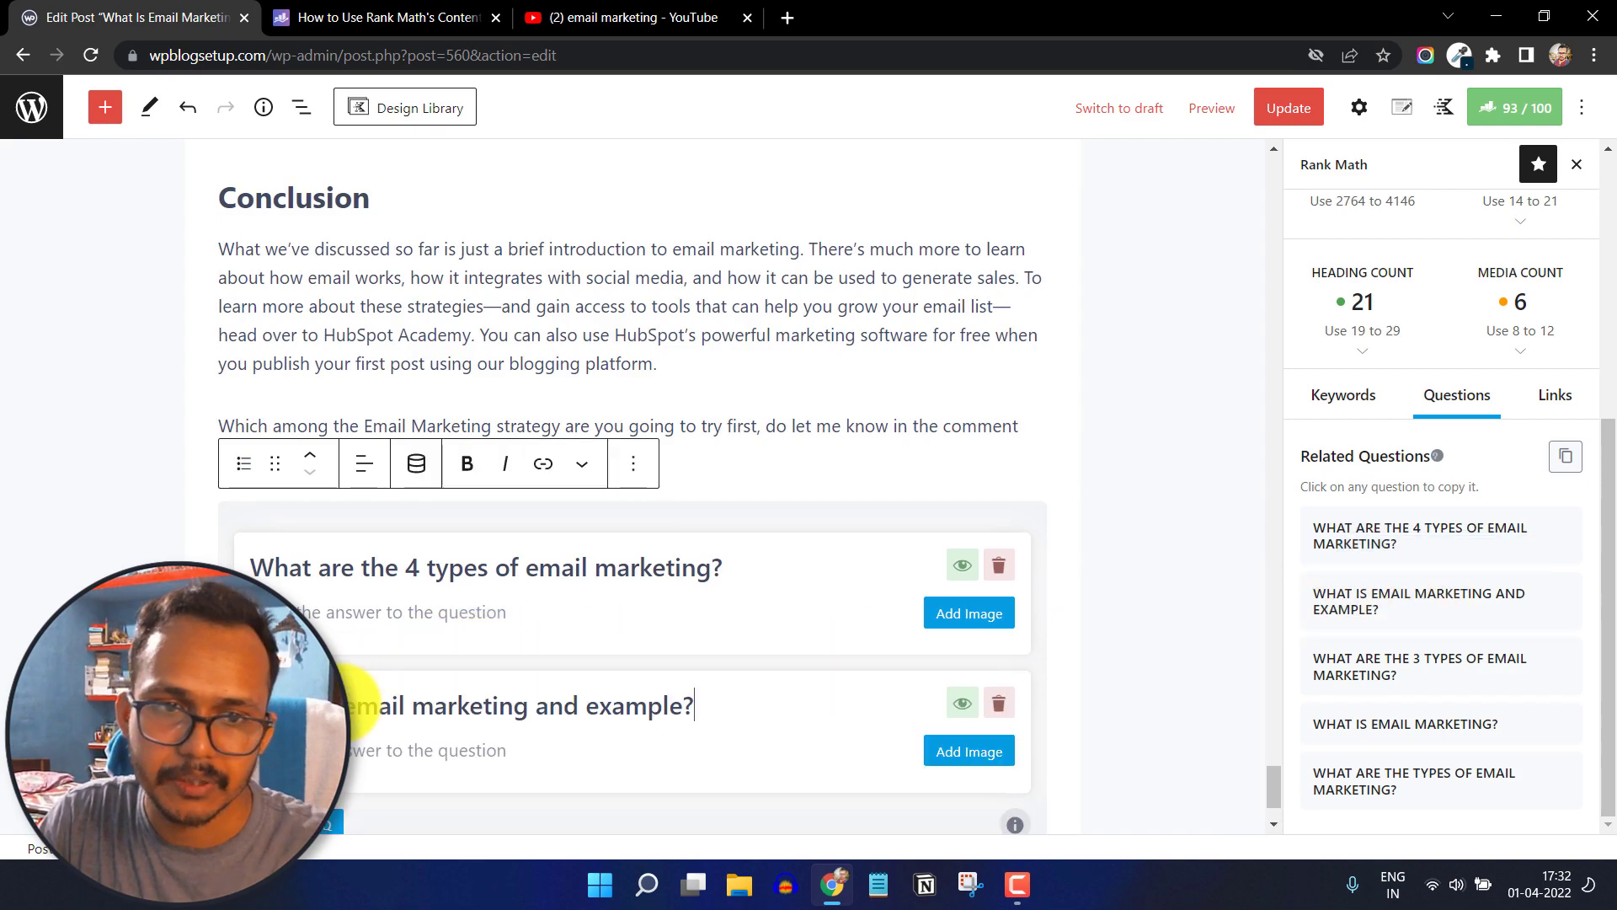
{"action": "scroll", "coordinate": [716, 657], "scroll_direction": "down", "scroll_amount": 2}
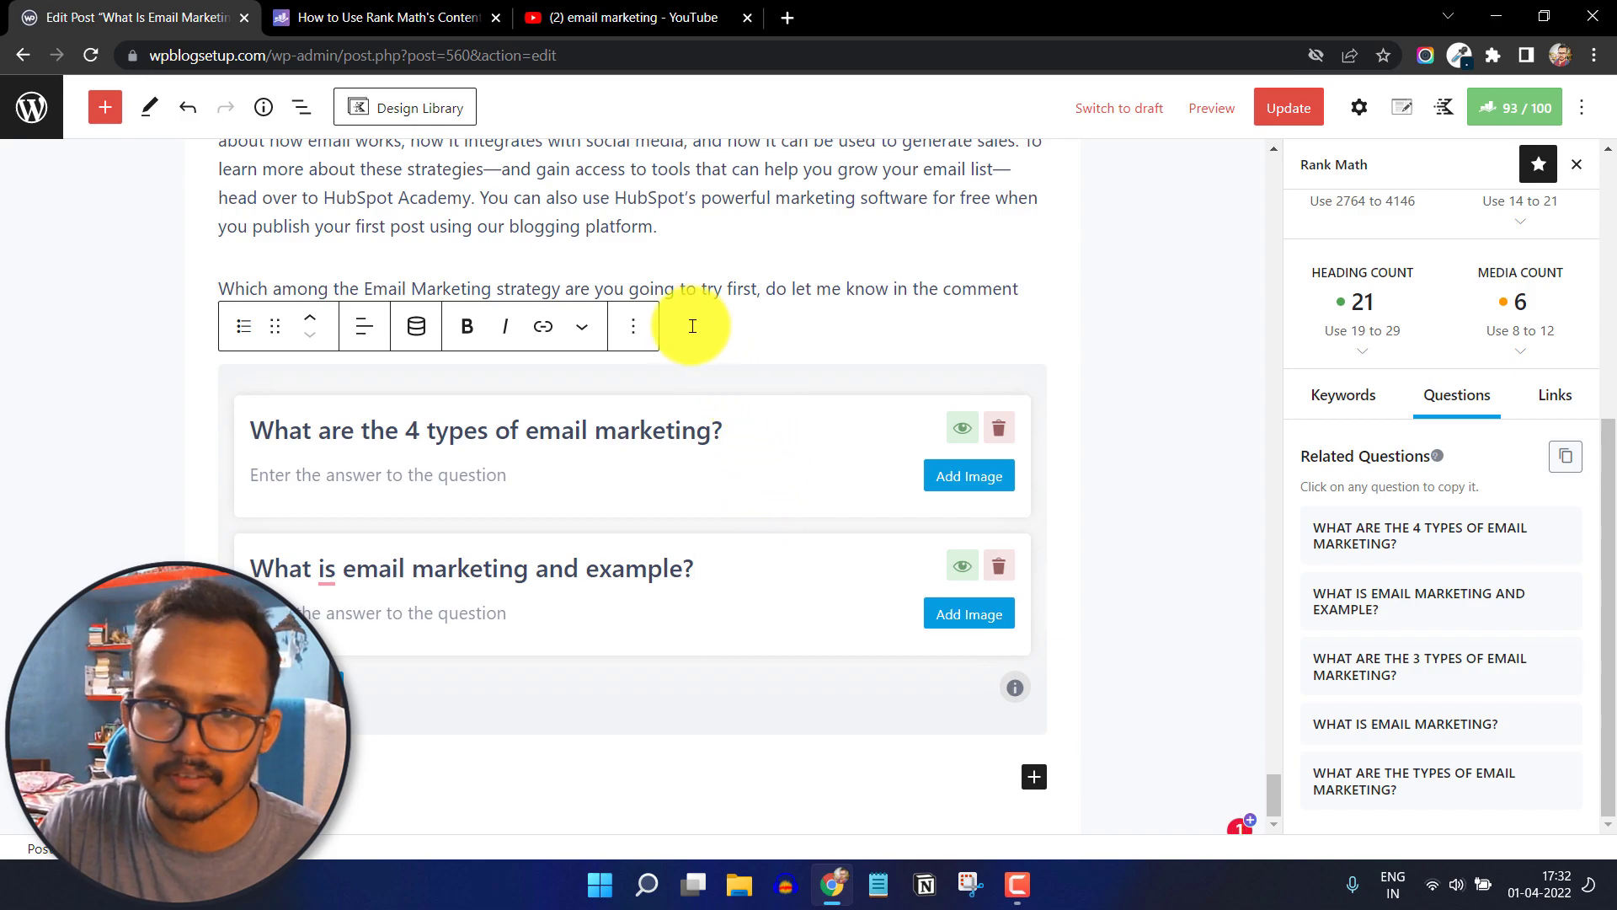
{"action": "left_click", "coordinate": [634, 326]}
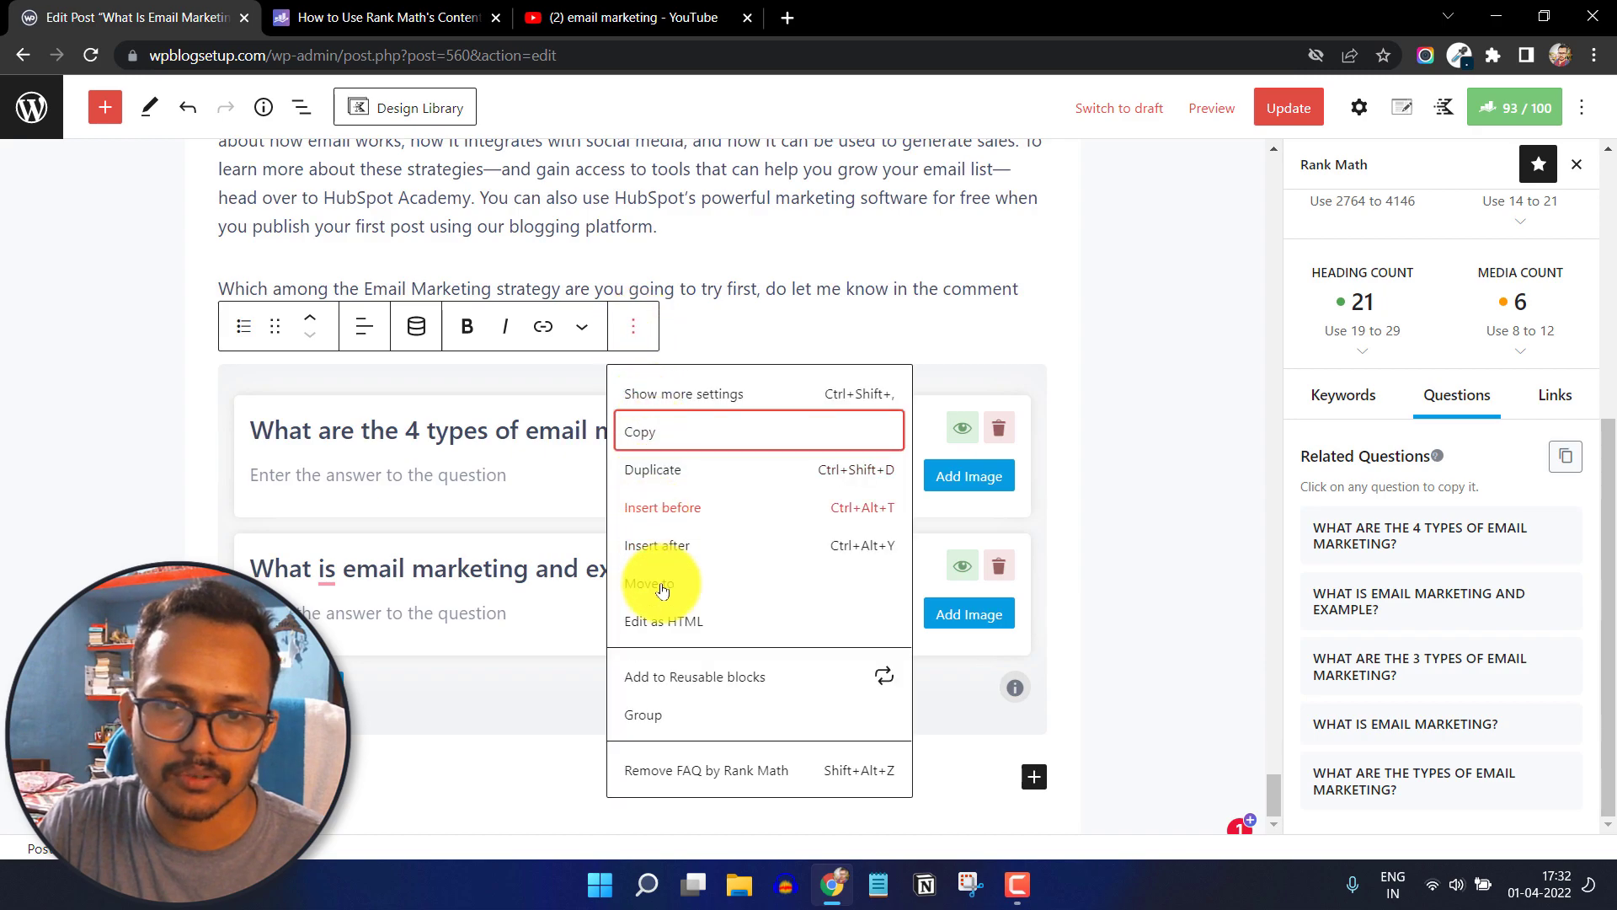
{"action": "left_click", "coordinate": [679, 770]}
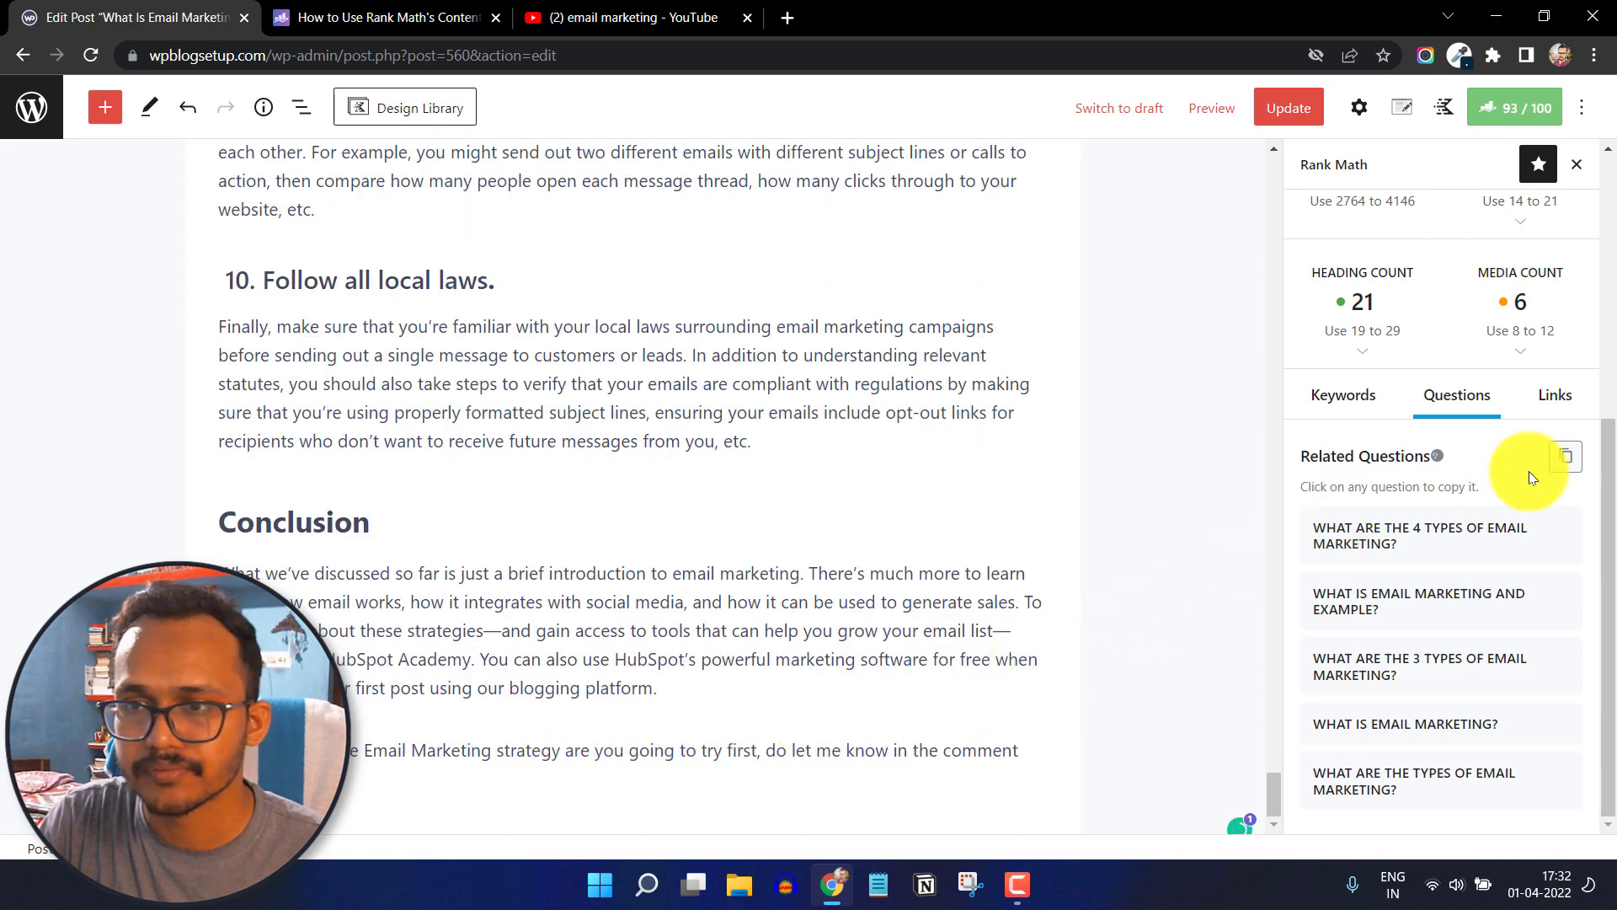
Open the suggested ftc.gov 'CAN-SPAM Act: A Compliance Guide for Business' link in a new tab and skim it.
{"action": "left_click", "coordinate": [1555, 395]}
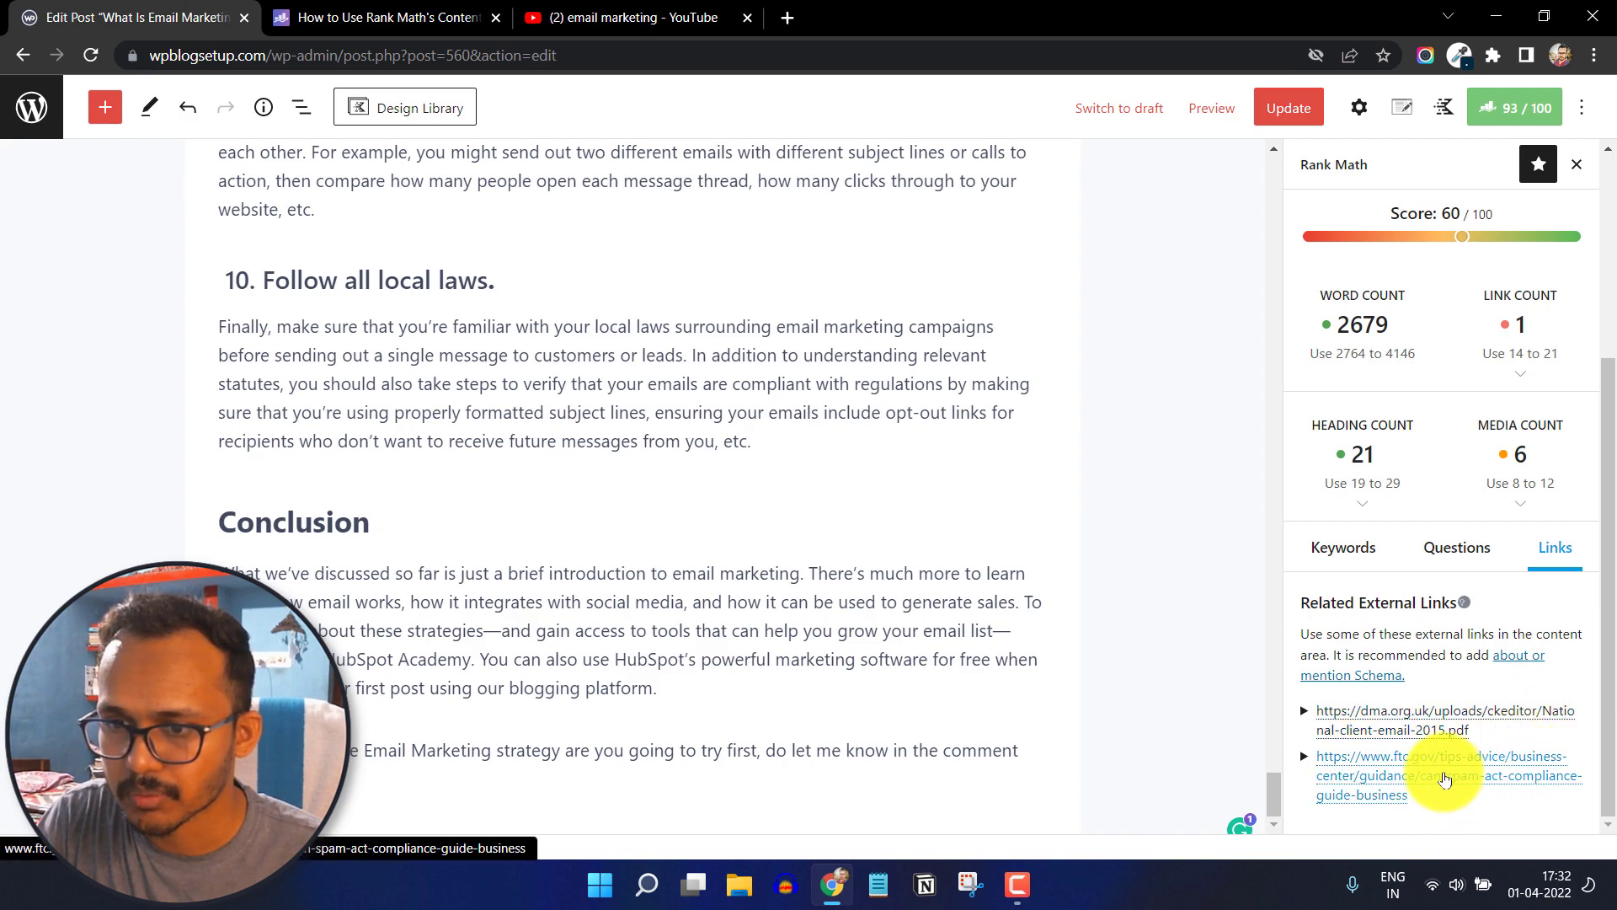
{"action": "right_click", "coordinate": [1448, 776]}
{"action": "left_click", "coordinate": [1333, 573]}
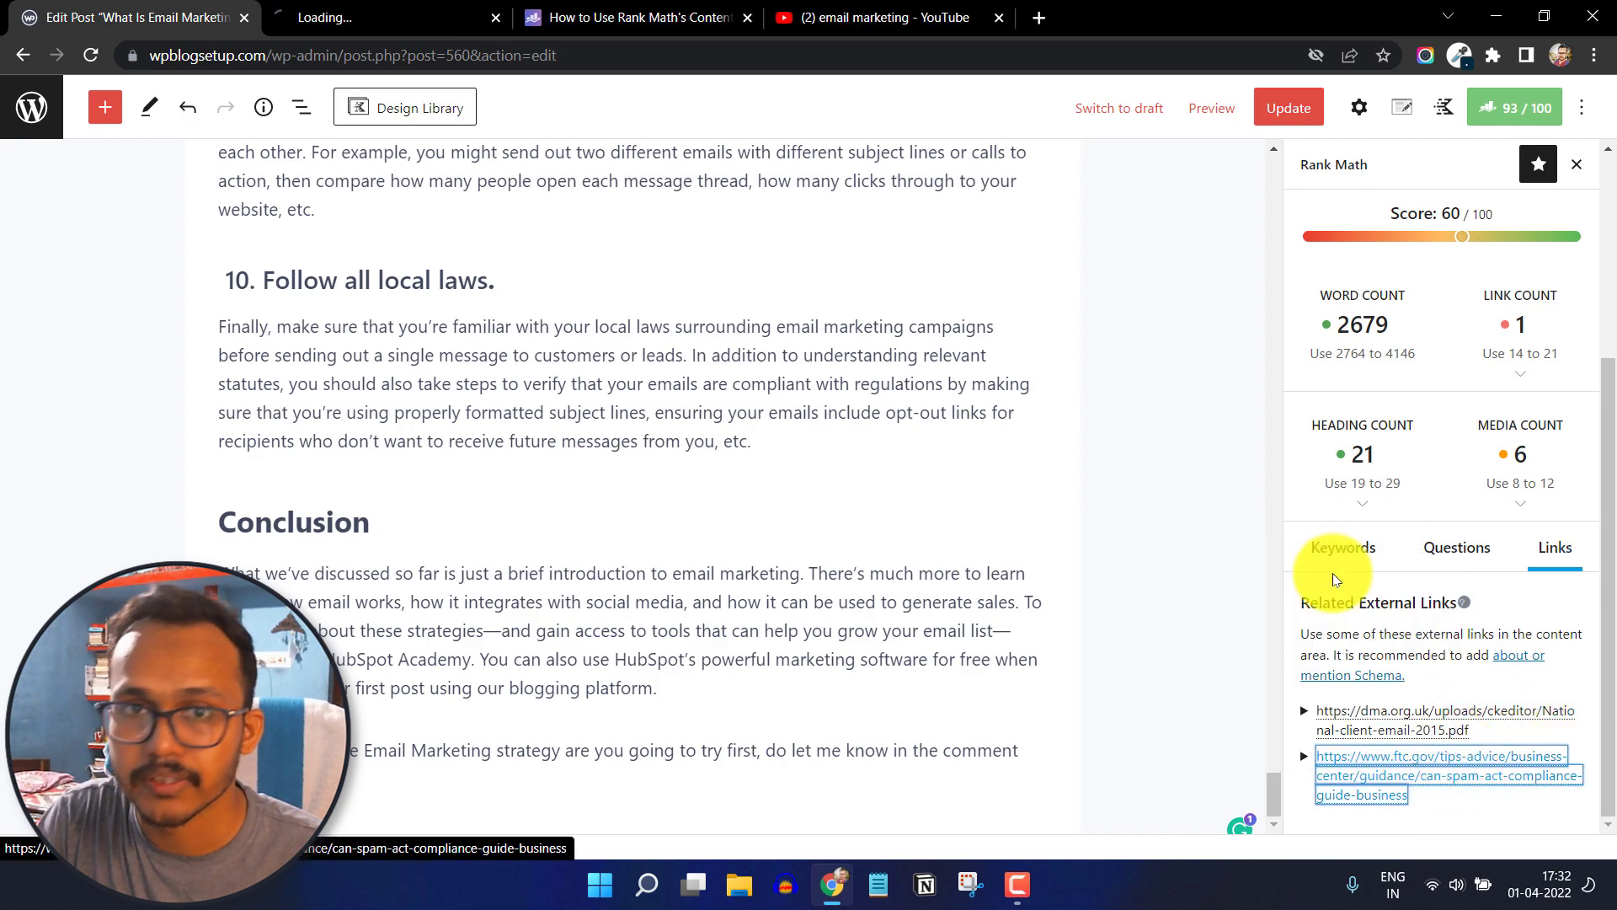
{"action": "left_click", "coordinate": [387, 17]}
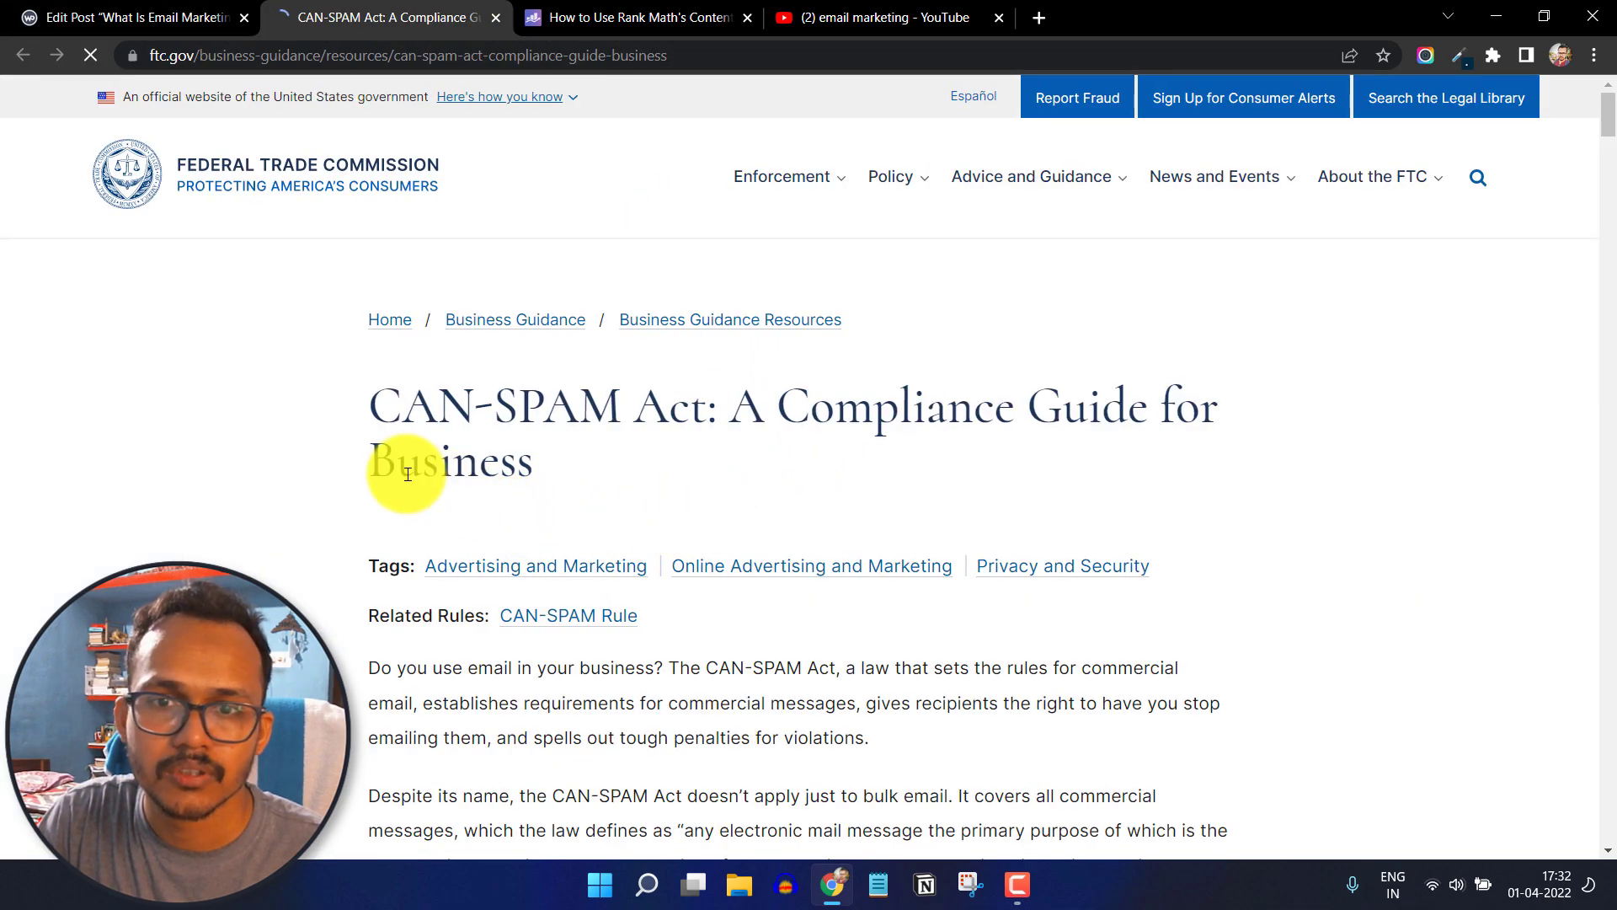
{"action": "scroll", "coordinate": [378, 518], "scroll_direction": "down", "scroll_amount": 1}
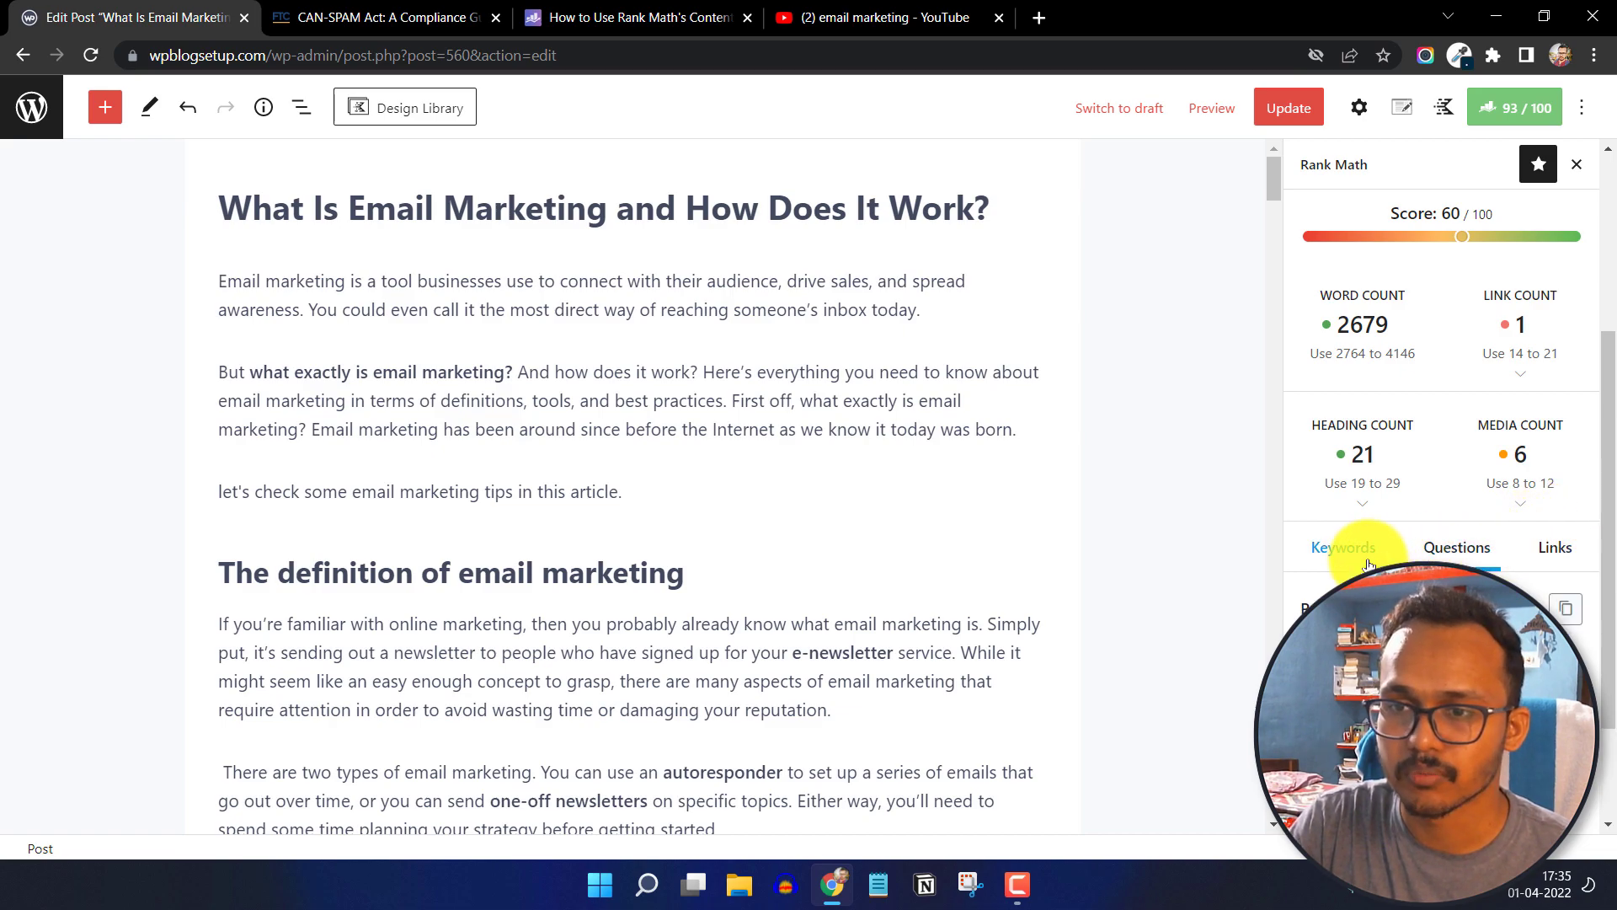
{"action": "scroll", "coordinate": [1600, 615], "scroll_direction": "down", "scroll_amount": 5}
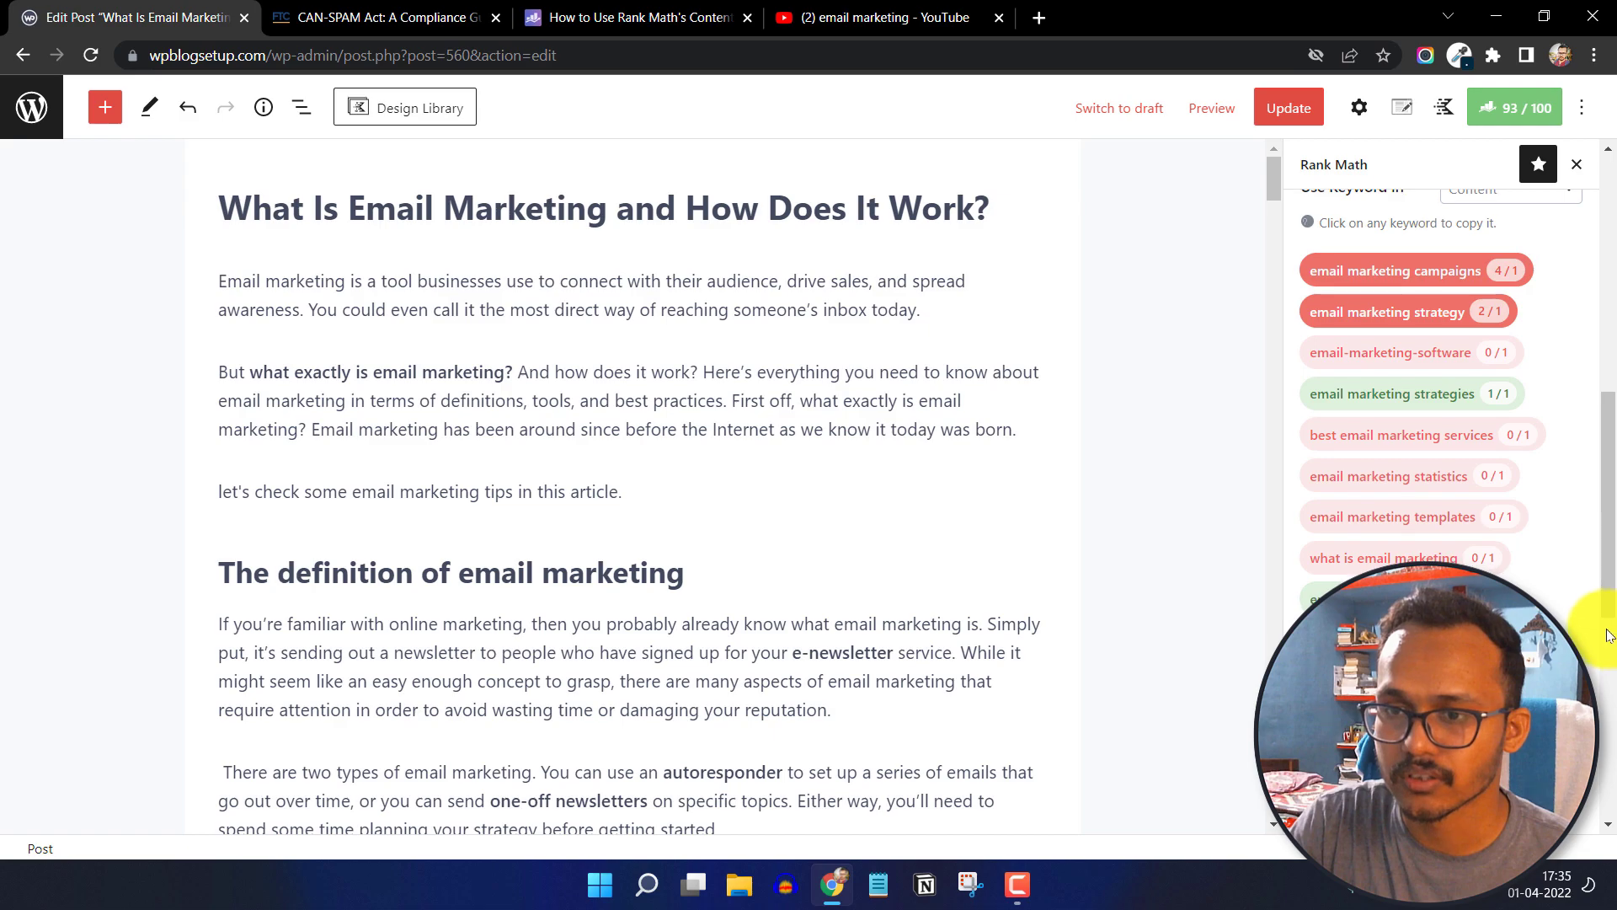
{"action": "scroll", "coordinate": [1575, 589], "scroll_direction": "up", "scroll_amount": 8}
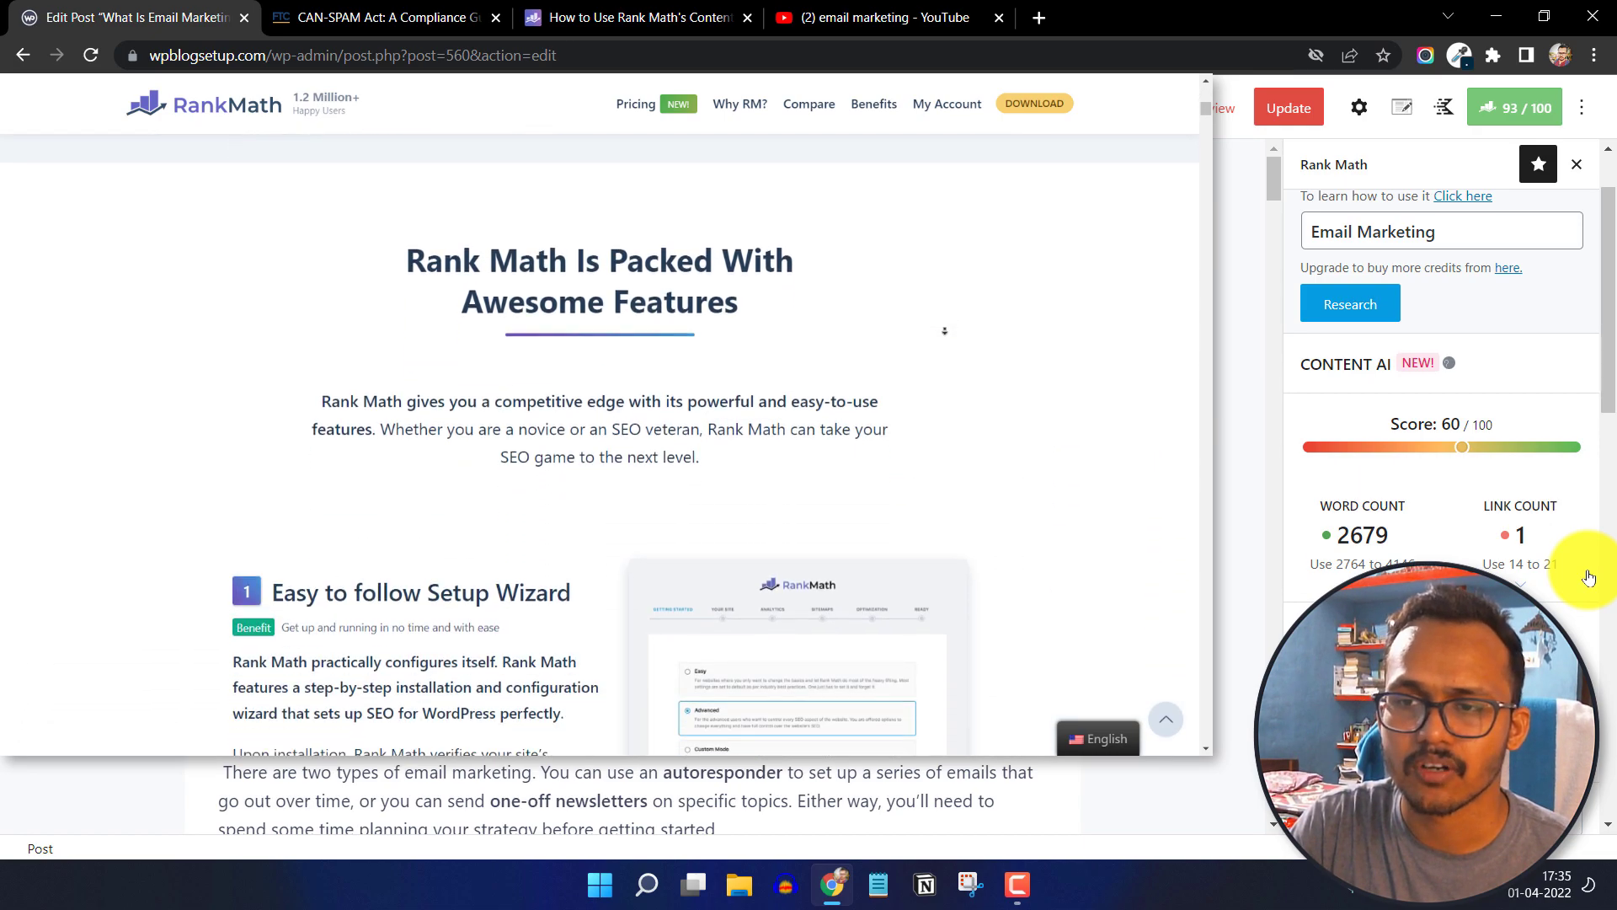
{"action": "scroll", "coordinate": [1589, 577], "scroll_direction": "up", "scroll_amount": 1}
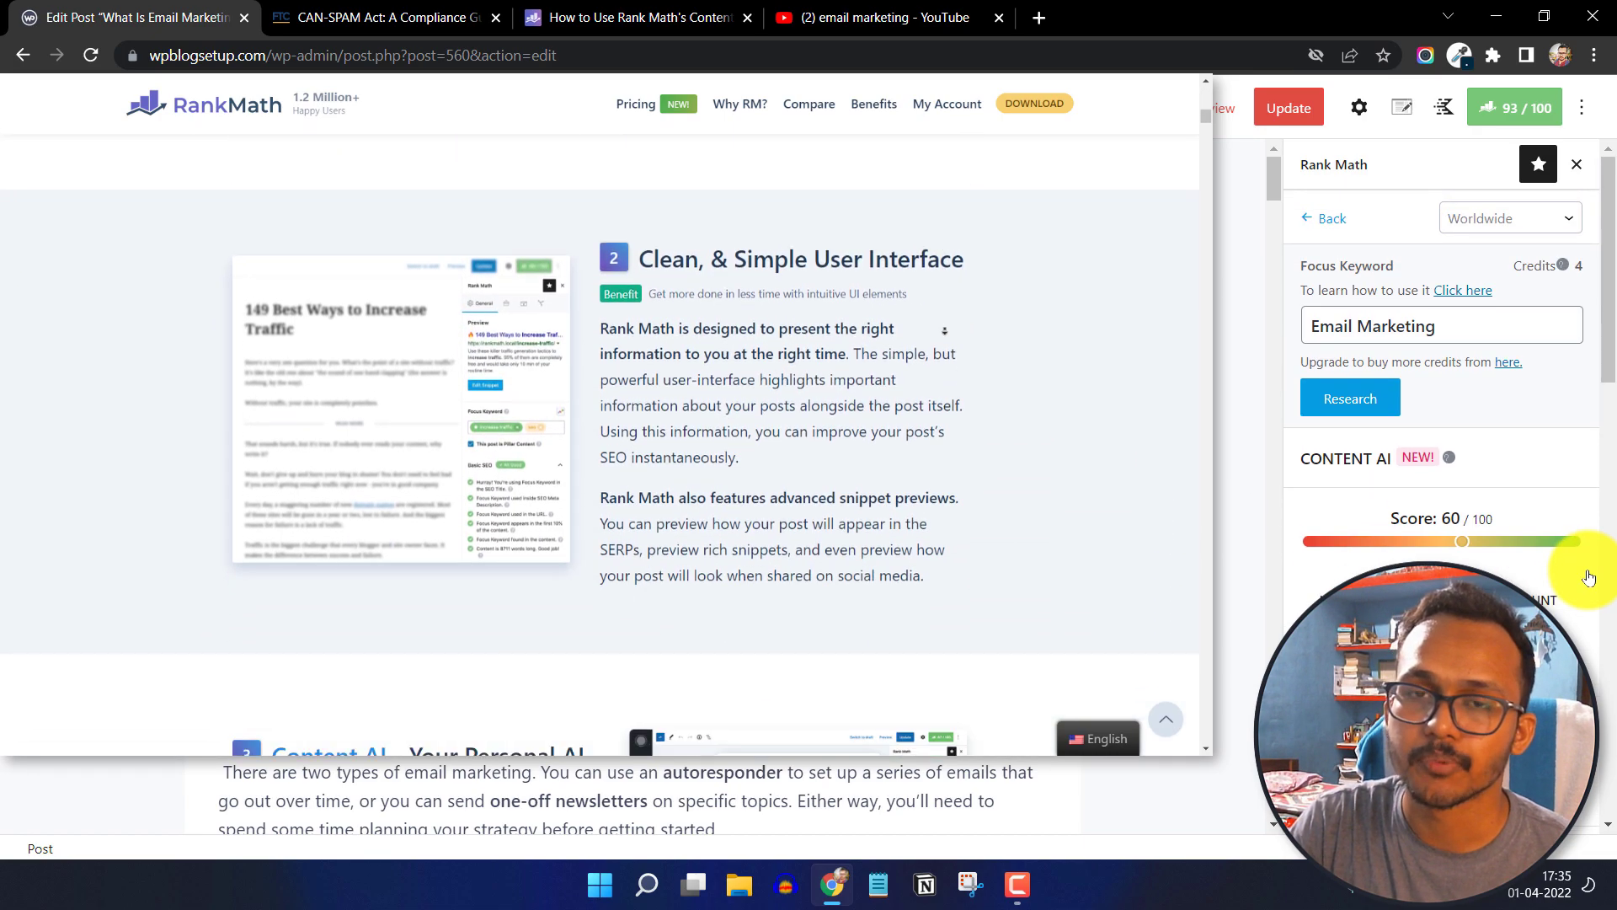